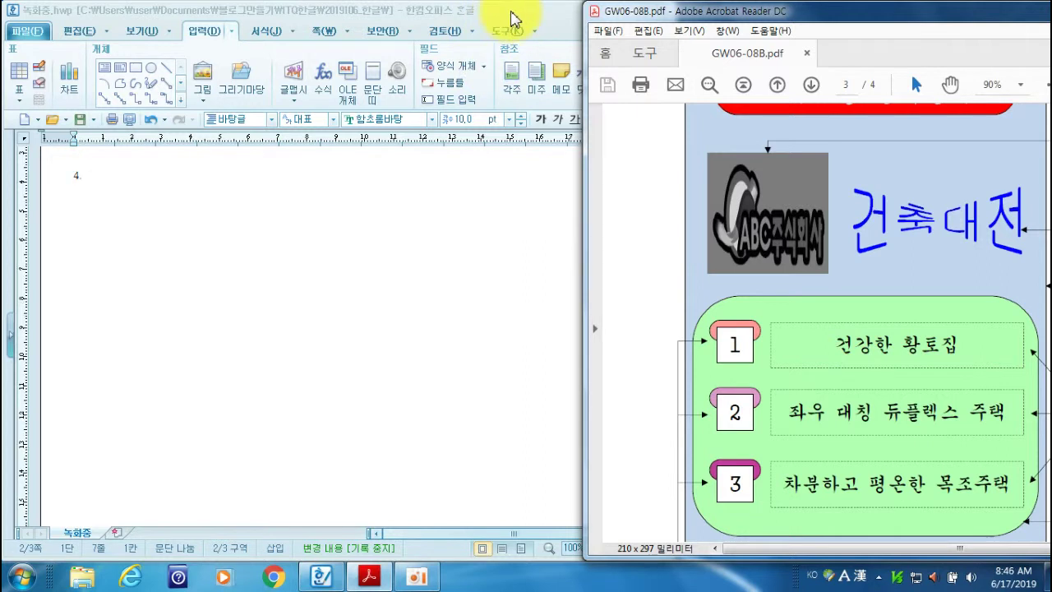
Review the blank area under item 4 and the drawing layout on page 3 of the reference PDF
click(91, 190)
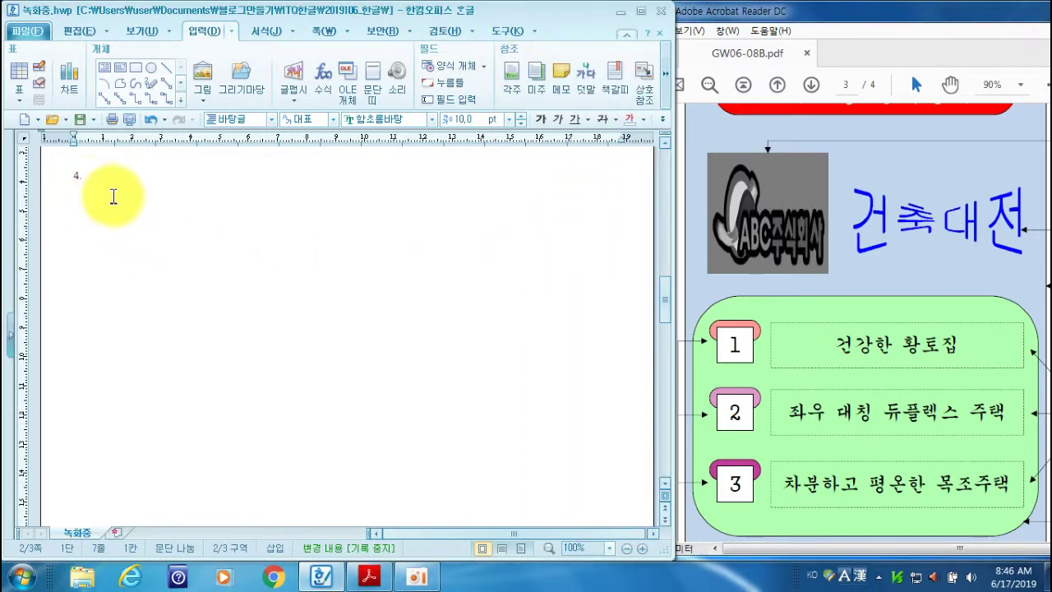
scroll(821, 254, up, 2)
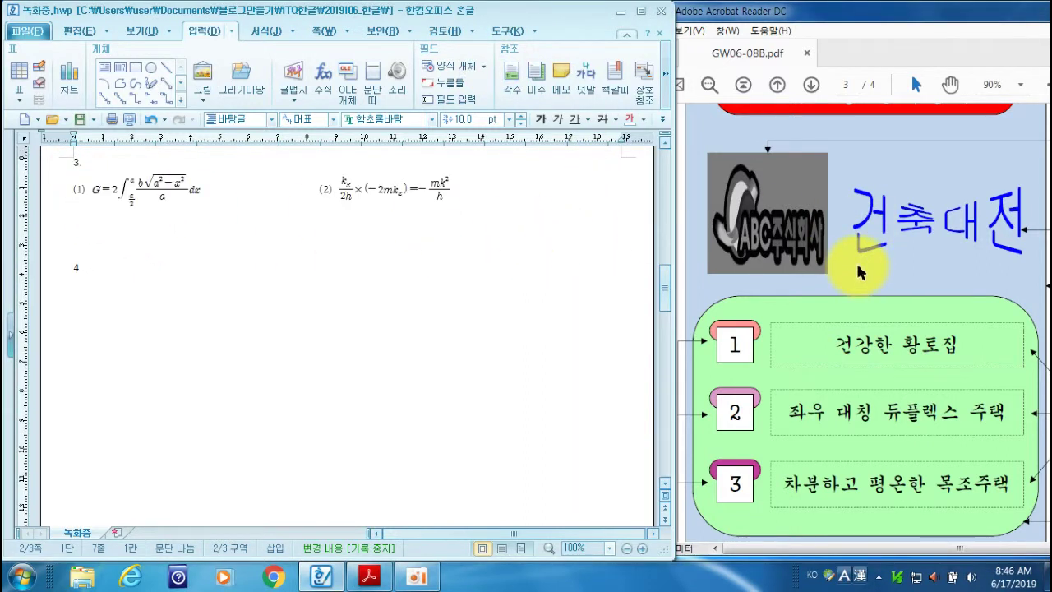
scroll(857, 271, down, 2)
click(887, 19)
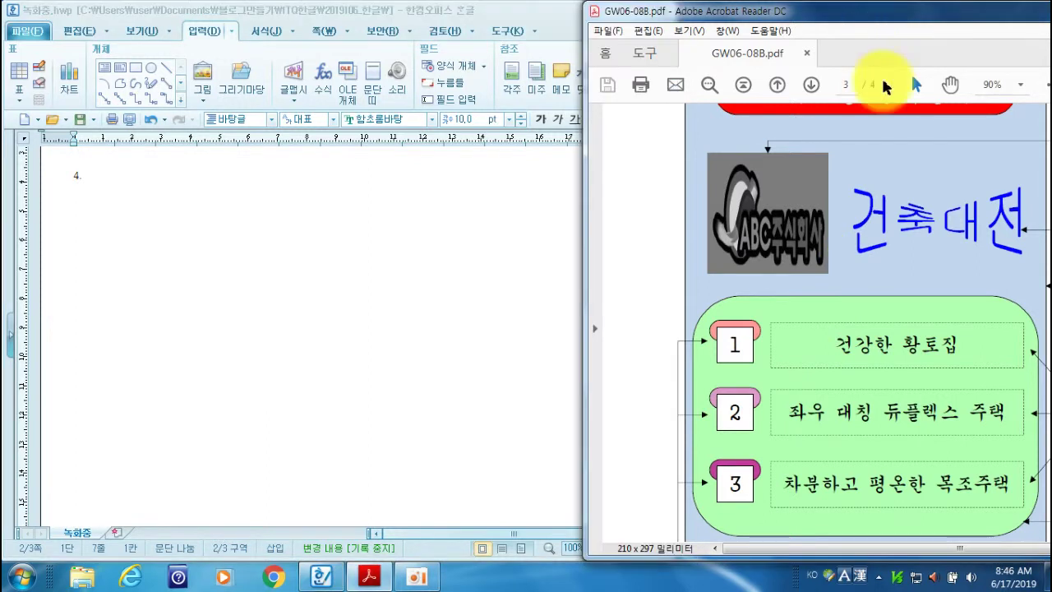
scroll(887, 85, up, 2)
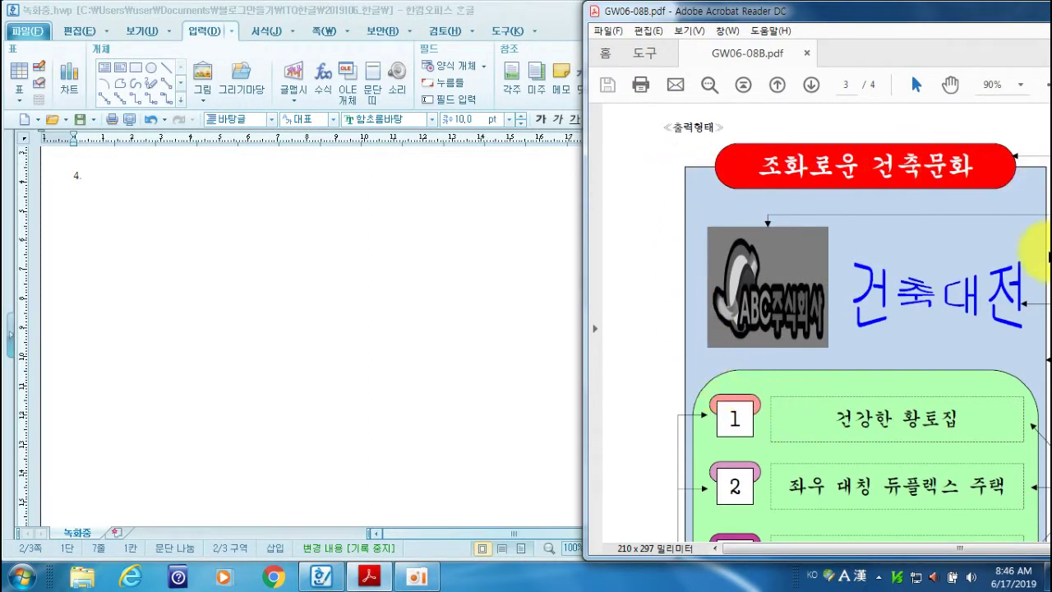
scroll(1037, 522, down, 4)
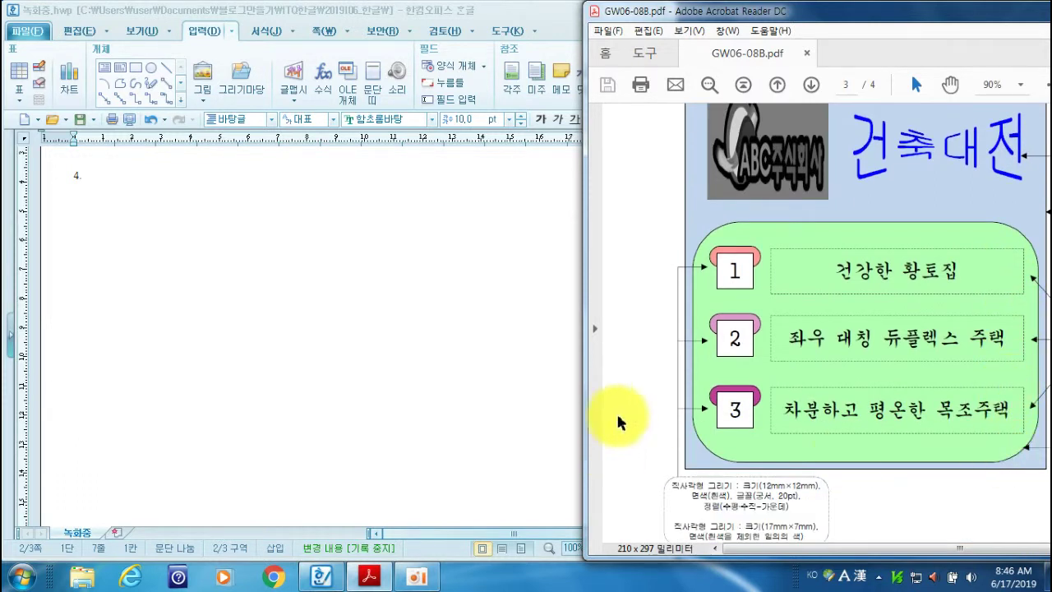
scroll(810, 329, up, 4)
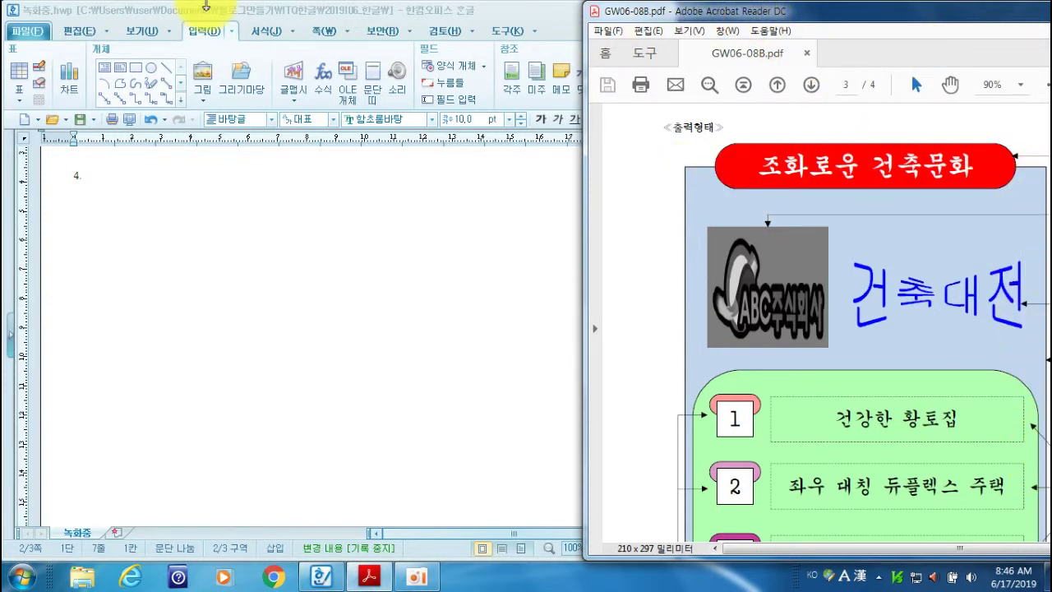
Draw a background rectangle about 124 × 95 mm below item 4 in the Hangul document
click(199, 38)
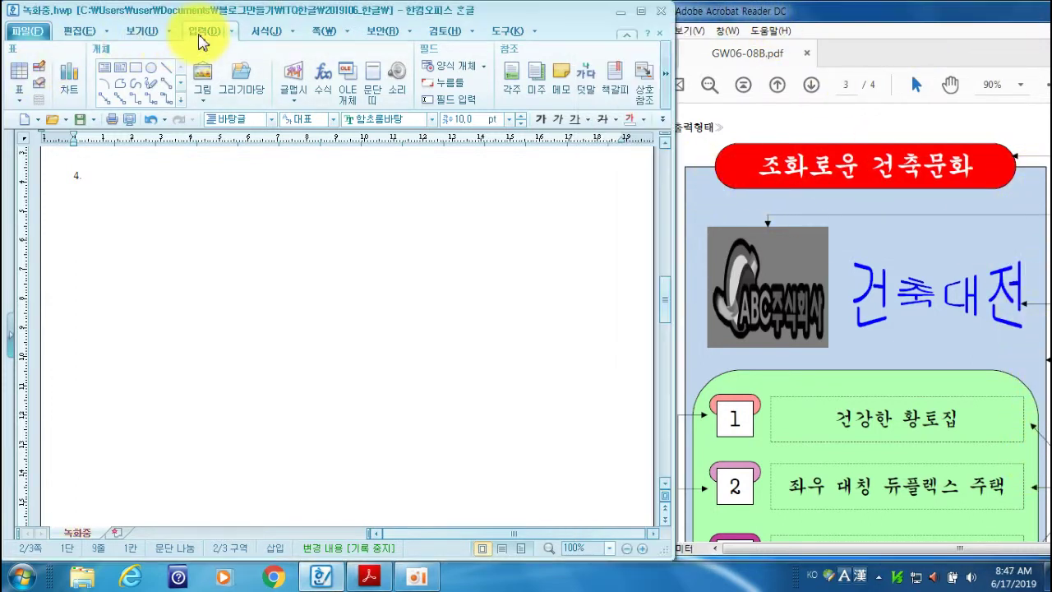
click(135, 69)
mouse_move(149, 214)
mouse_down()
mouse_move(446, 465)
mouse_move(522, 481)
mouse_move(511, 492)
mouse_up()
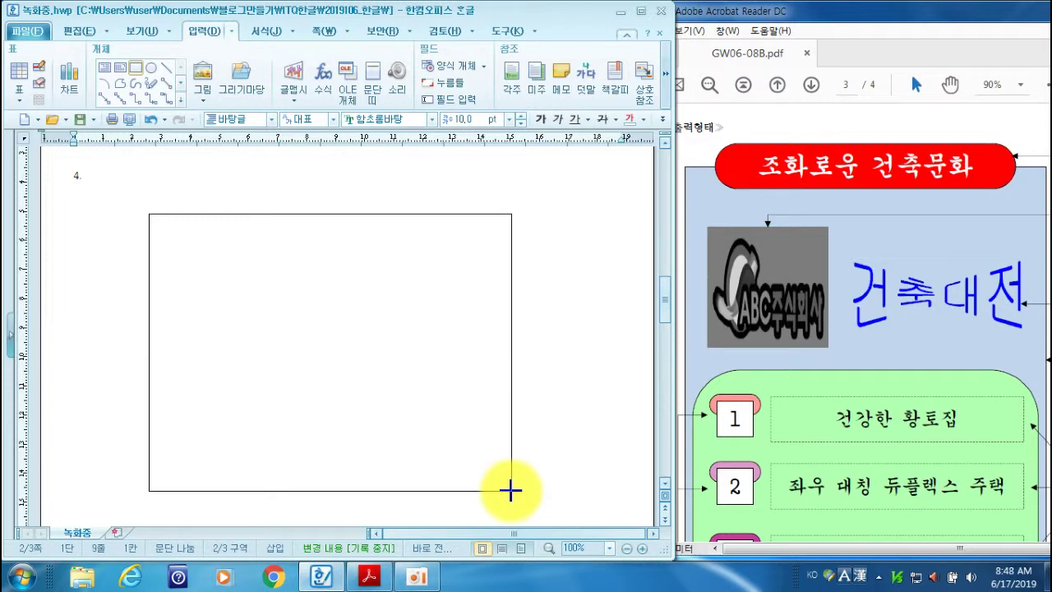
drag(510, 489, 511, 489)
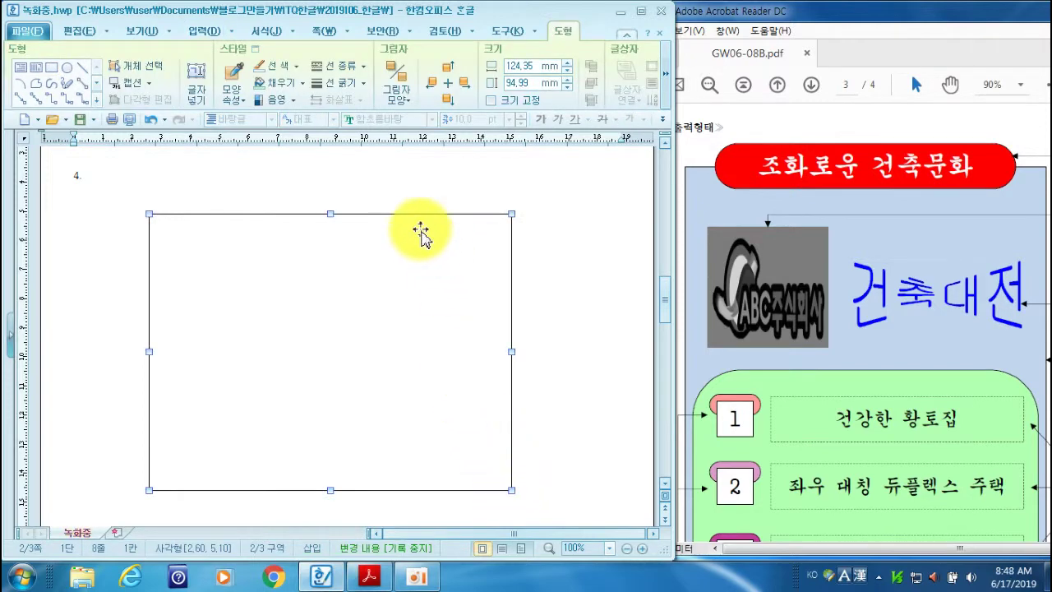
Set the background rectangle's width to 120 mm and height to 150 mm, and lock its size
double_click(394, 216)
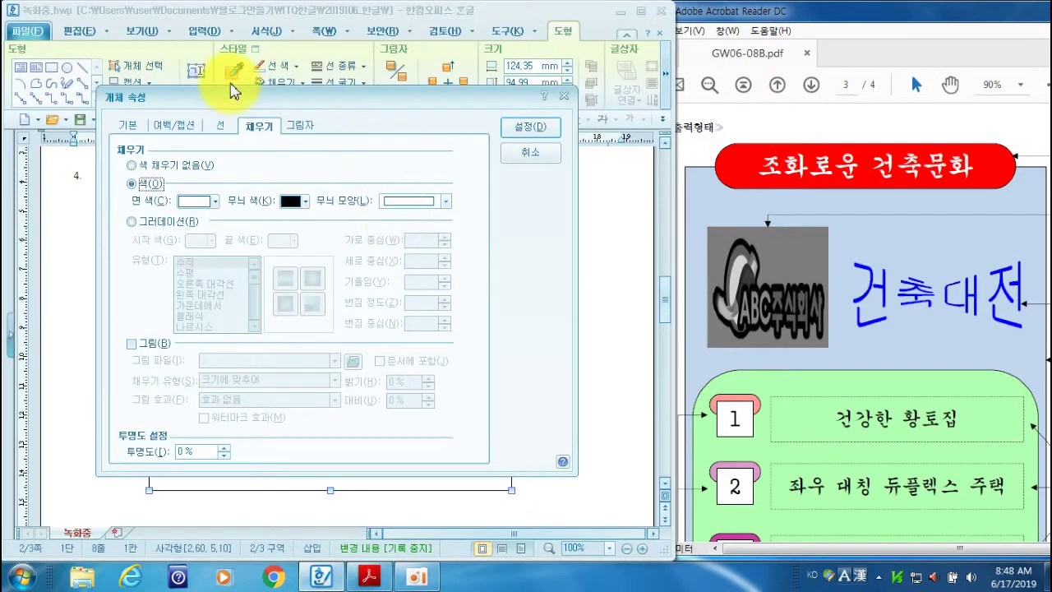
drag(236, 102, 295, 66)
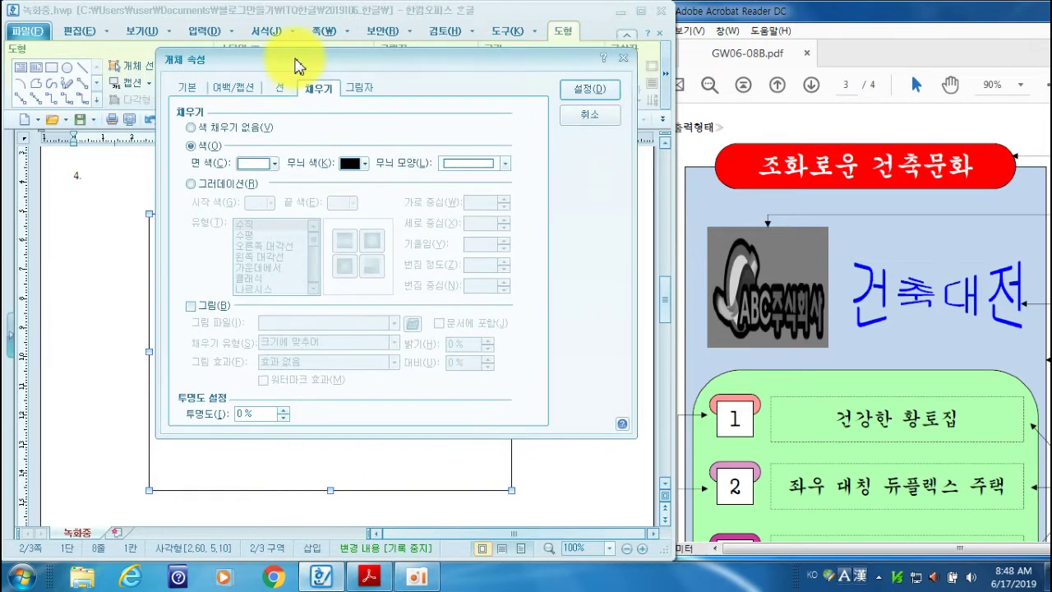
click(189, 89)
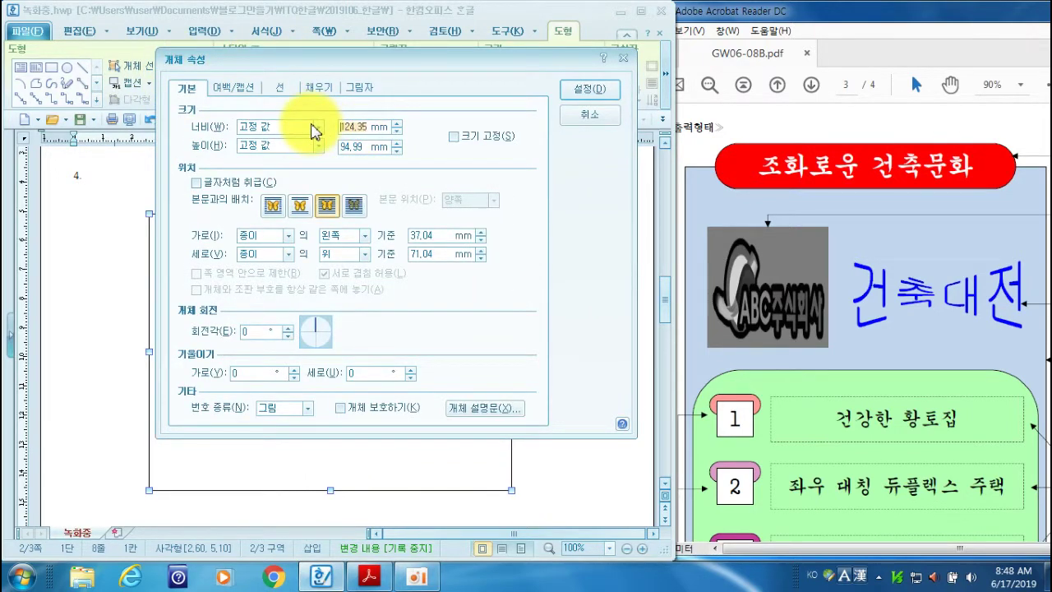
text(120)
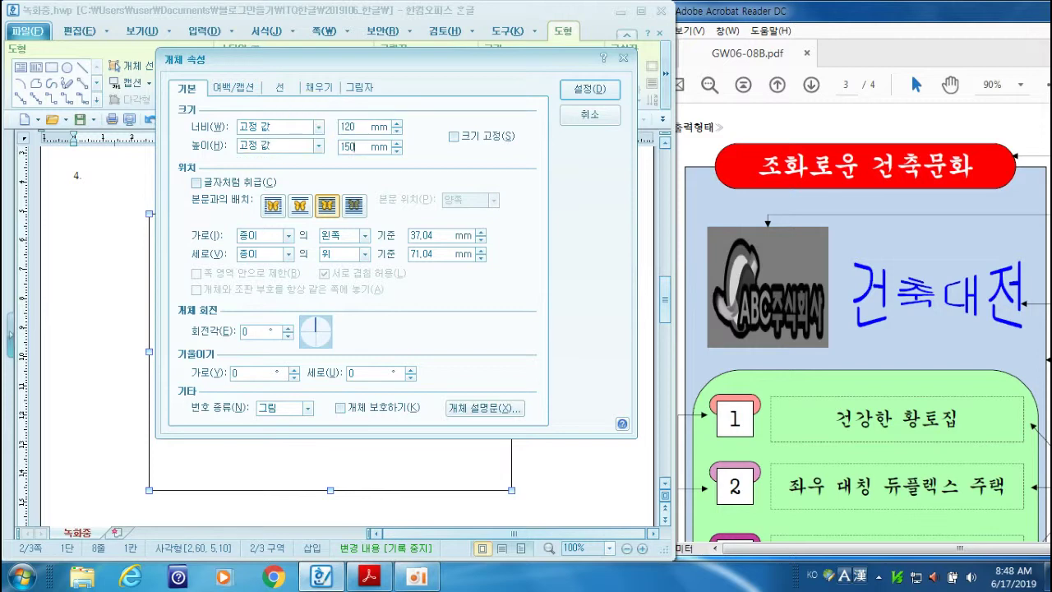
click(453, 136)
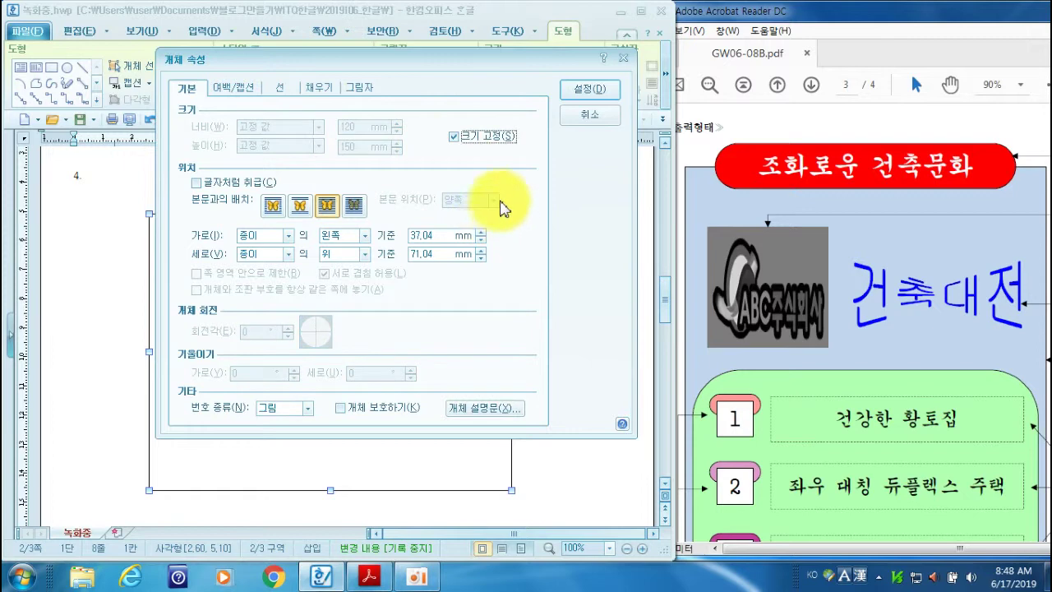
Fill the background rectangle with a light lavender-blue colour and apply the object properties
click(317, 87)
click(256, 165)
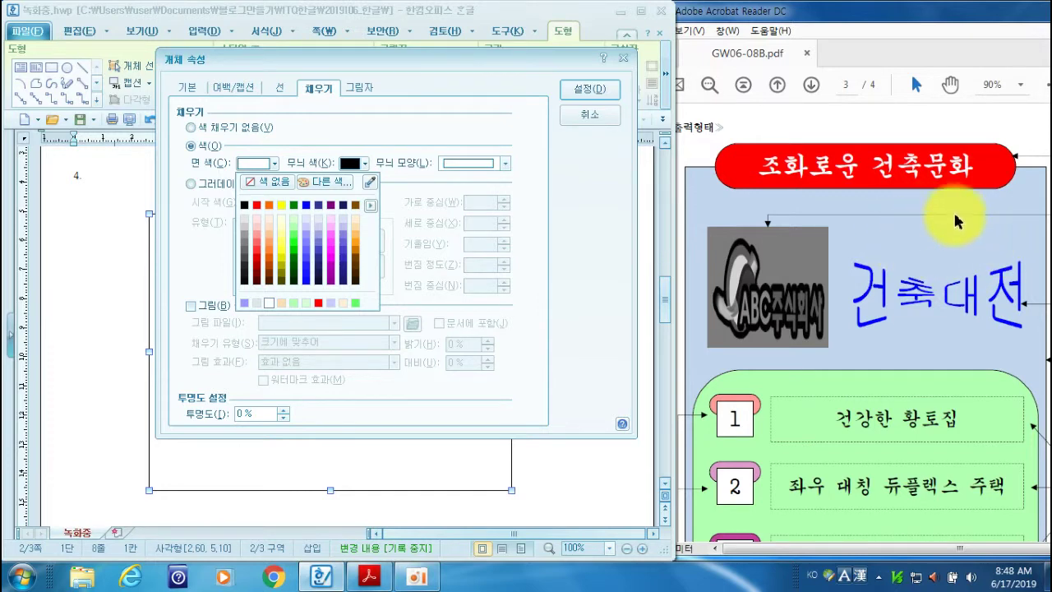
click(306, 230)
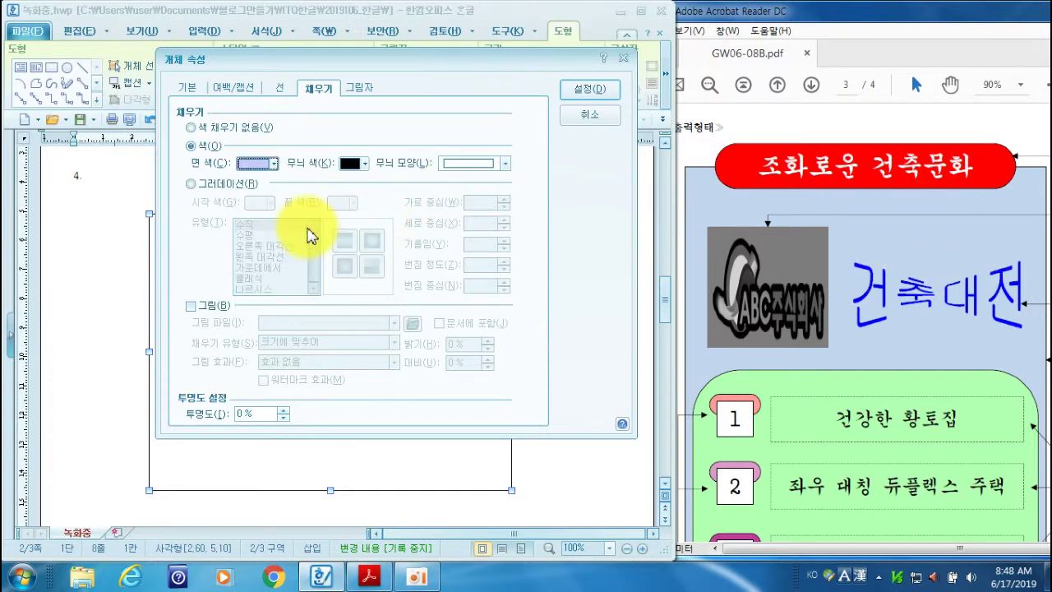
click(610, 97)
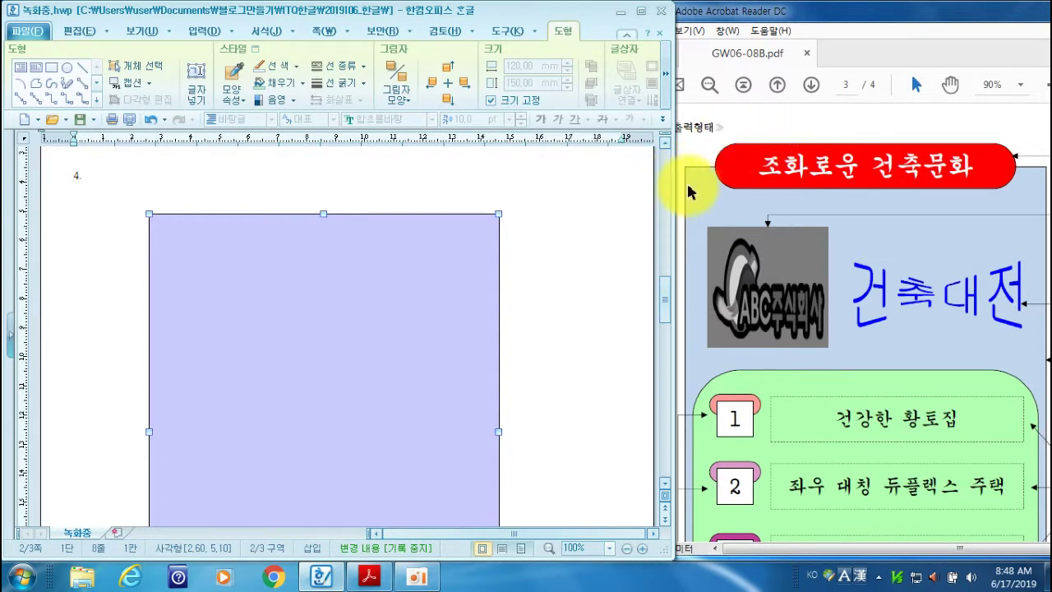
Draw a text box about 86 × 15 mm across the rectangle's upper edge and enter "조화로운 건축문화" in it
click(204, 31)
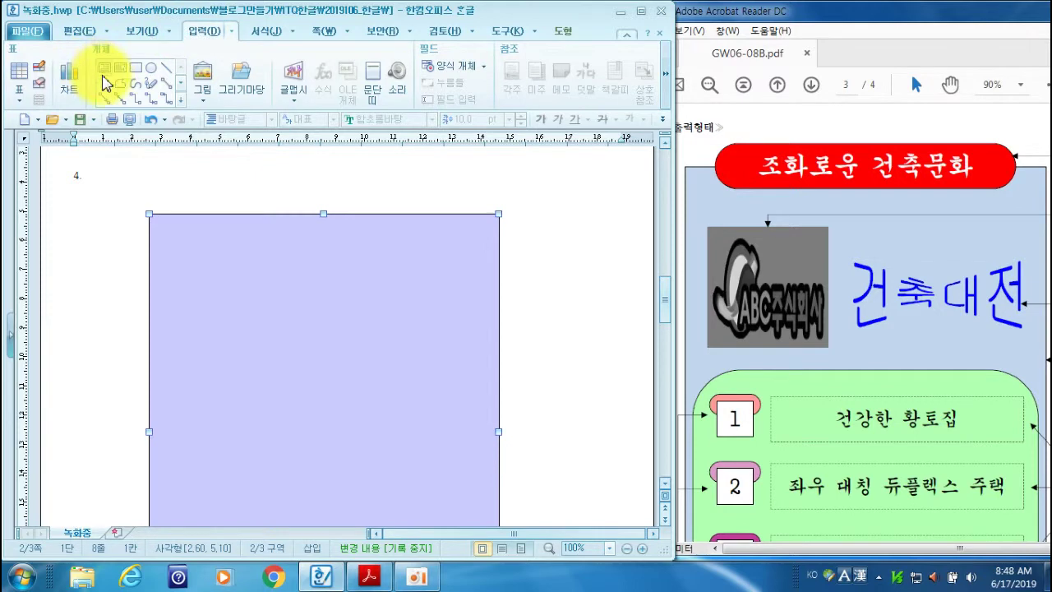
click(105, 80)
drag(197, 189, 447, 233)
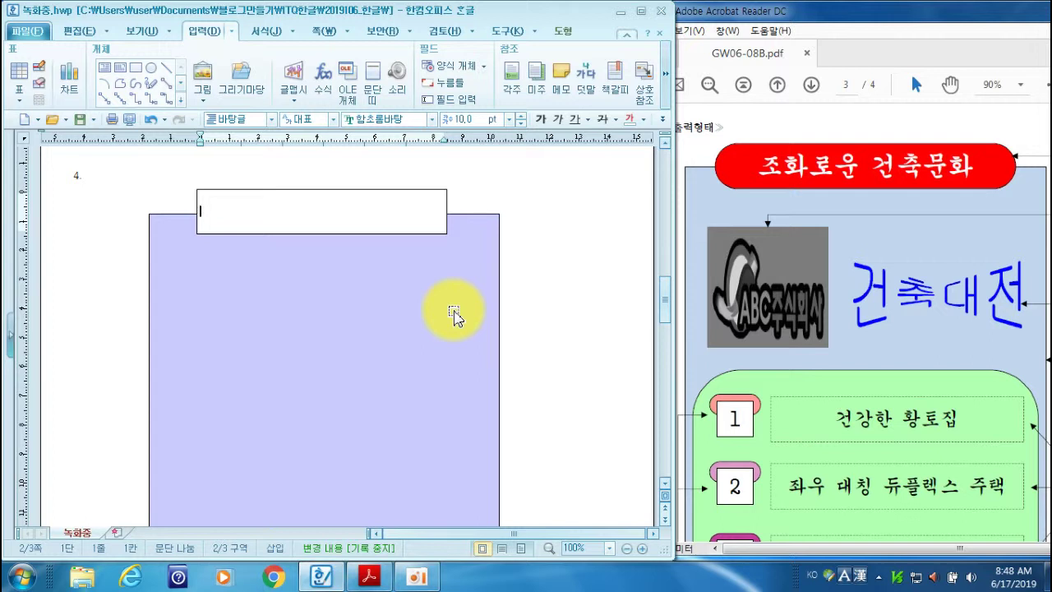
text(w)
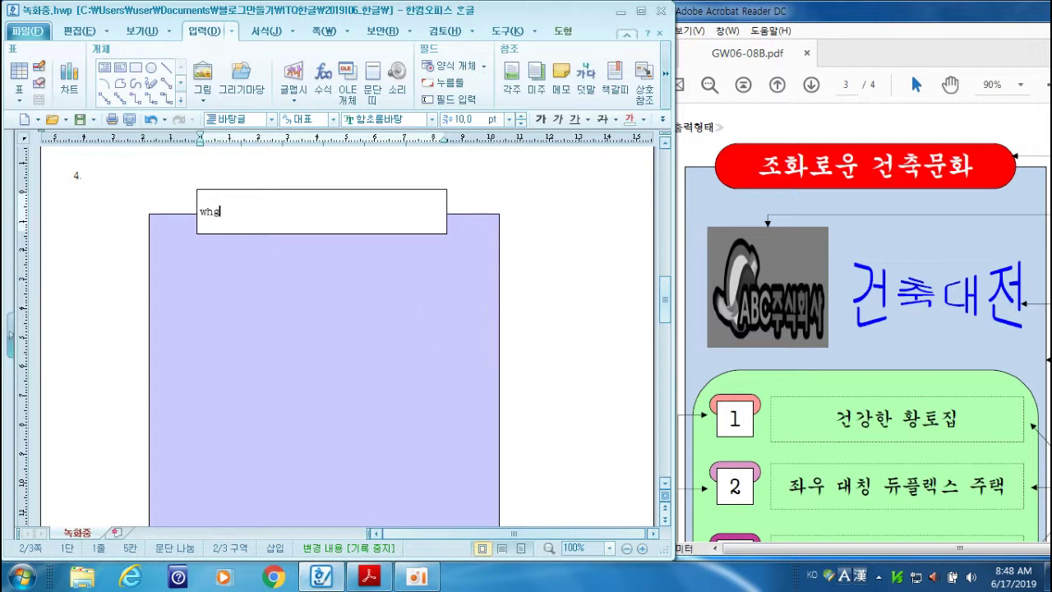
text(h)
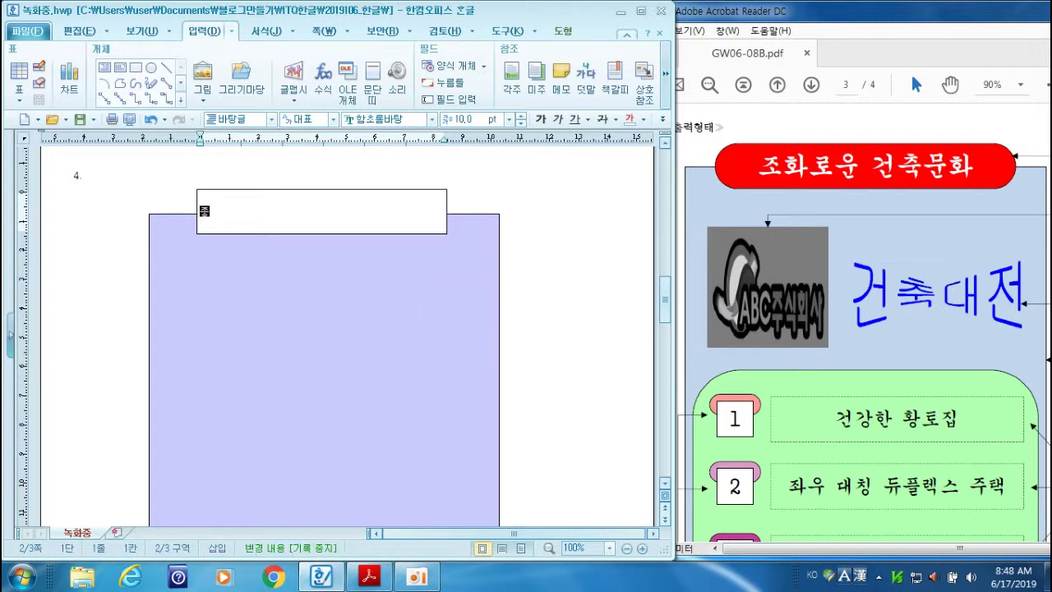
text(ghkfhdns rjscnransghk)
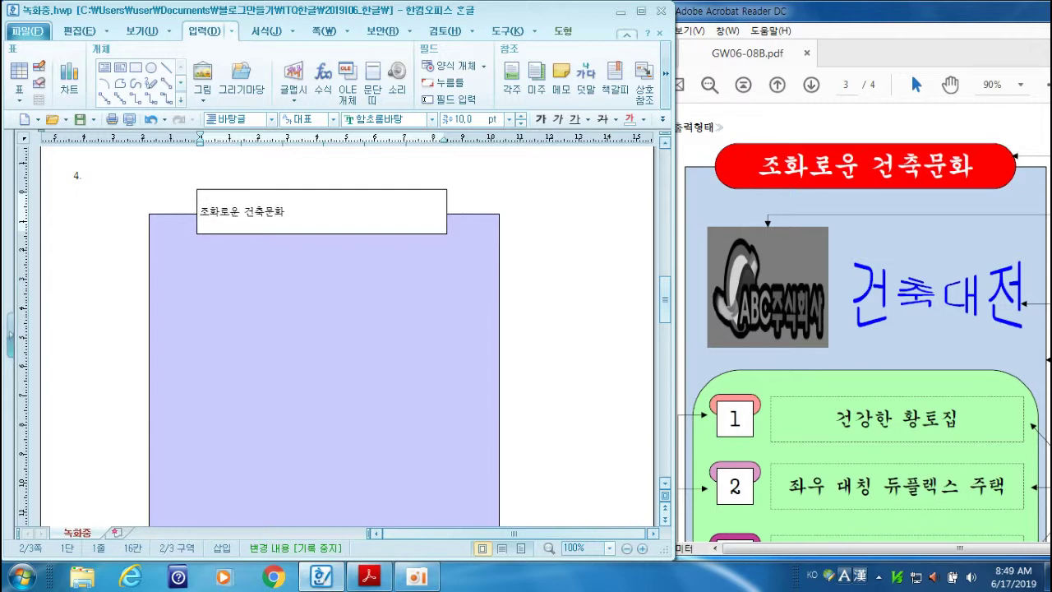
Set the title text box's width to 100 mm and height to 15 mm, and lock its size
double_click(350, 195)
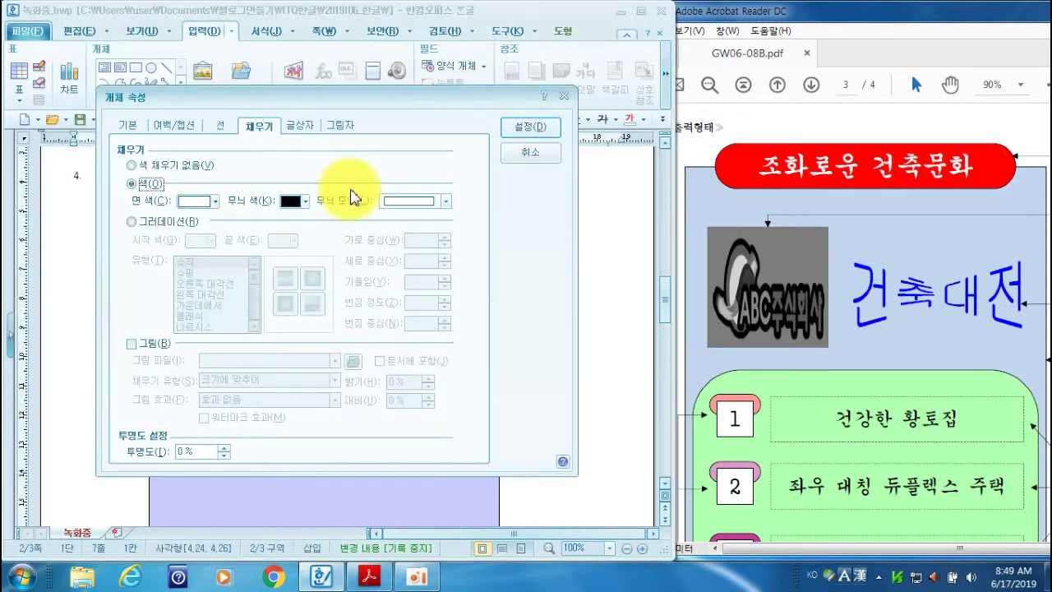
click(125, 125)
drag(306, 163, 240, 163)
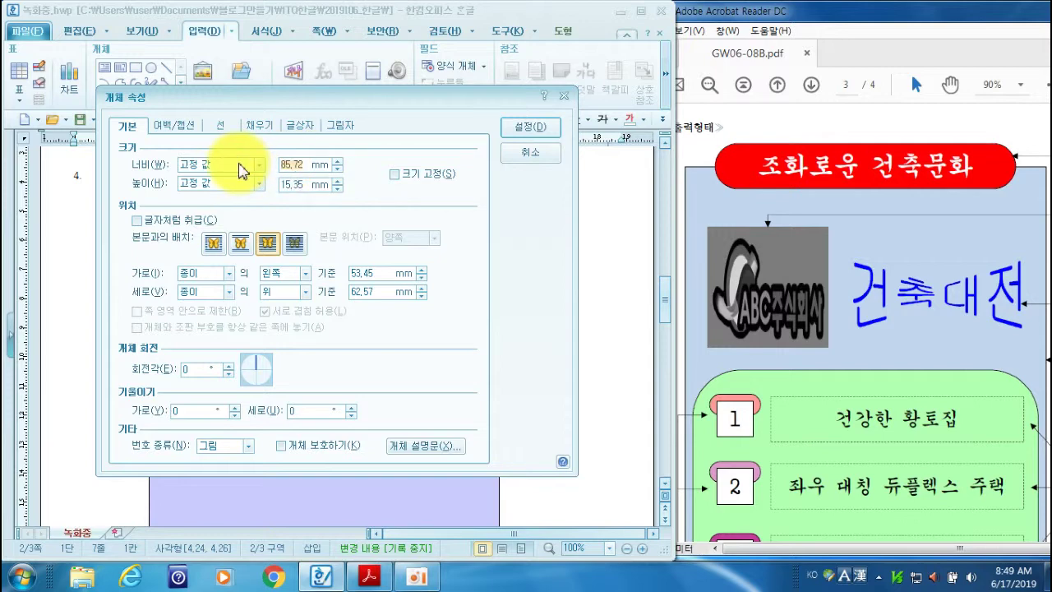
text(100)
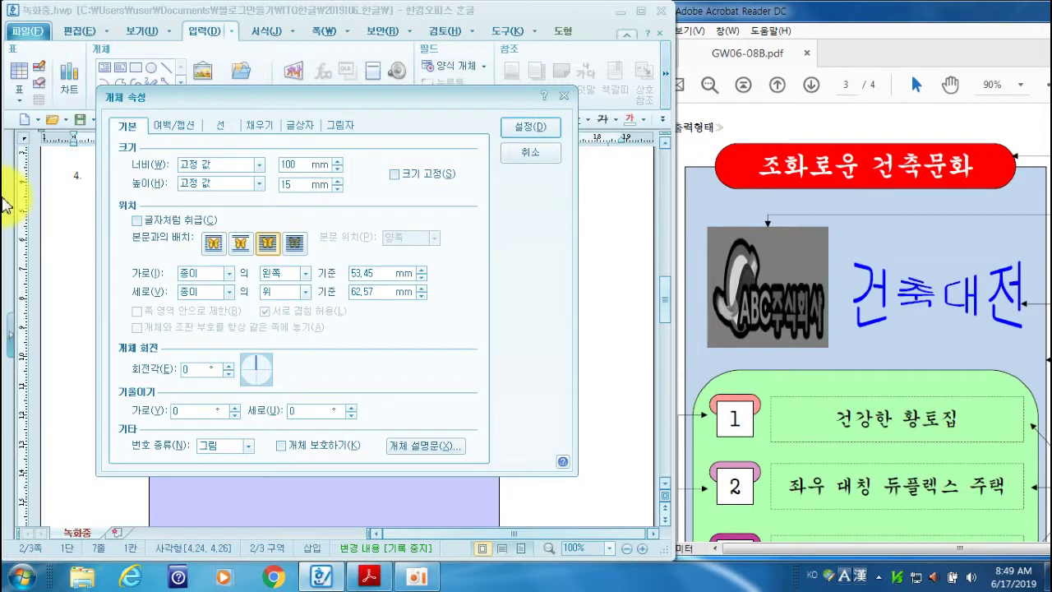
click(394, 175)
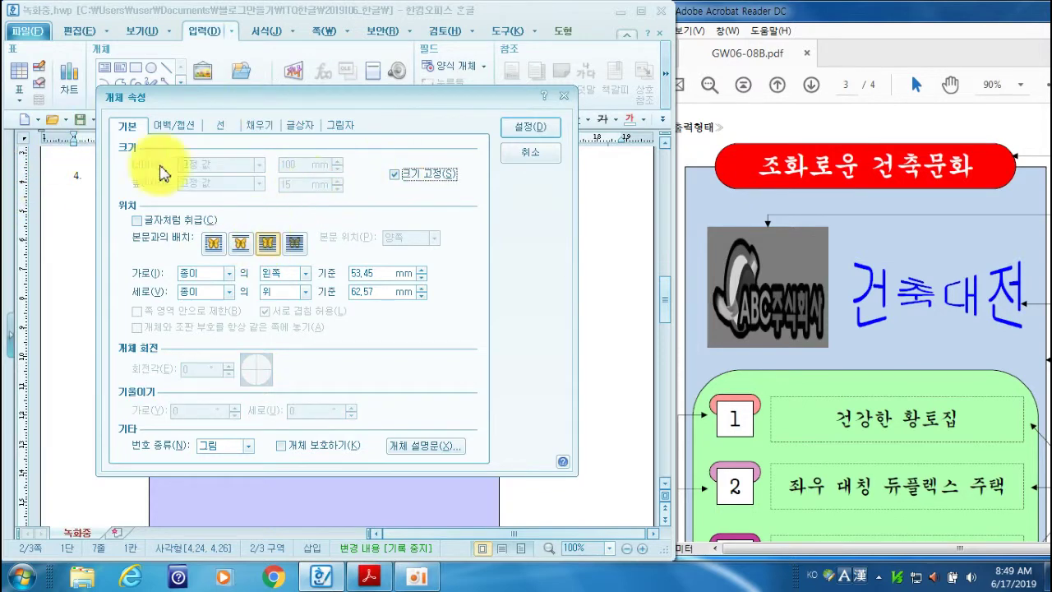
Set the title text box's fill colour to red
click(254, 129)
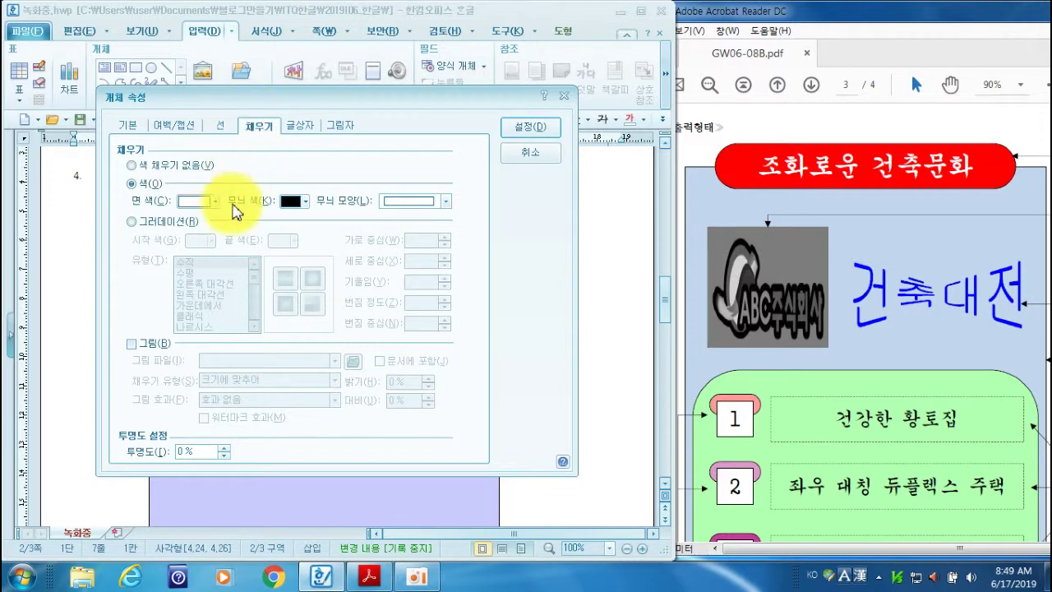
click(186, 205)
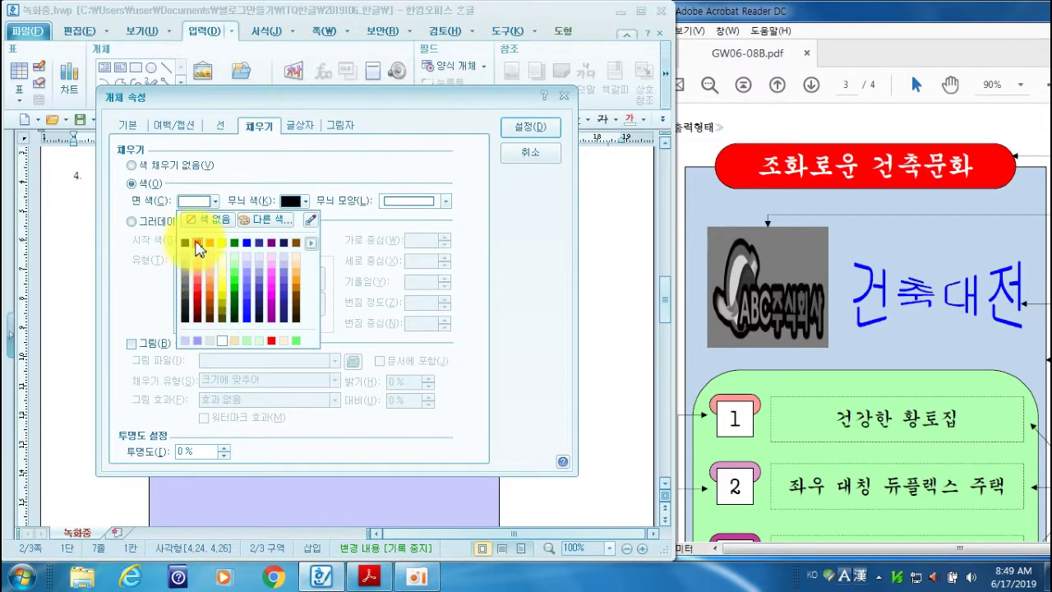
click(198, 242)
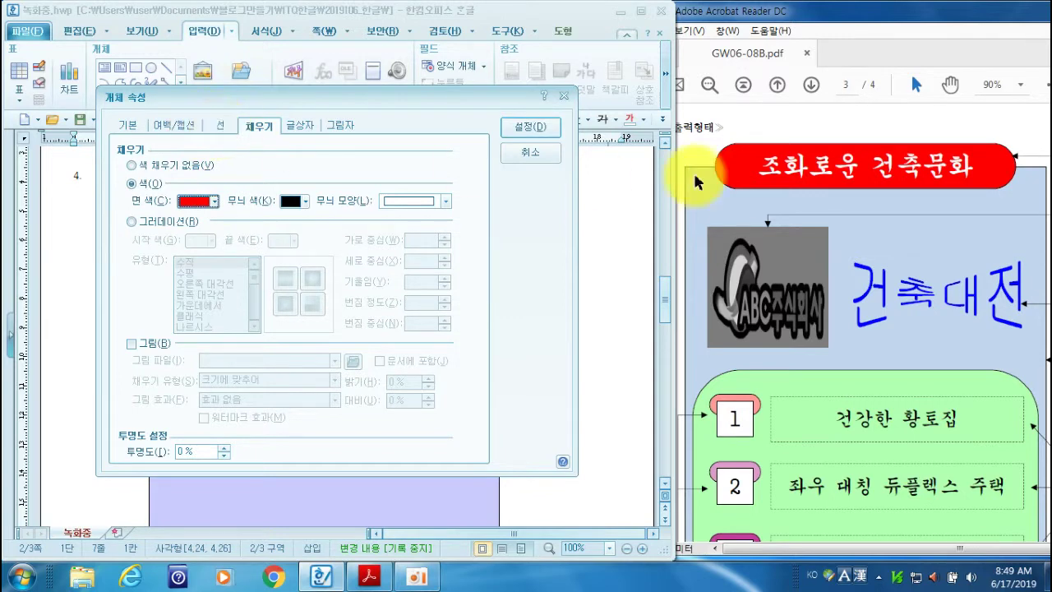
Give the title text box semicircular (반원) corners and shift it left until it is centred over the background rectangle
click(218, 125)
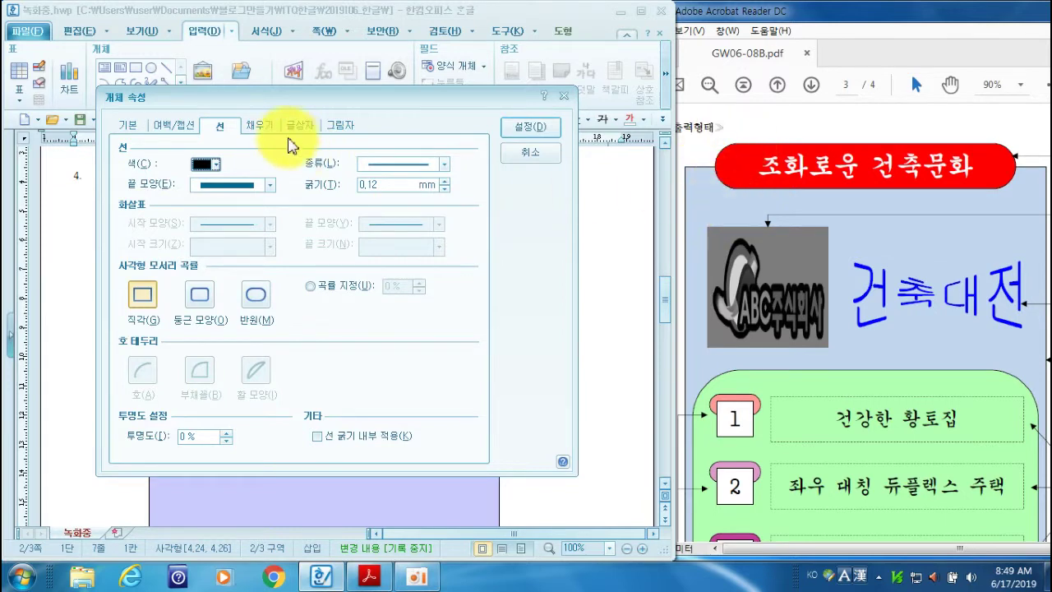
click(254, 295)
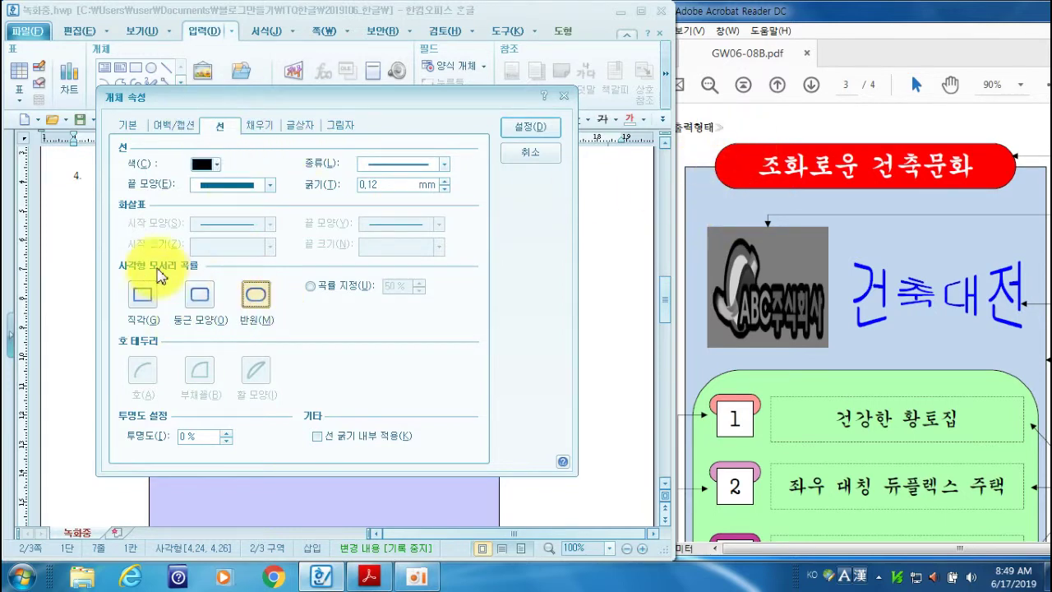
click(543, 130)
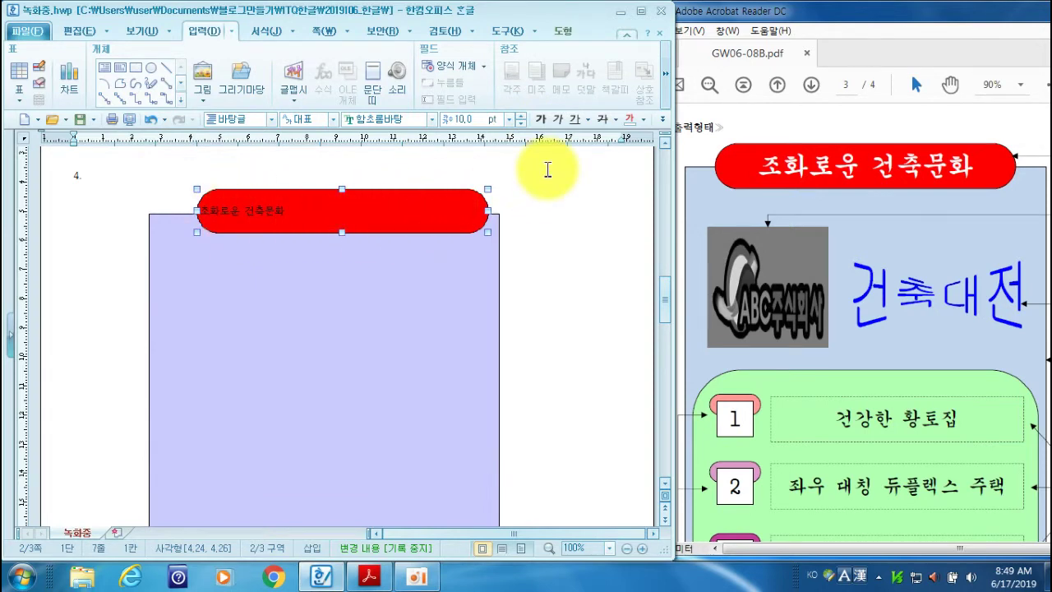
key(Left)
key(Left)
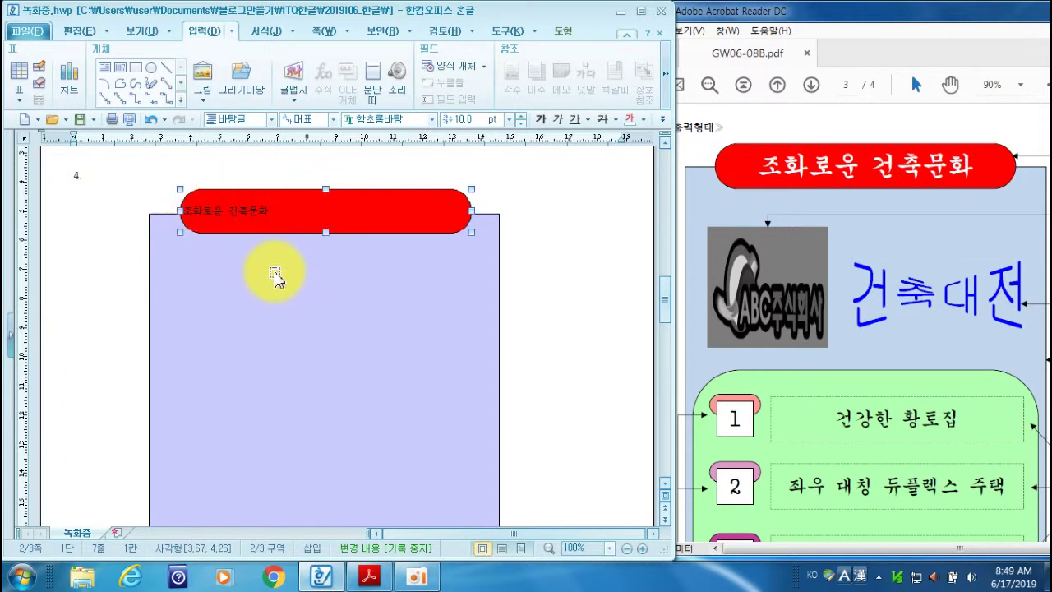
Format the title text box's text in the 궁서 font at 24 pt with white as the font colour
key(alt+l)
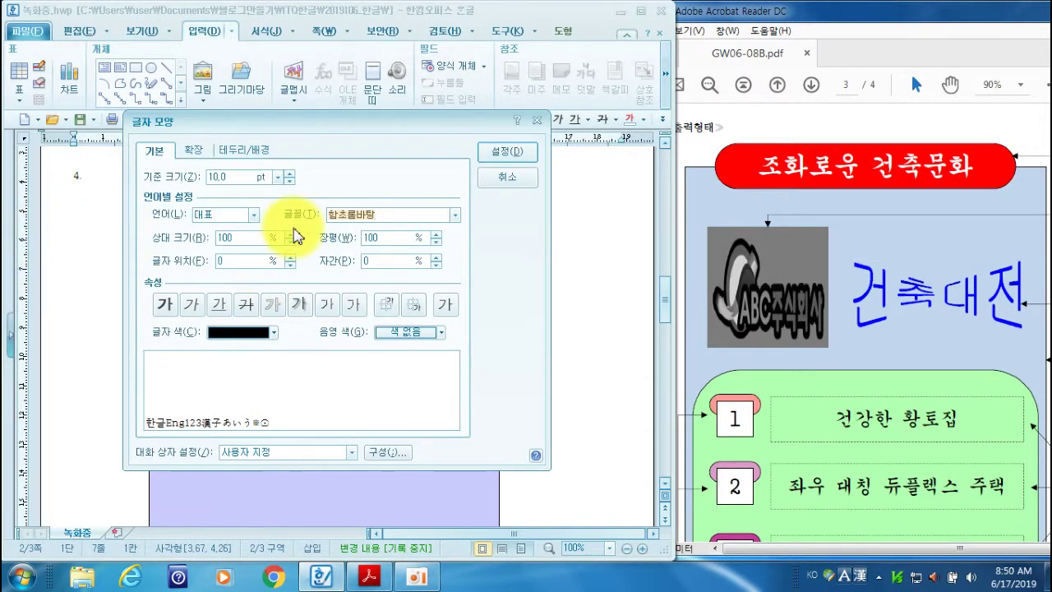
text(궁서)
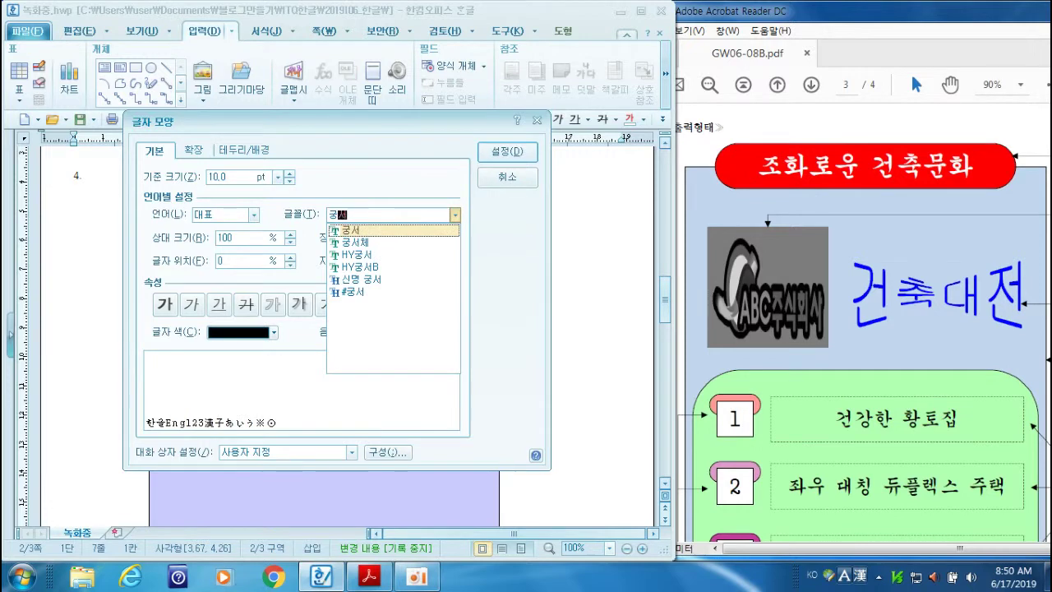
key(Return)
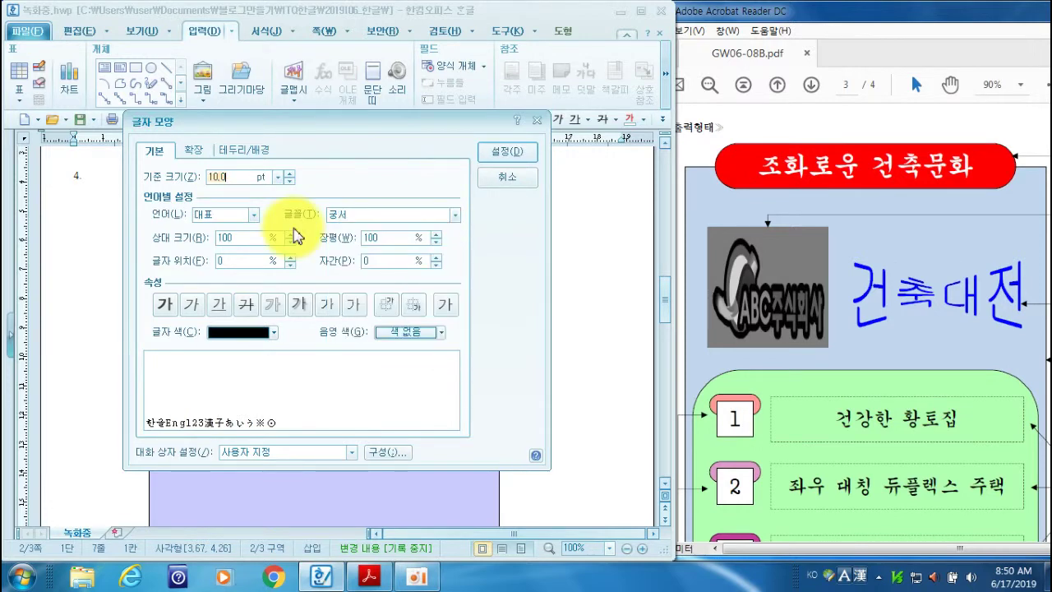
text(24)
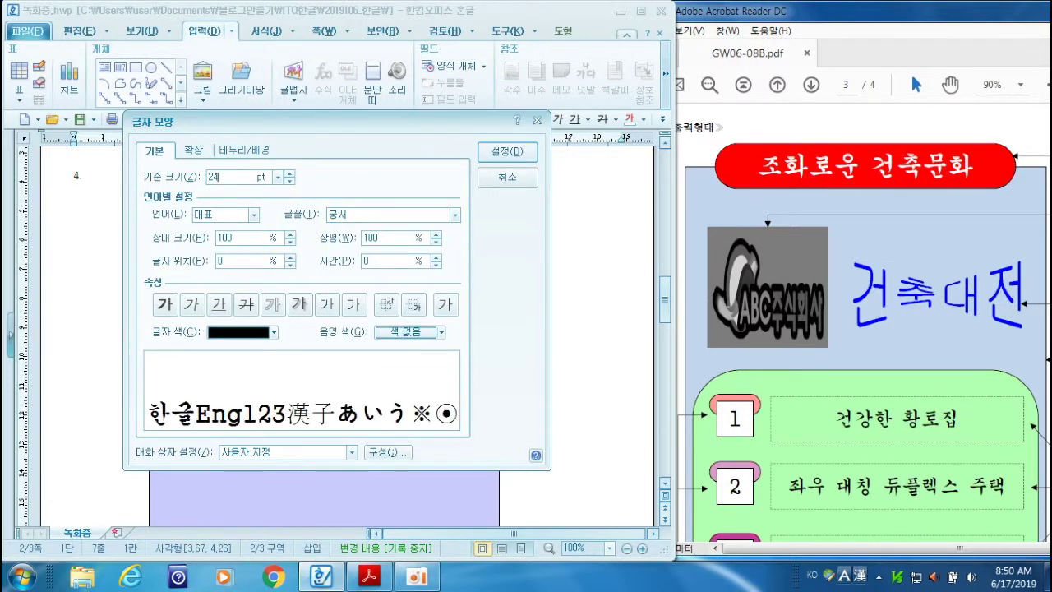
click(233, 332)
click(218, 374)
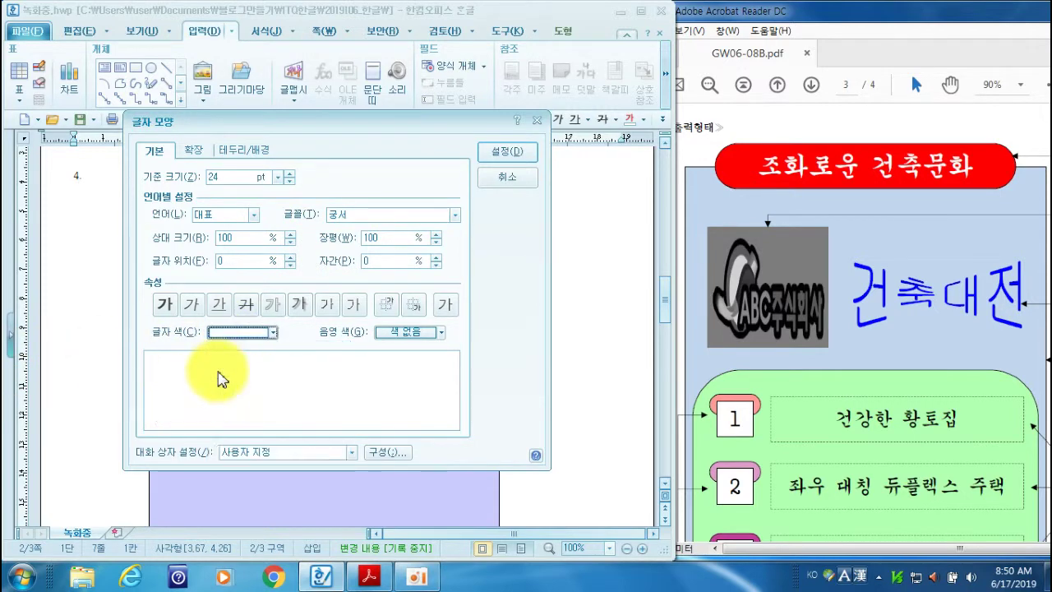
click(508, 156)
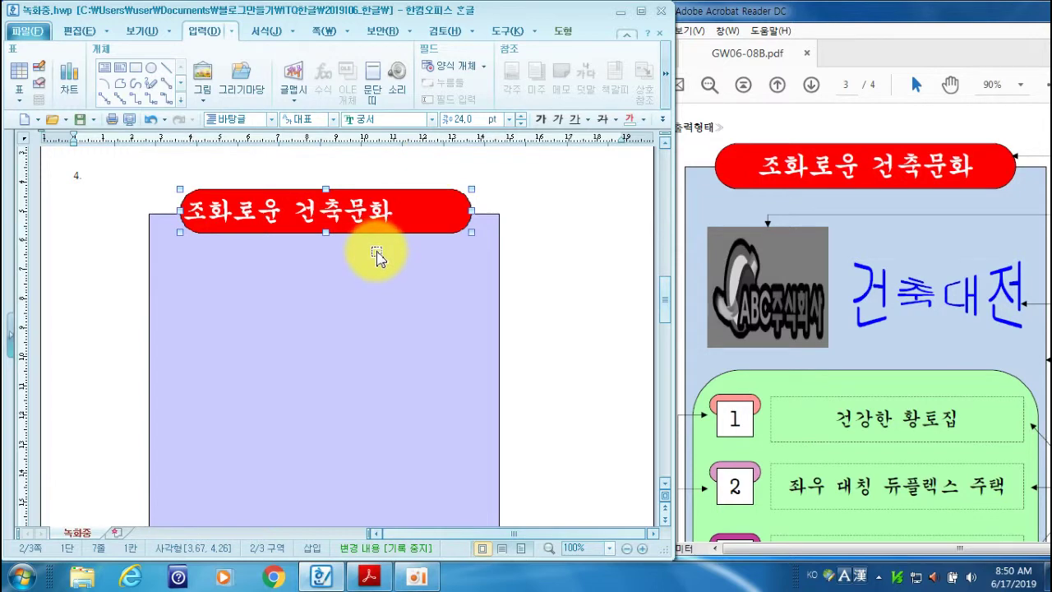
Centre-align the text in the red title text box
key(alt+t)
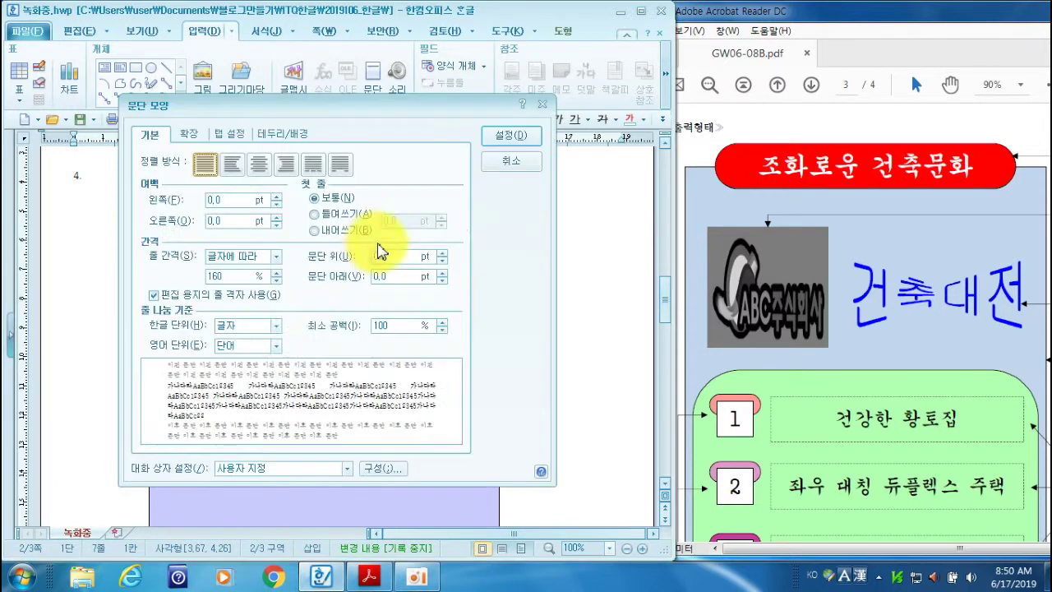
click(254, 167)
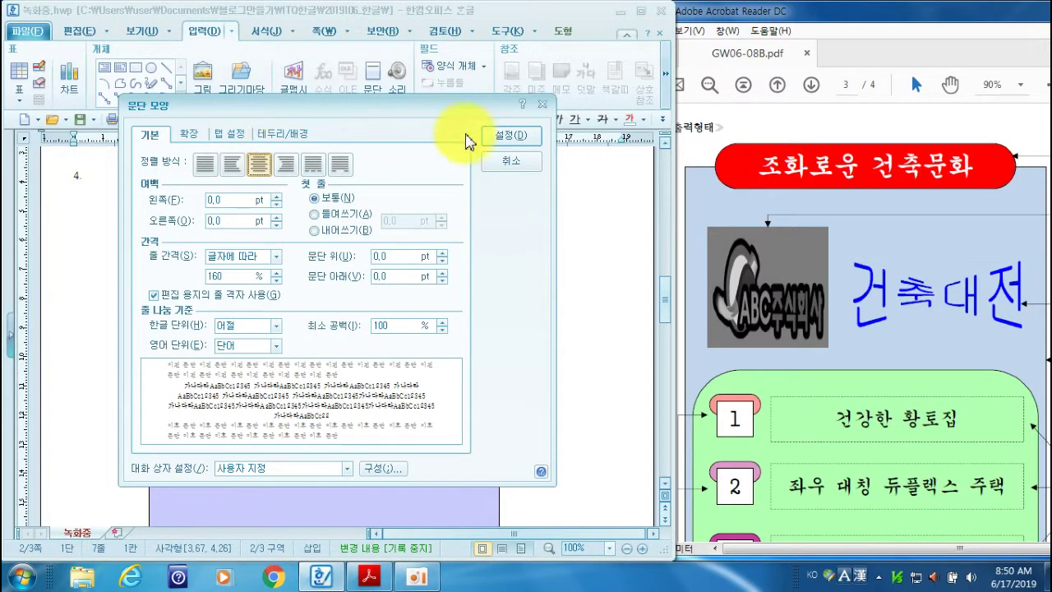
click(502, 136)
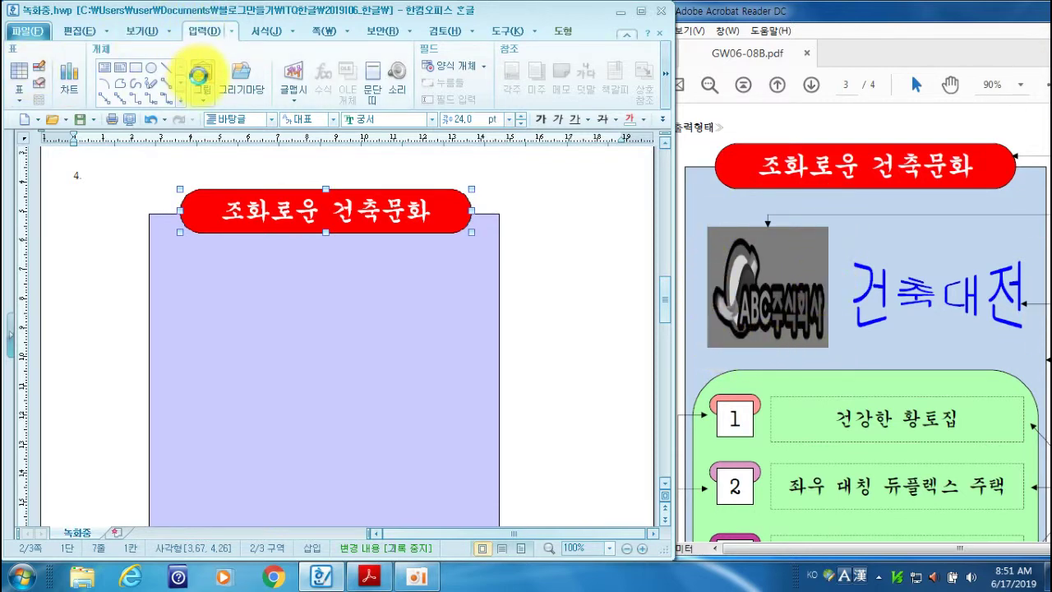
Insert the picture 로고1 at about 50 × 16 mm, overlapping the left edge of the background rectangle
click(199, 74)
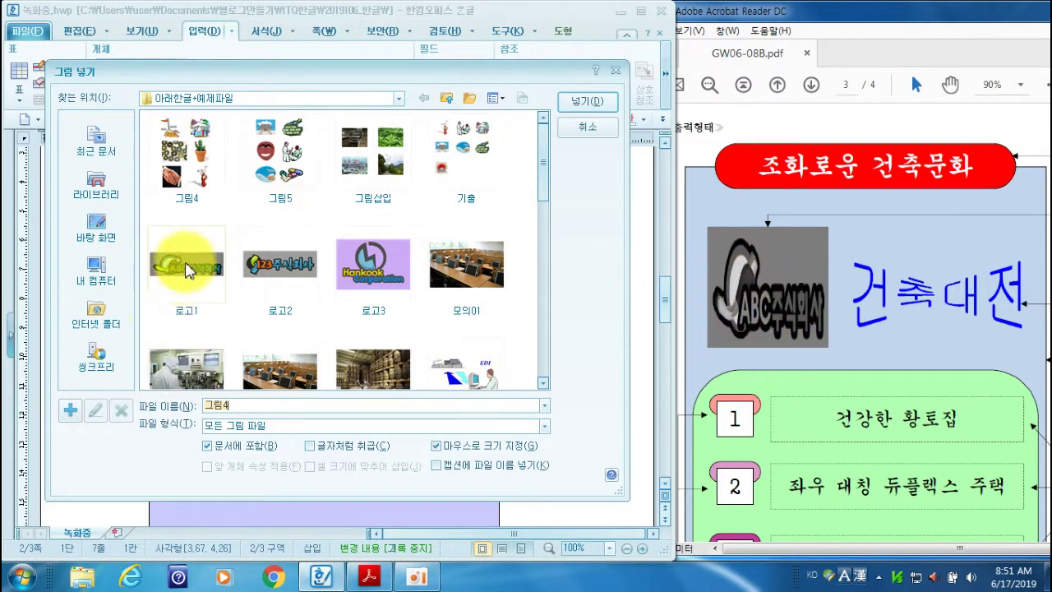
click(575, 101)
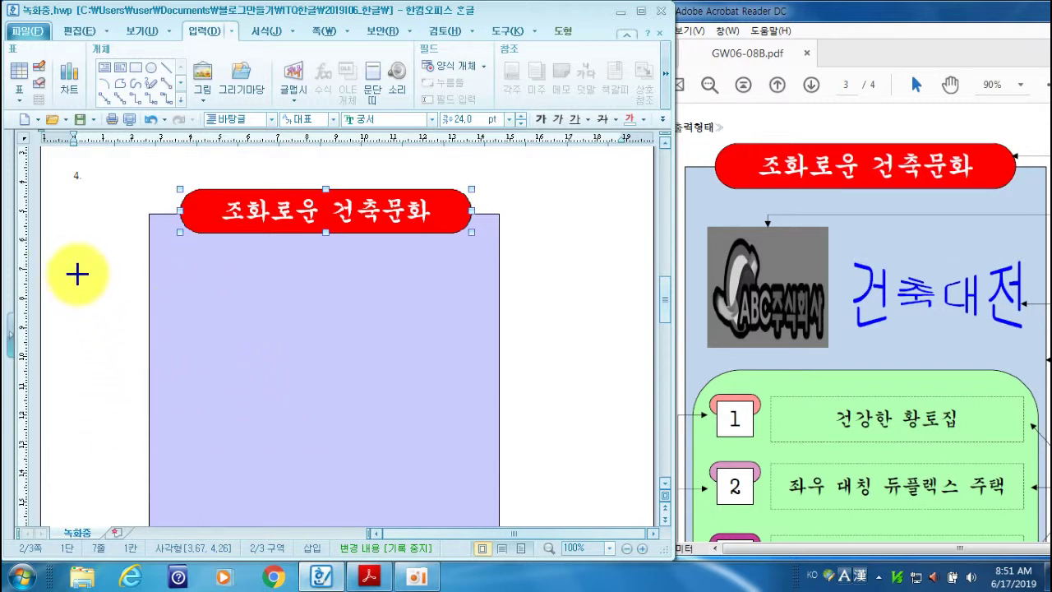
drag(75, 271, 221, 320)
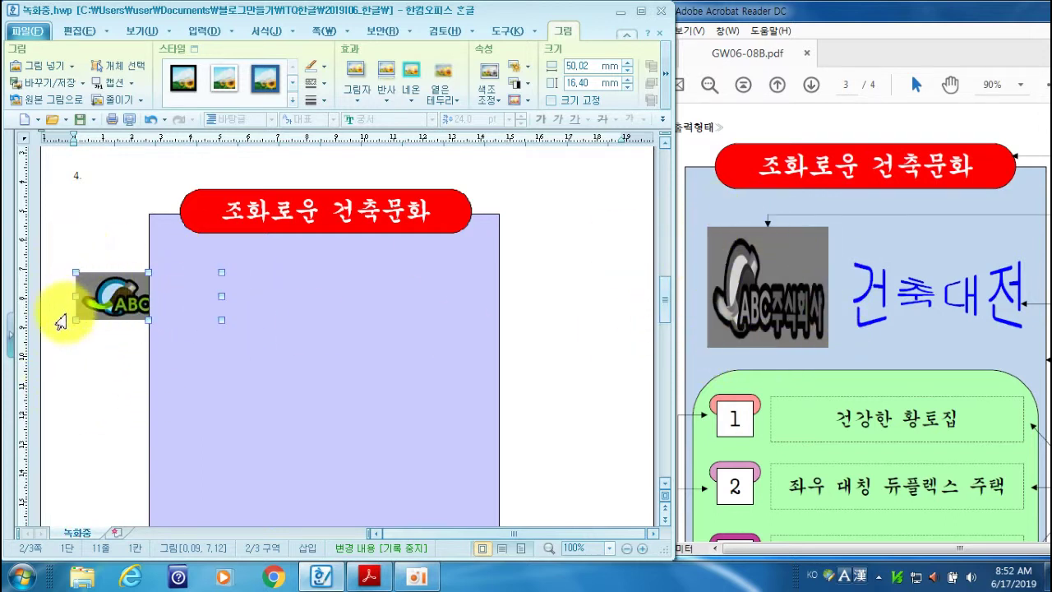
Set the logo picture's width and height to 40 mm with the size locked, and place it in front of the text (글 앞으로)
double_click(116, 302)
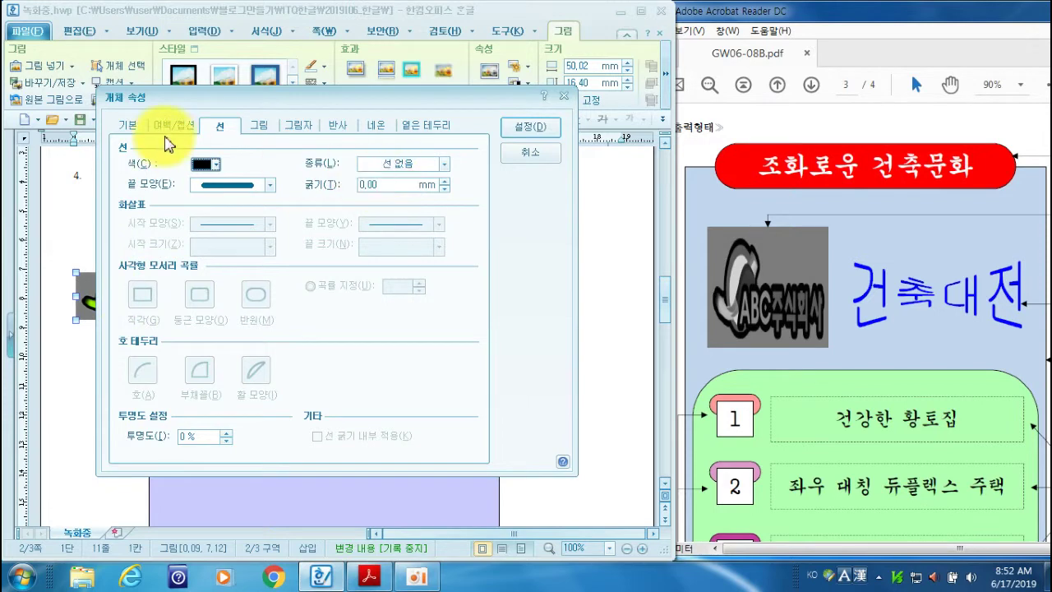
click(127, 126)
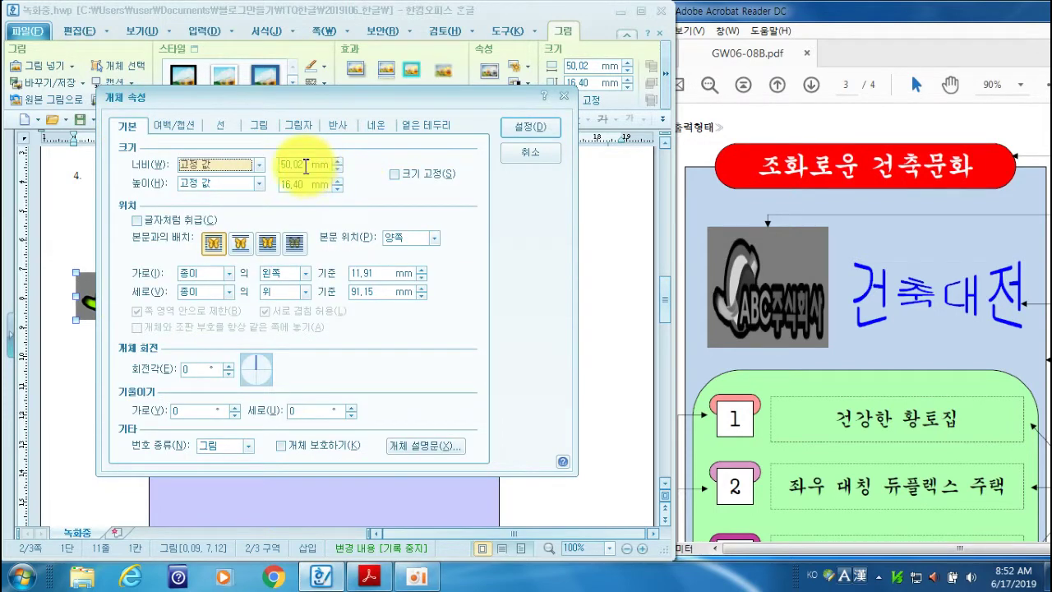
text(40)
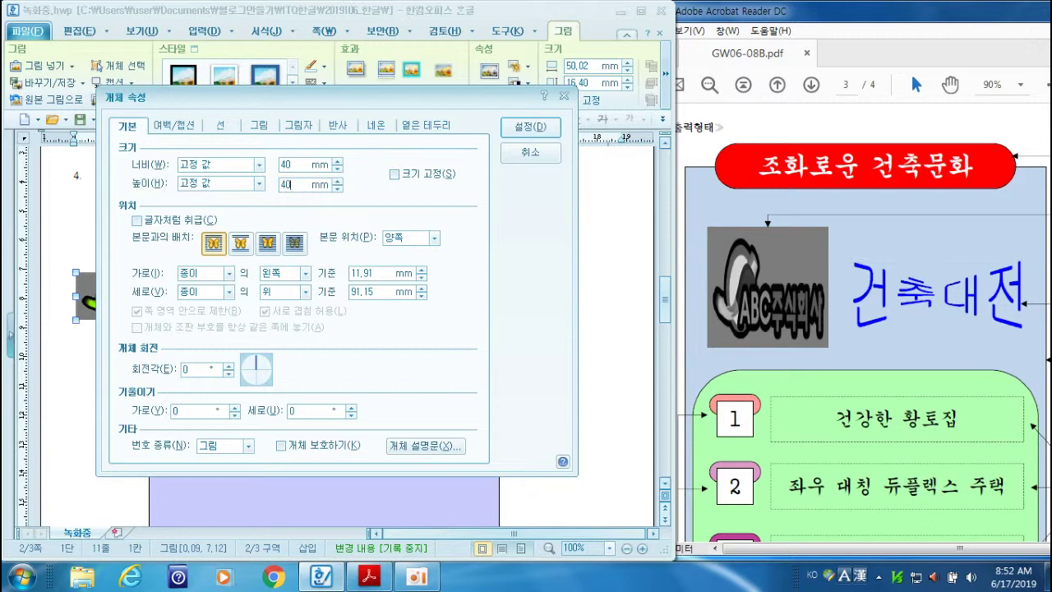
click(394, 175)
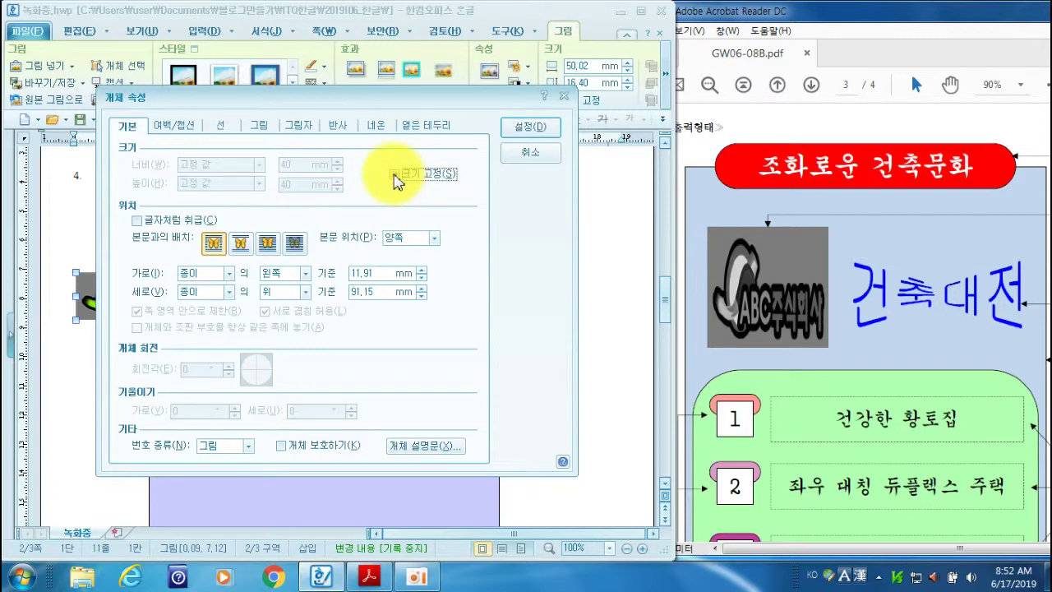
drag(222, 99, 366, 93)
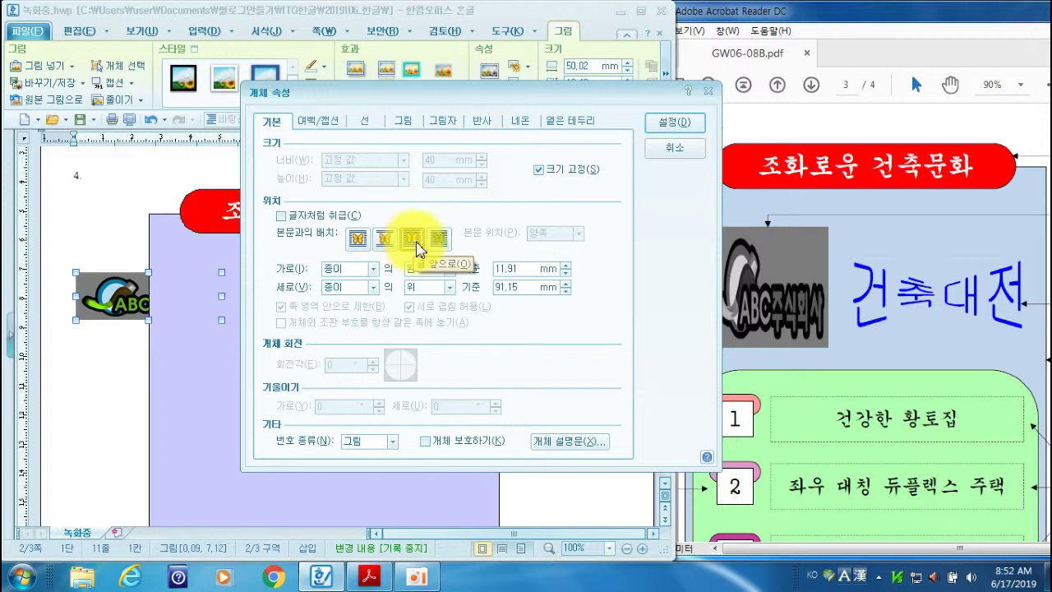
click(412, 238)
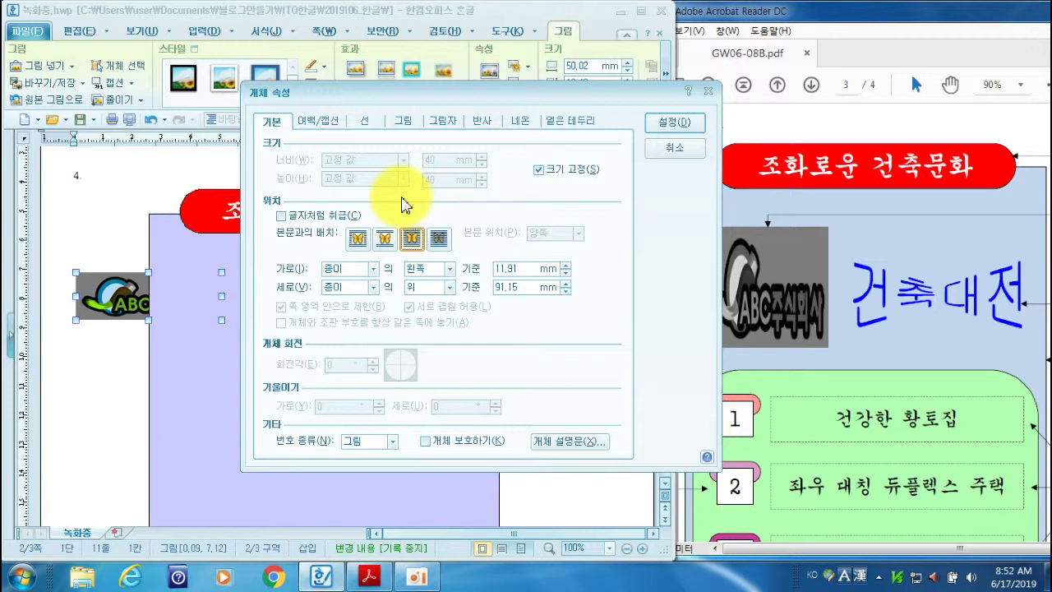
Apply the greyscale (회색조) effect to the logo and move it into the background rectangle's upper-left area, below the title
click(402, 121)
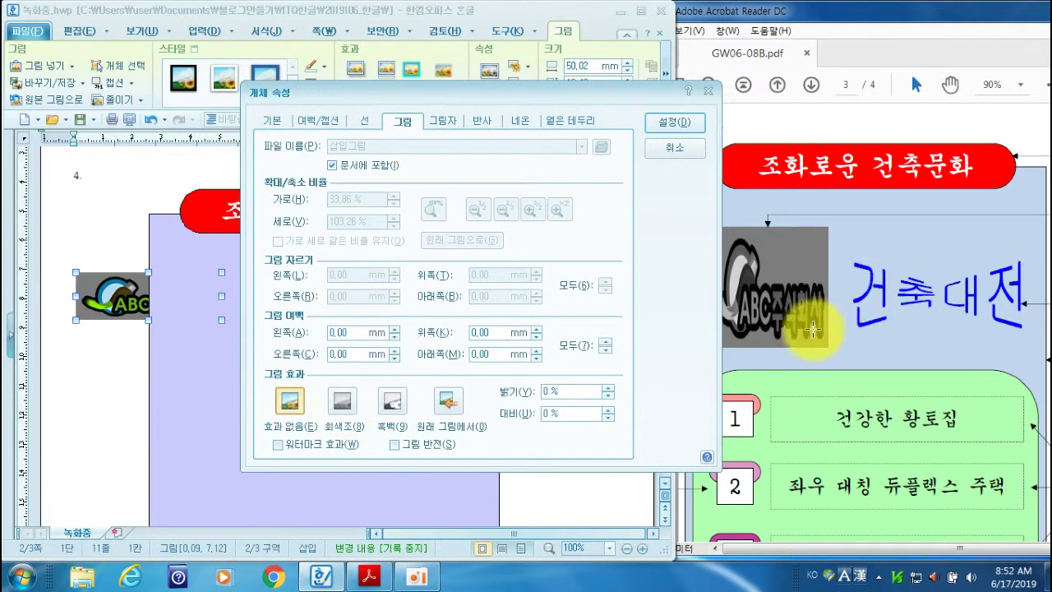
click(348, 402)
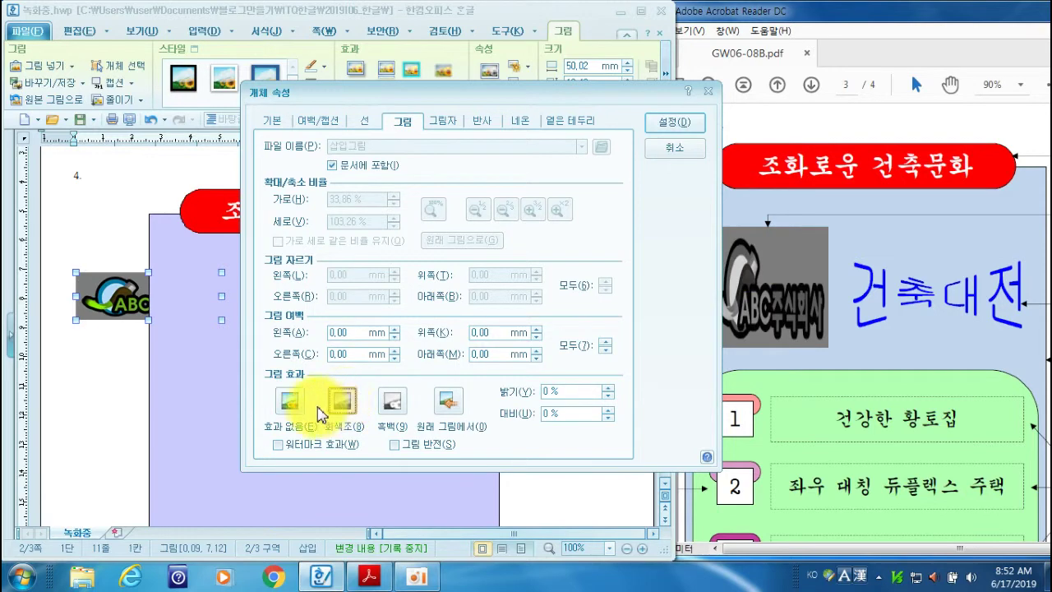
click(672, 125)
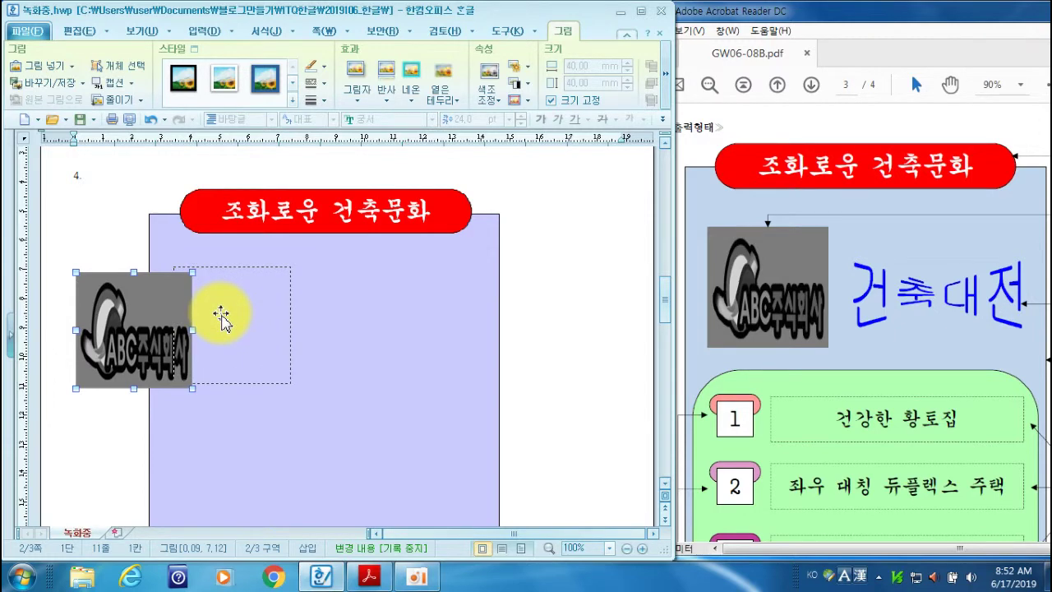
drag(221, 324, 222, 324)
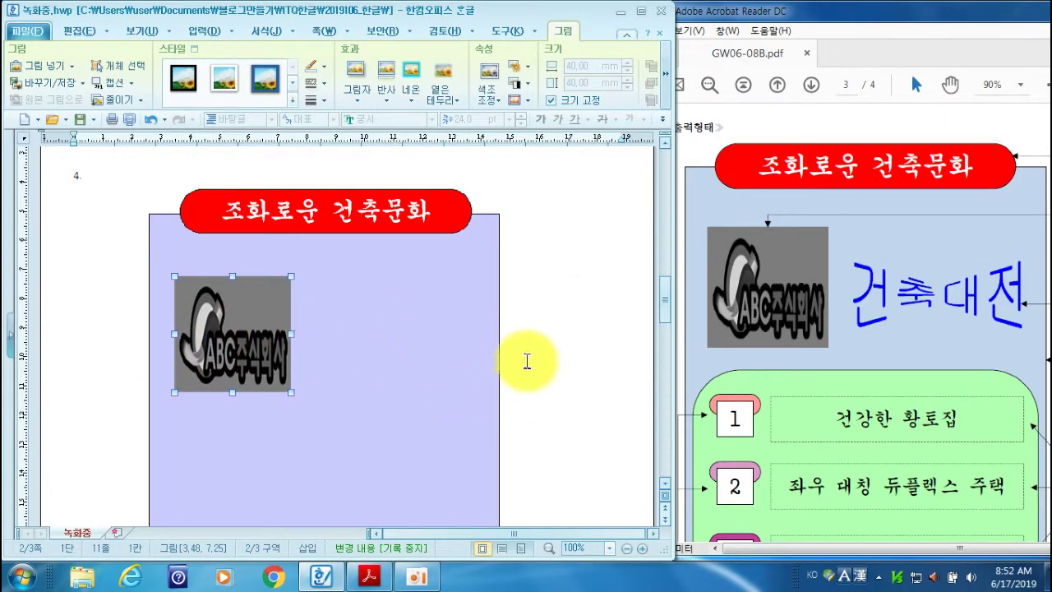
Find the document-writing task in GW06-08B.pdf and enter its title "철학이 있는 건축" on the first line of page 3 in Hangul
click(820, 16)
scroll(805, 230, down, 10)
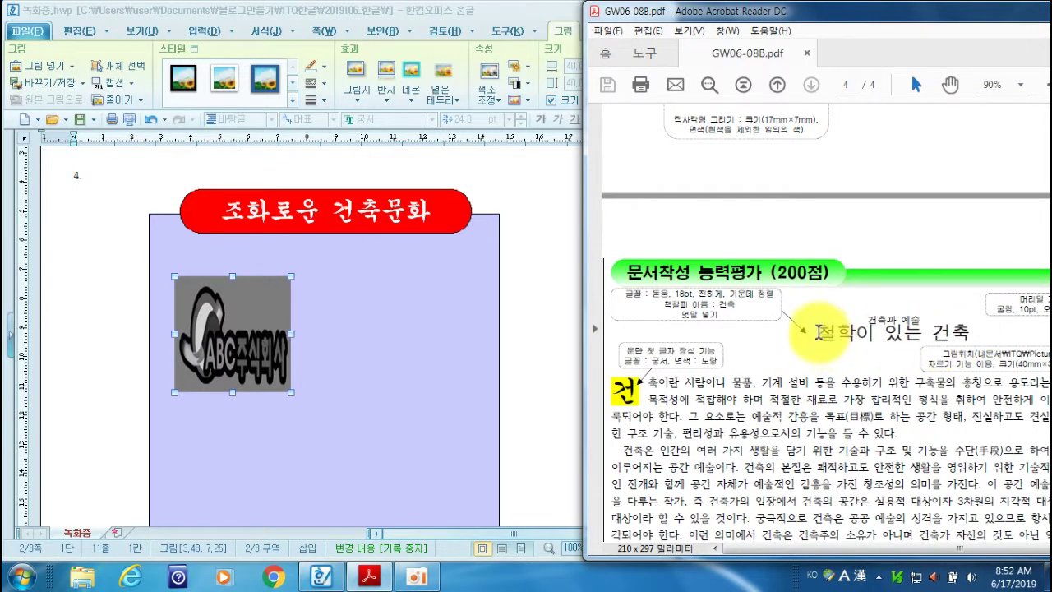
scroll(794, 304, up, 5)
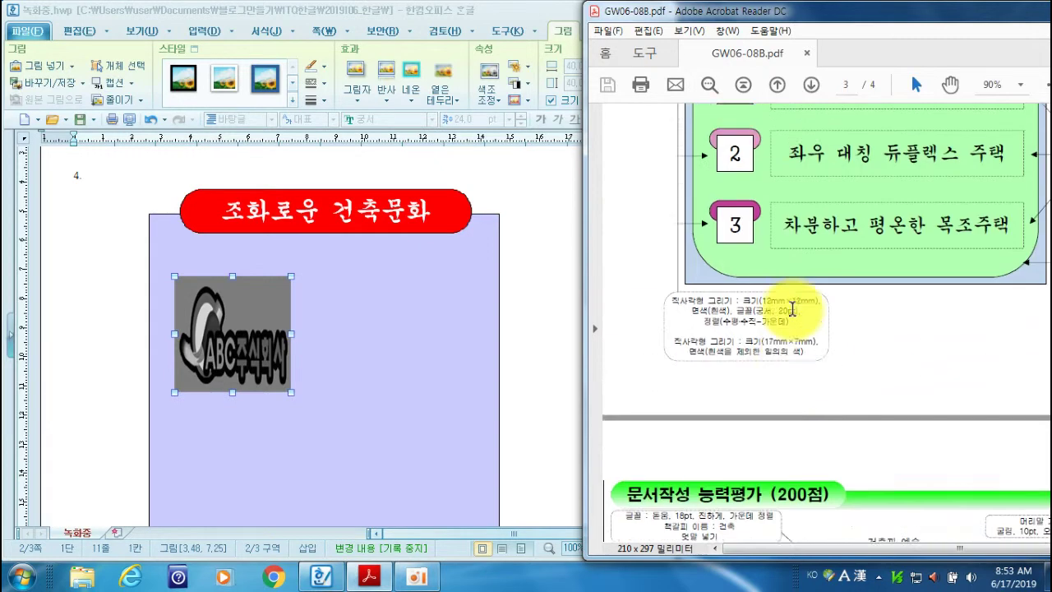
scroll(793, 316, up, 3)
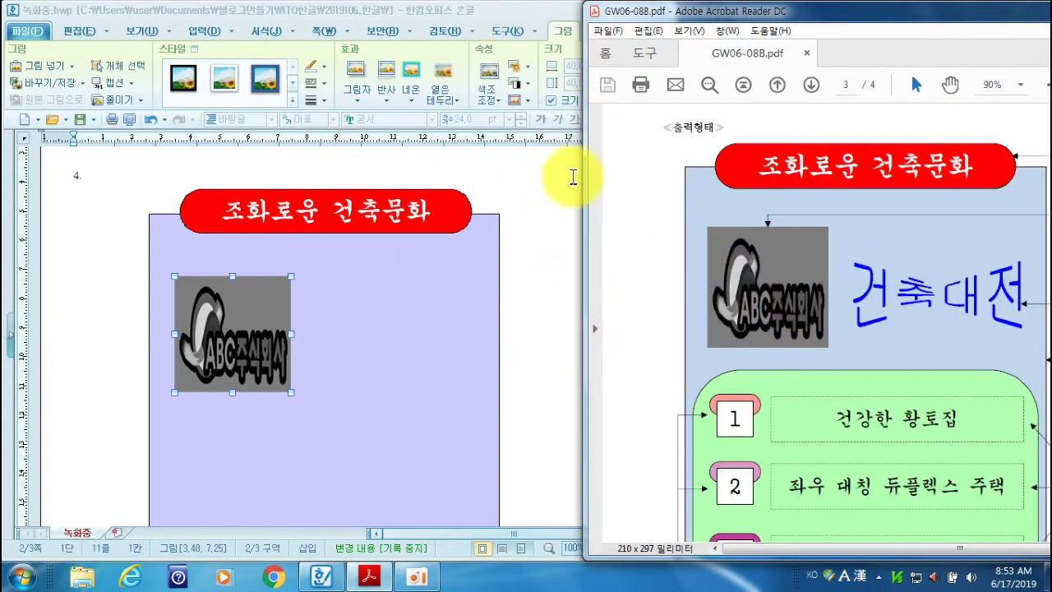
scroll(823, 243, down, 4)
scroll(824, 243, down, 6)
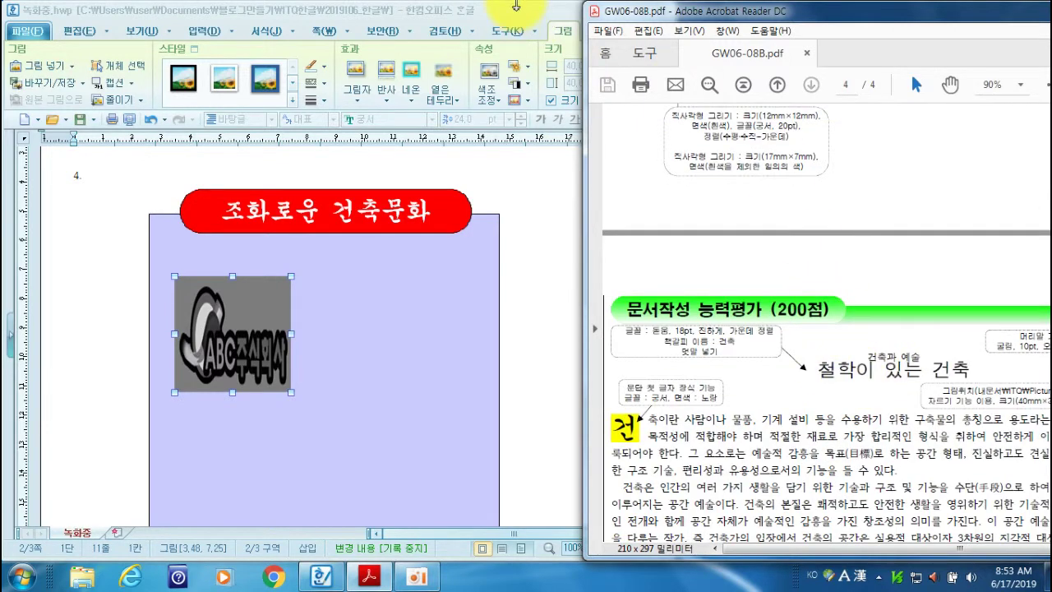
click(516, 29)
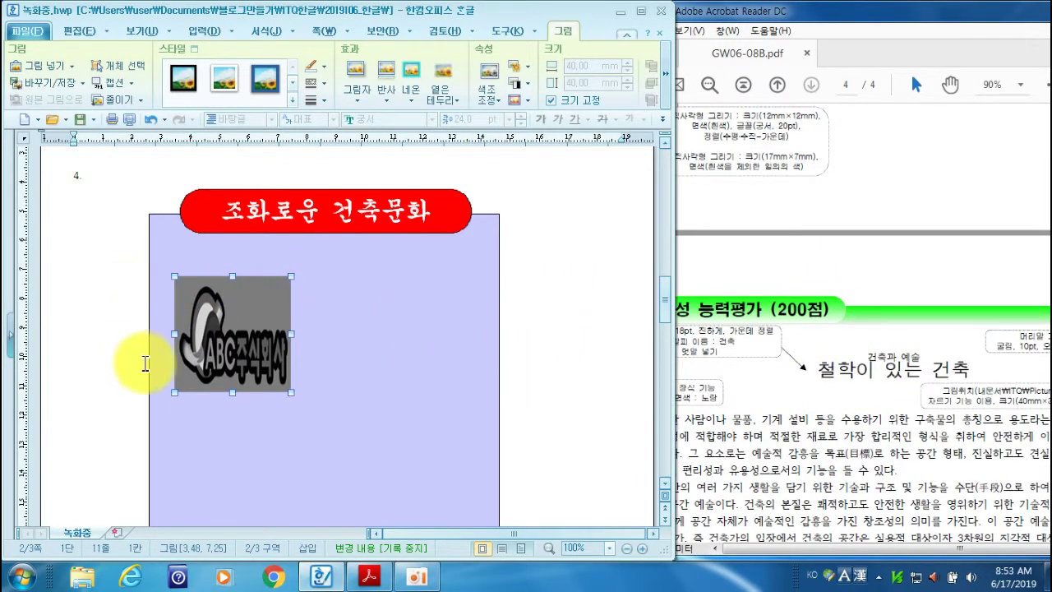
scroll(595, 361, down, 10)
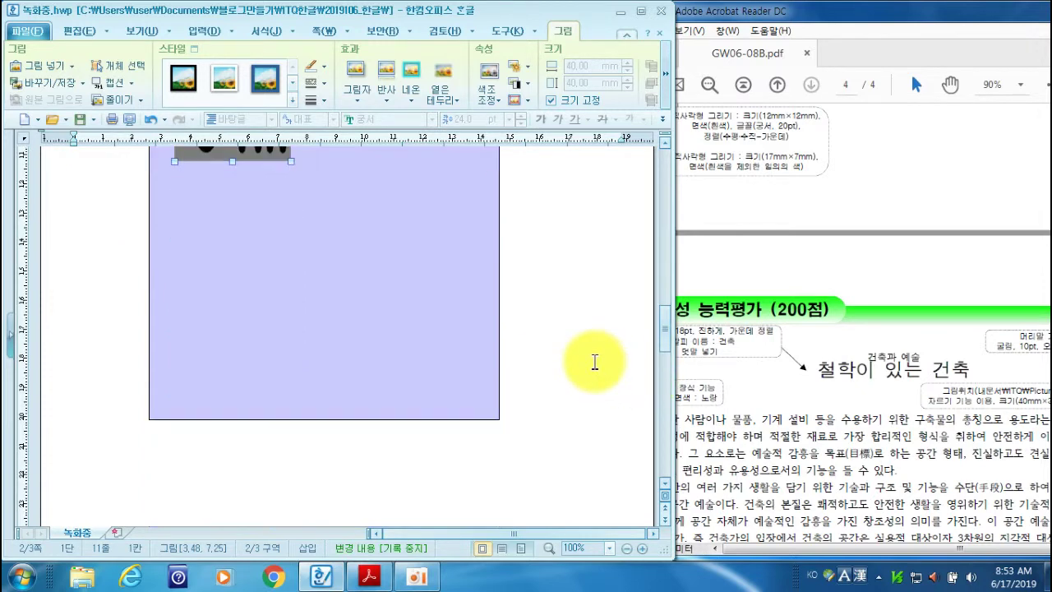
click(148, 349)
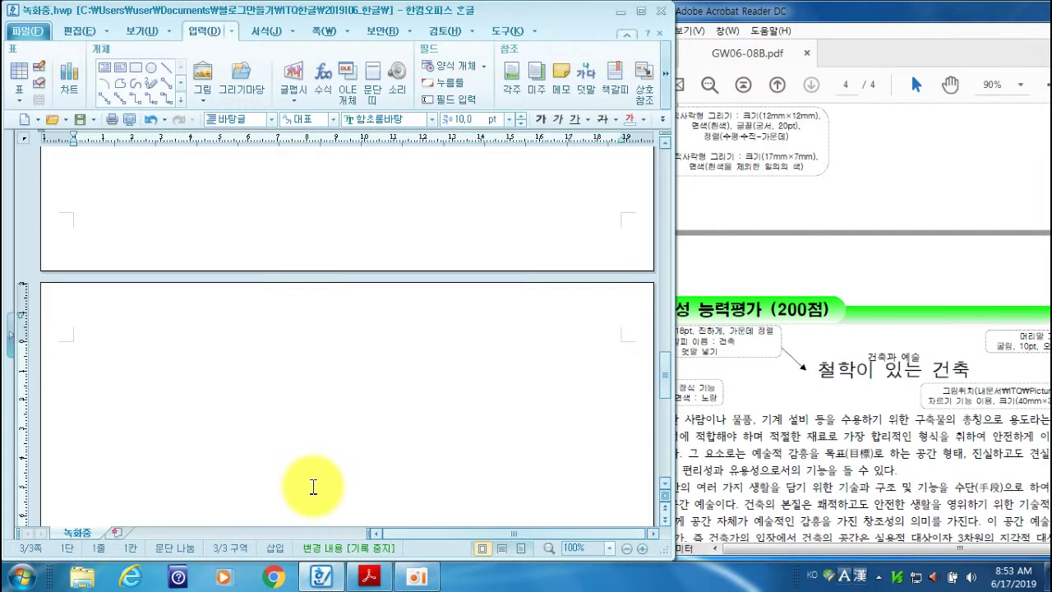
text(처)
text(철학이 있는 건축)
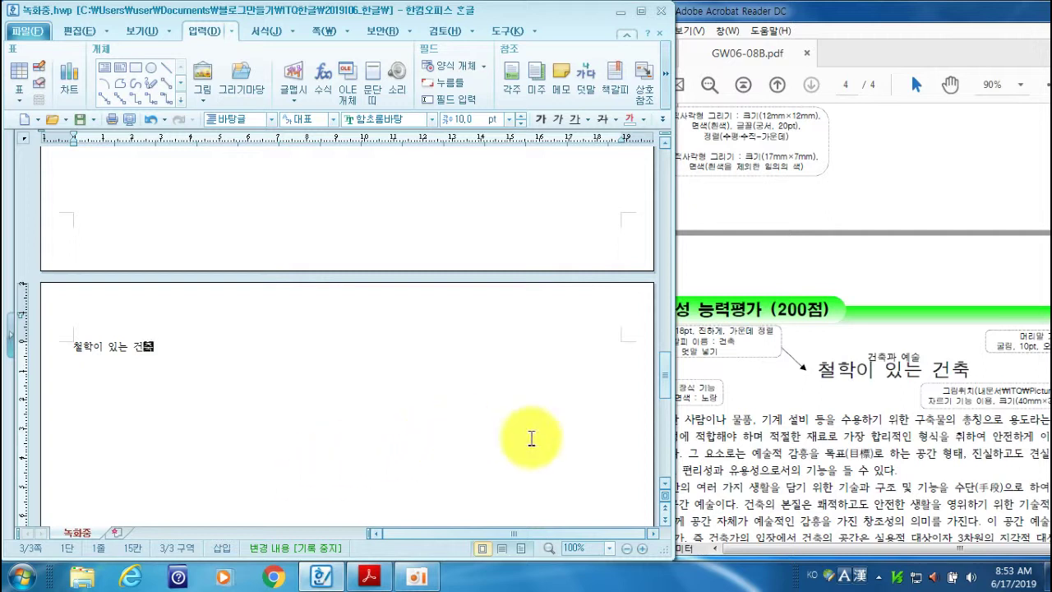
Check the bookmark requirement in the PDF and insert a bookmark named "건축" at the start of the page 3 title
click(802, 314)
drag(664, 341, 735, 341)
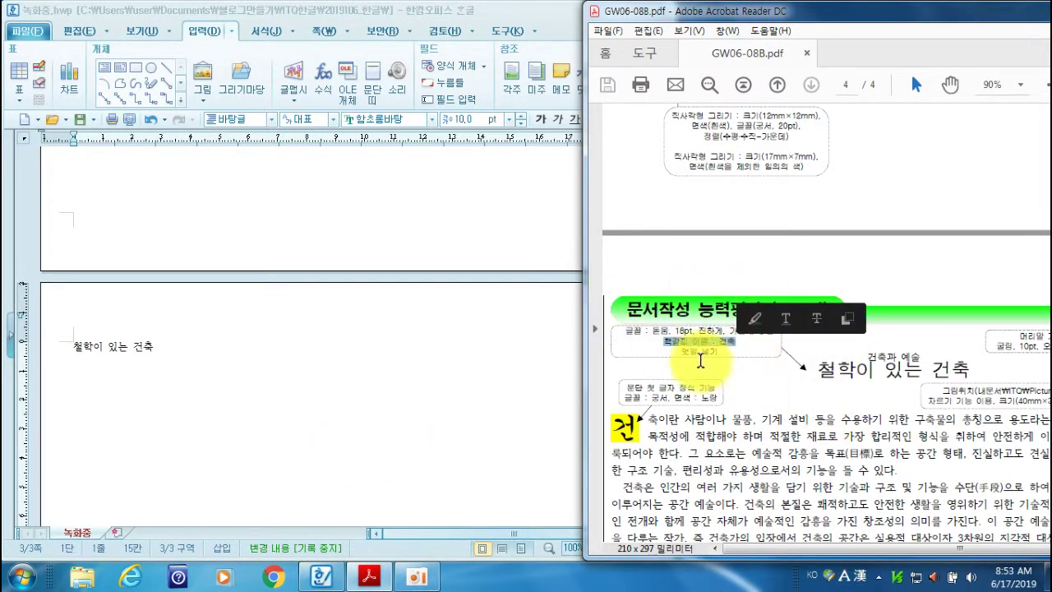
click(72, 346)
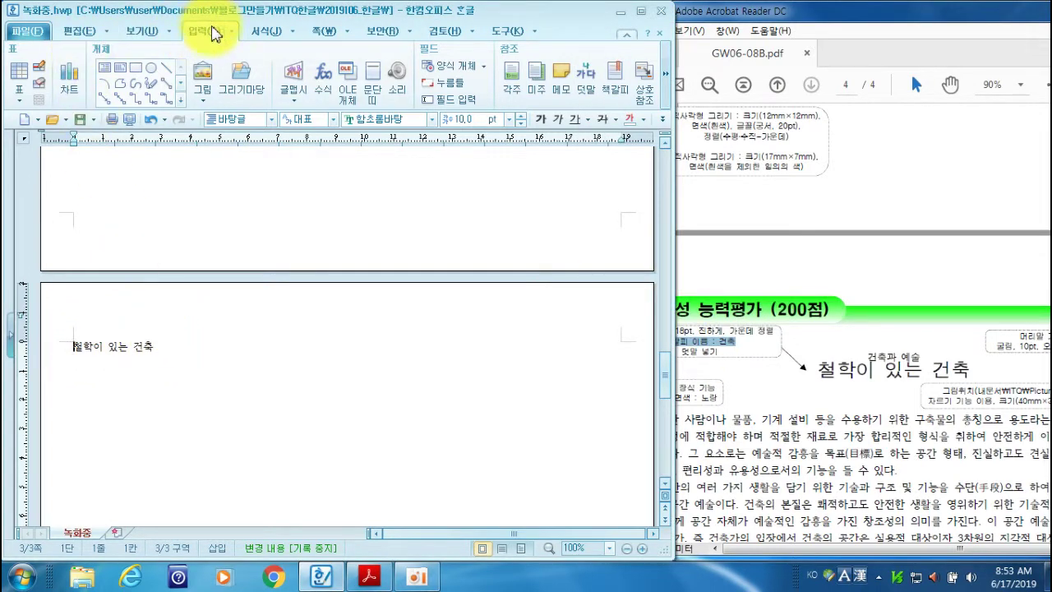
click(616, 82)
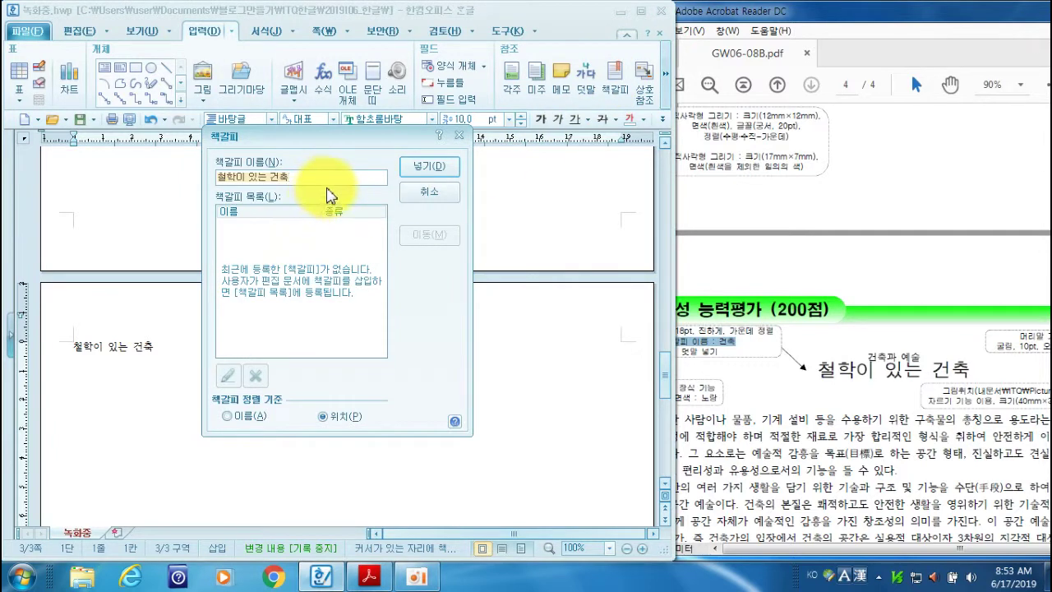
text(ㄱ)
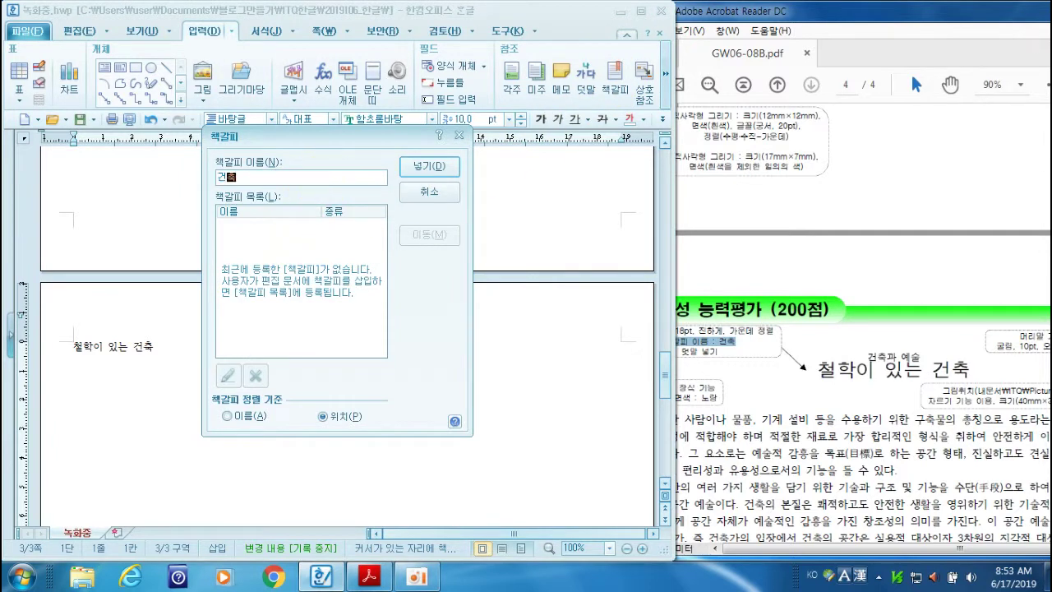
text(축)
click(439, 166)
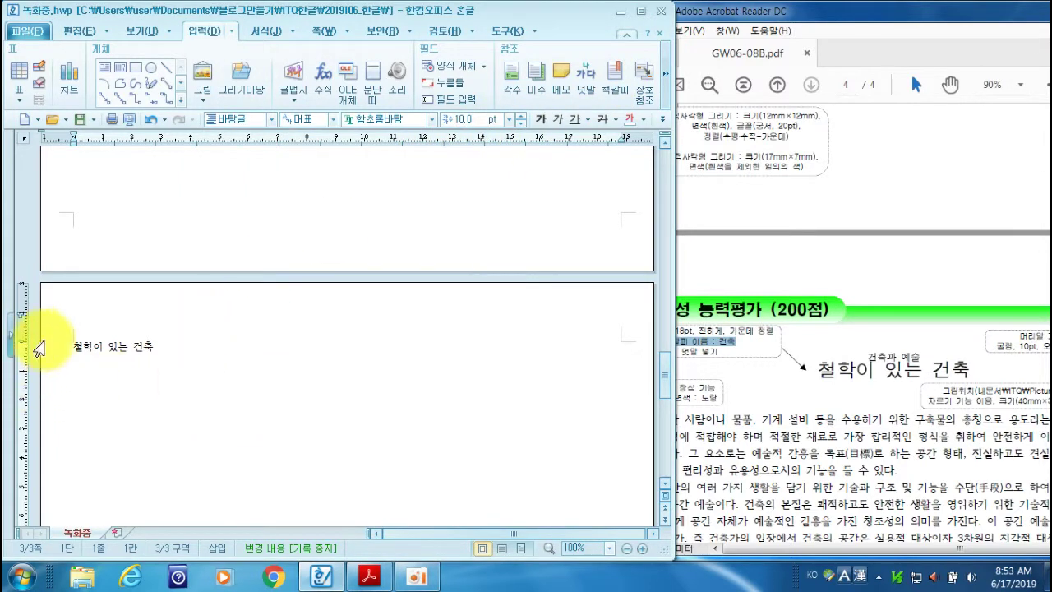
Show the layout codes (조판 부호) to check the bookmark before the page 3 title, and hide them again
click(168, 33)
mouse_move(175, 92)
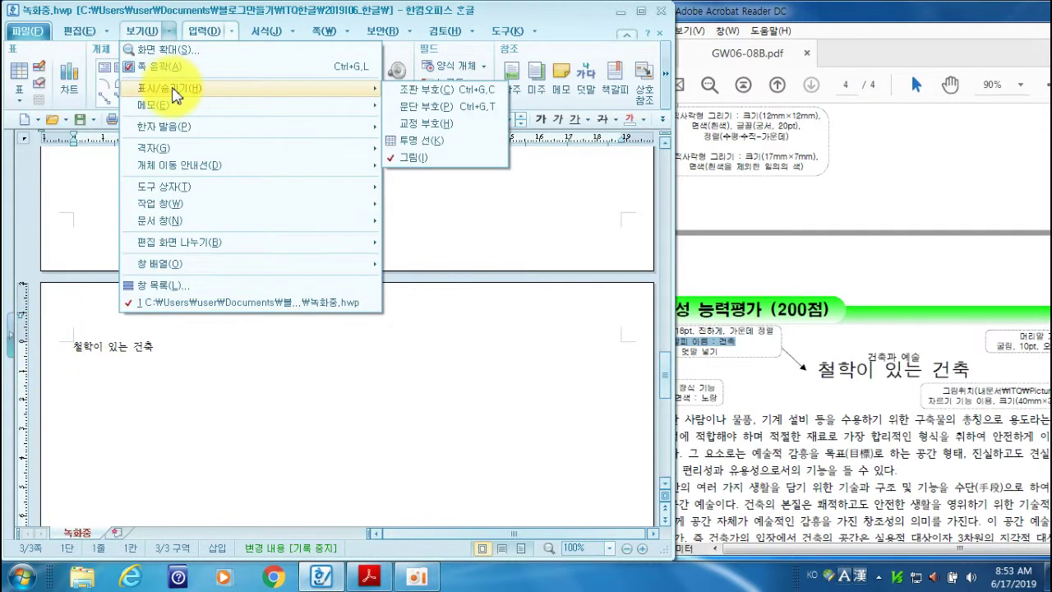
click(410, 92)
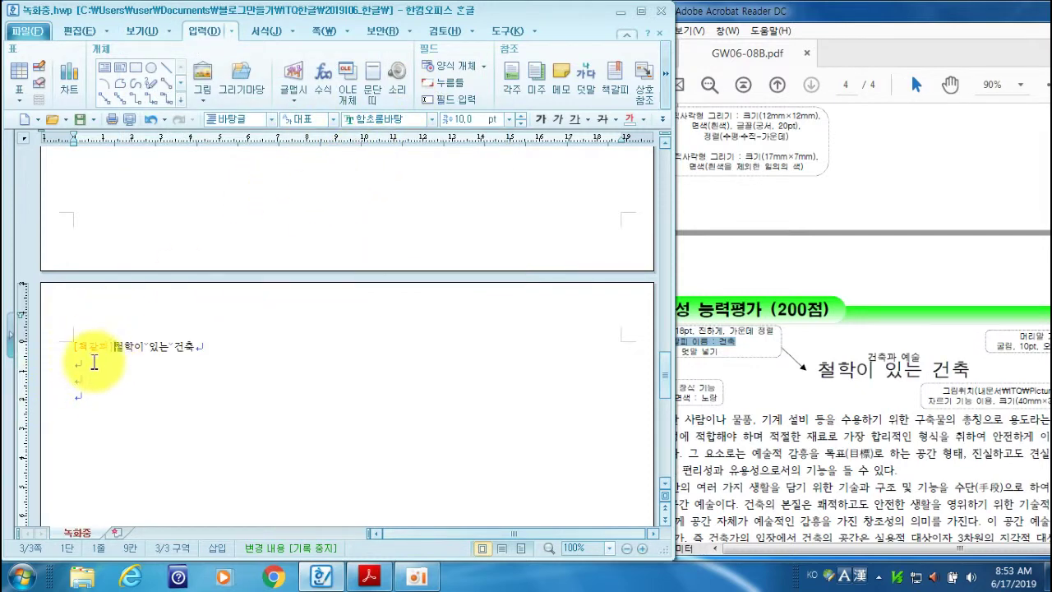
click(172, 35)
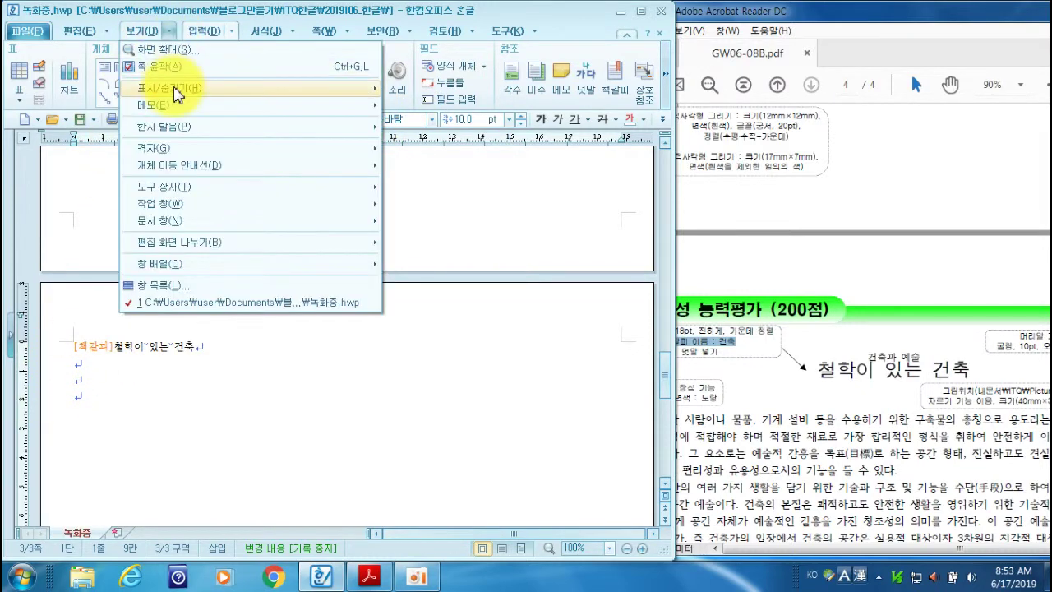
mouse_move(353, 88)
click(396, 92)
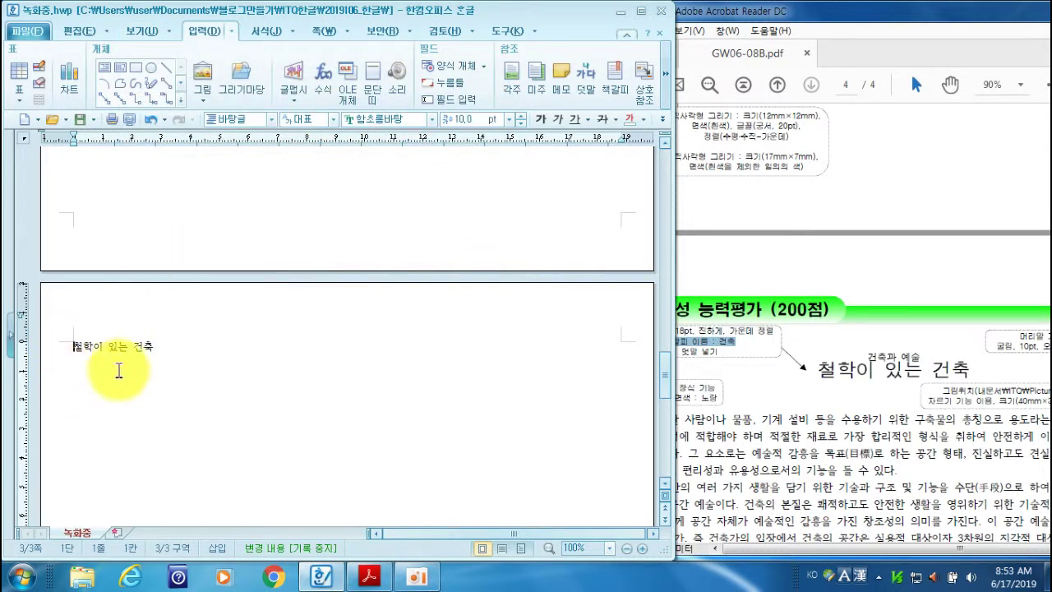
Add a hyperlink to the logo picture in item 4 that targets the "건축" bookmark in the current document
scroll(250, 372, up, 10)
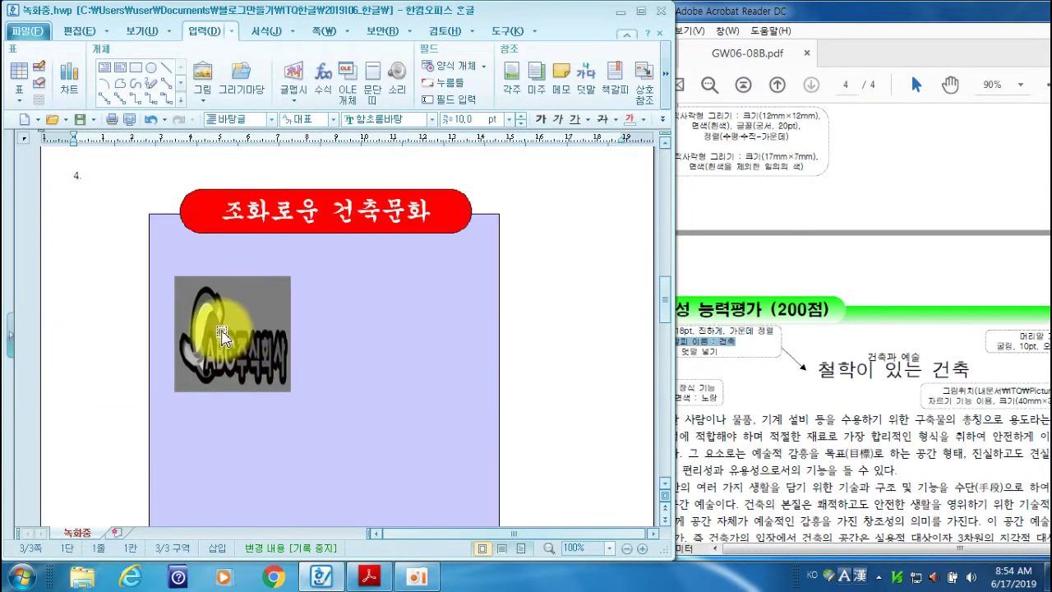
click(225, 335)
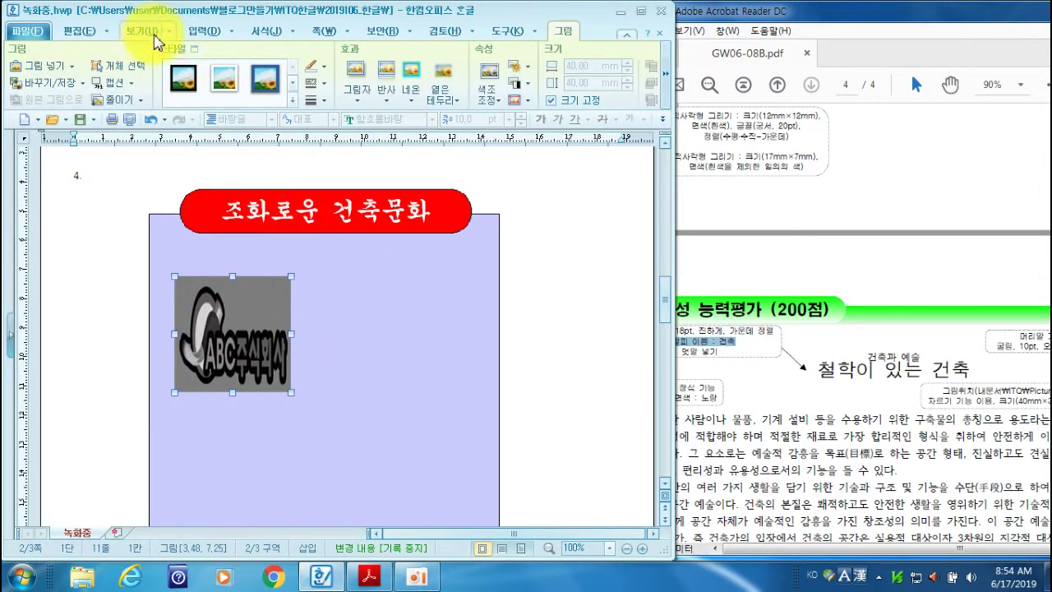
click(201, 33)
click(663, 78)
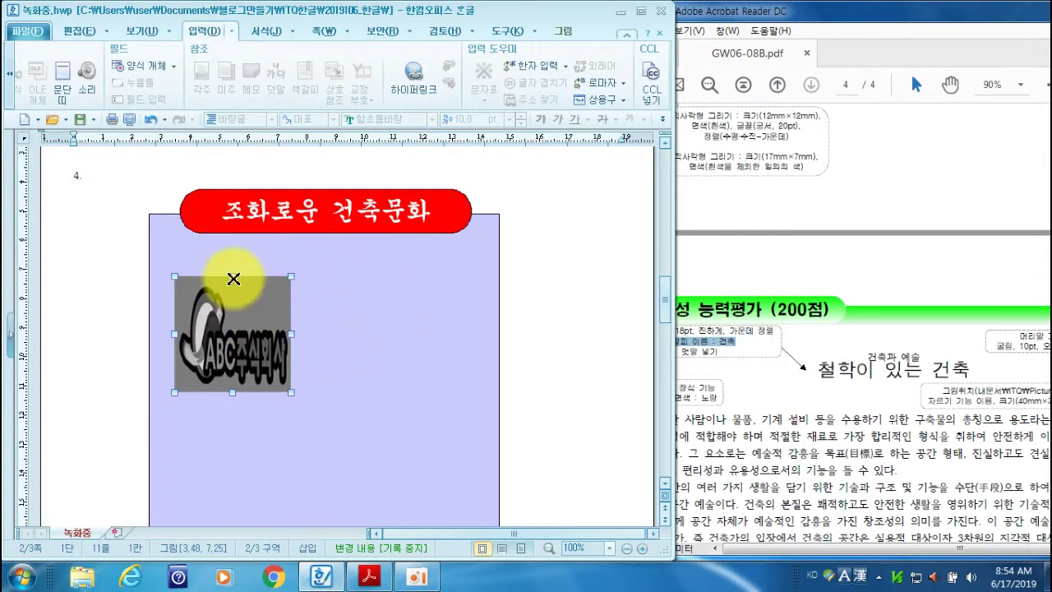
click(415, 93)
drag(352, 128, 474, 39)
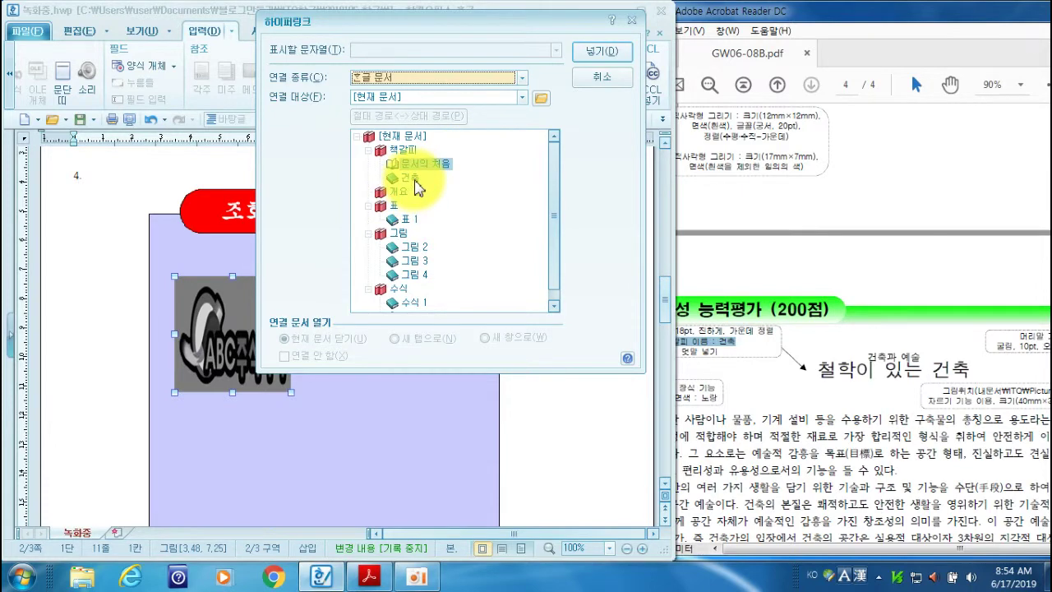
click(409, 177)
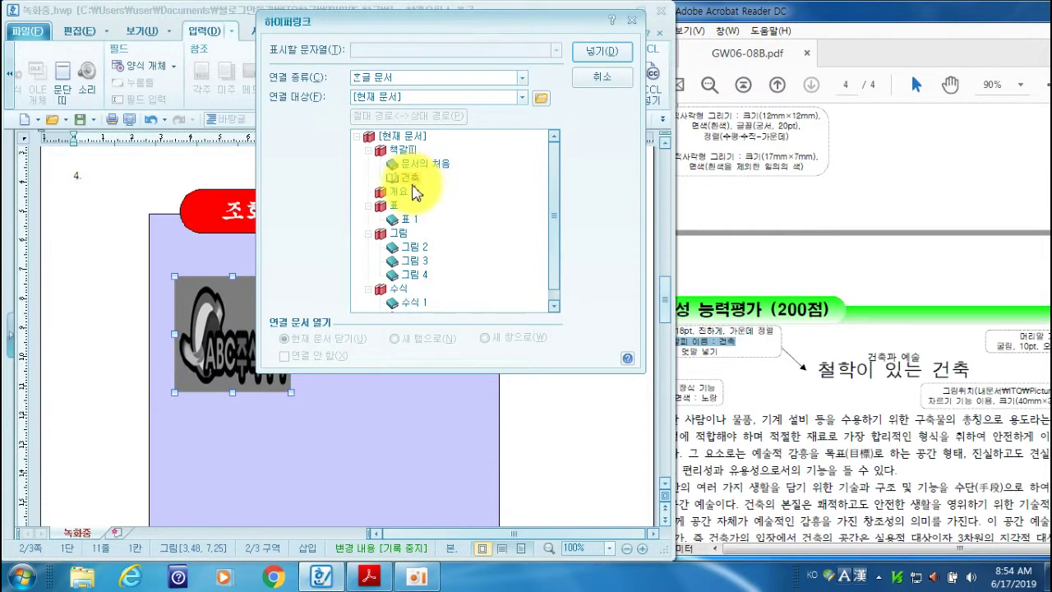
click(603, 50)
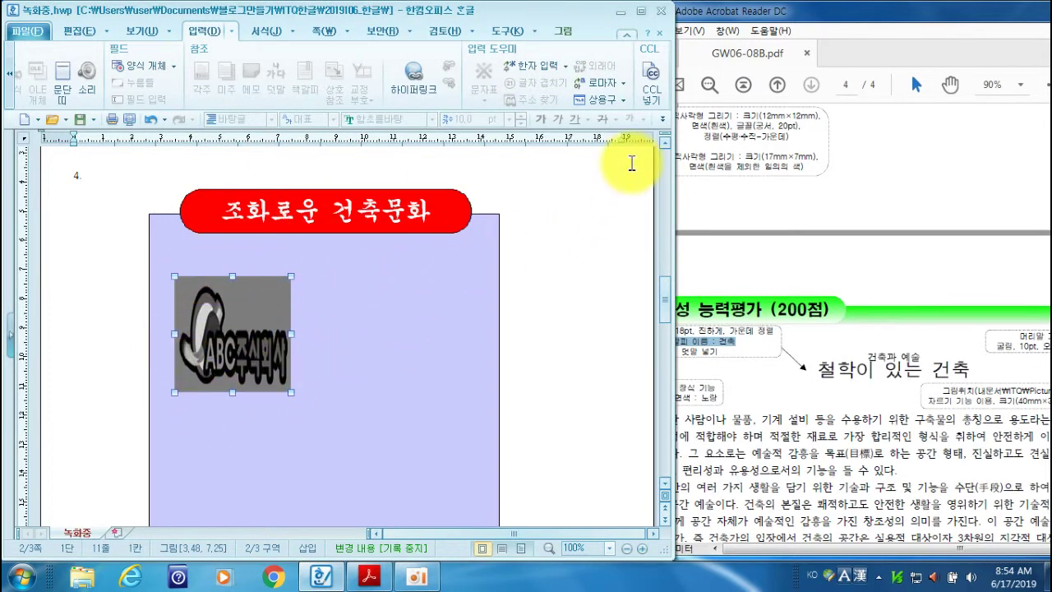
Check the item 4 drawing in GW06-08B.pdf and start a WordArt (글맵시) in Hangul with the text "건축대전"
click(953, 337)
scroll(949, 329, up, 10)
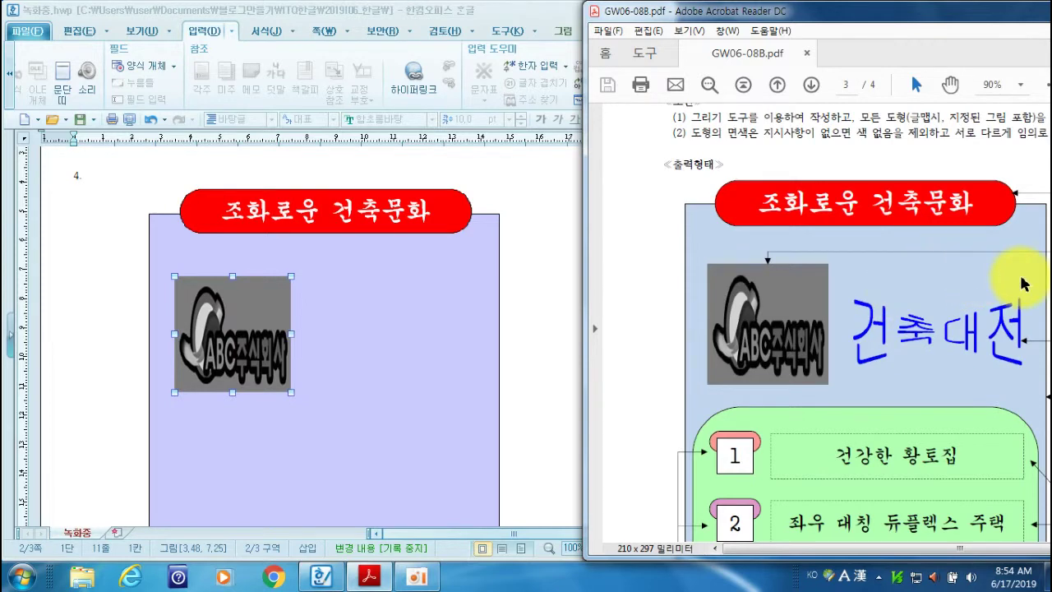
click(234, 13)
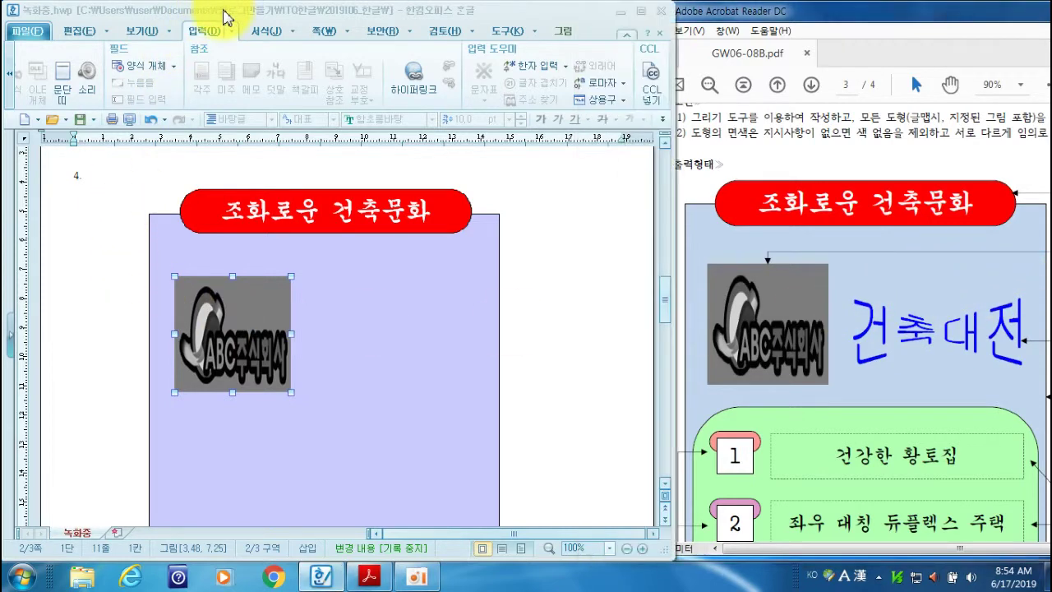
click(10, 82)
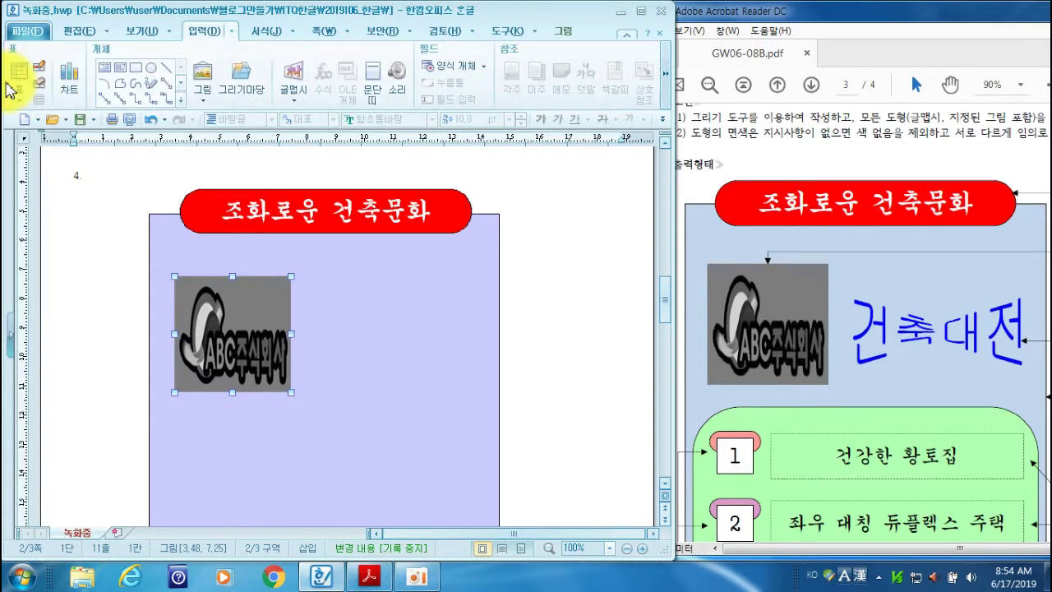
click(291, 94)
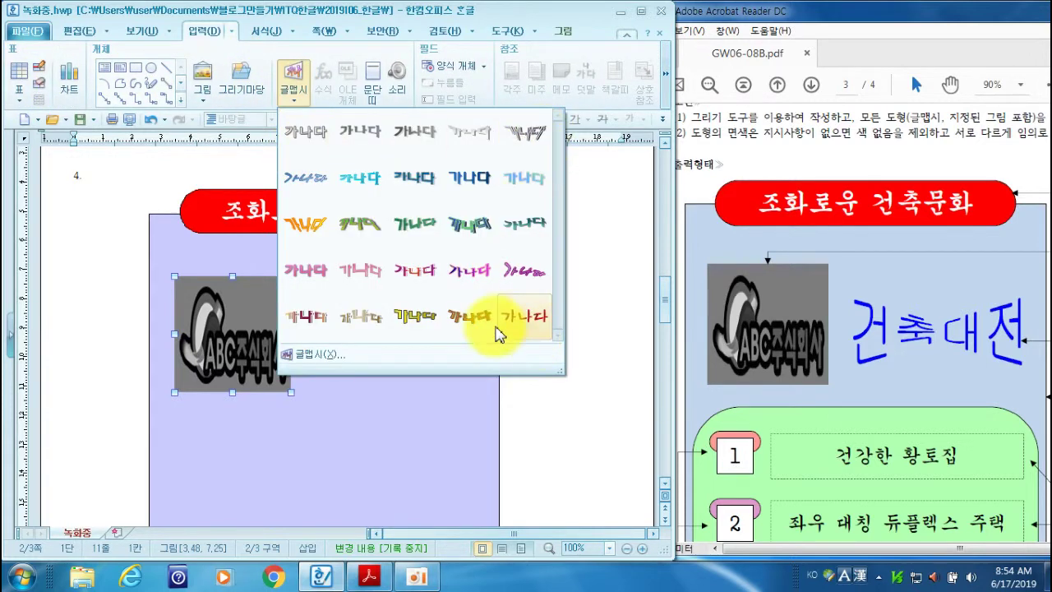
click(315, 362)
drag(235, 187, 296, 107)
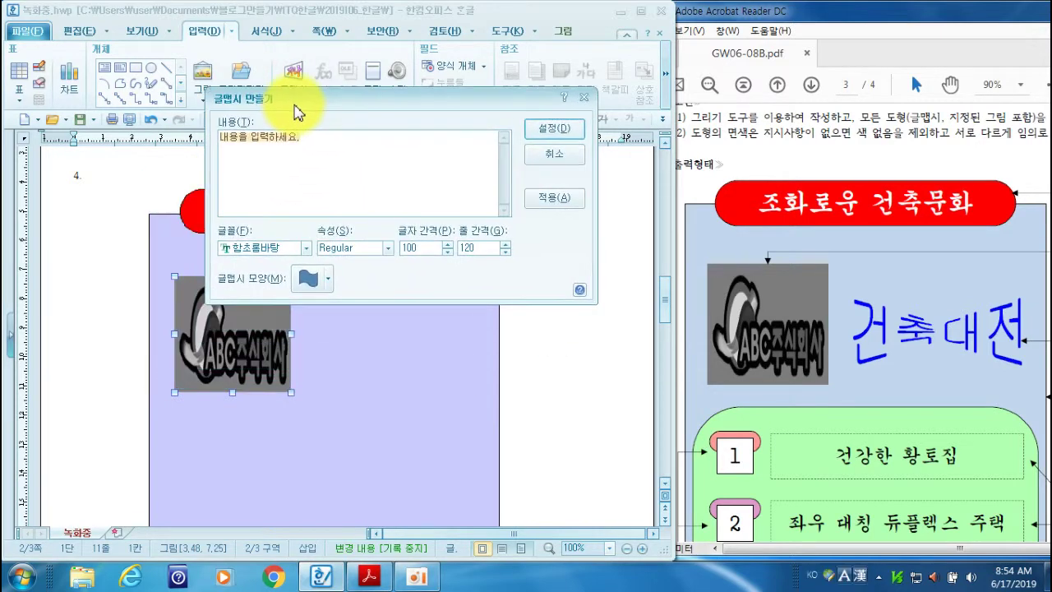
click(357, 187)
text(건)
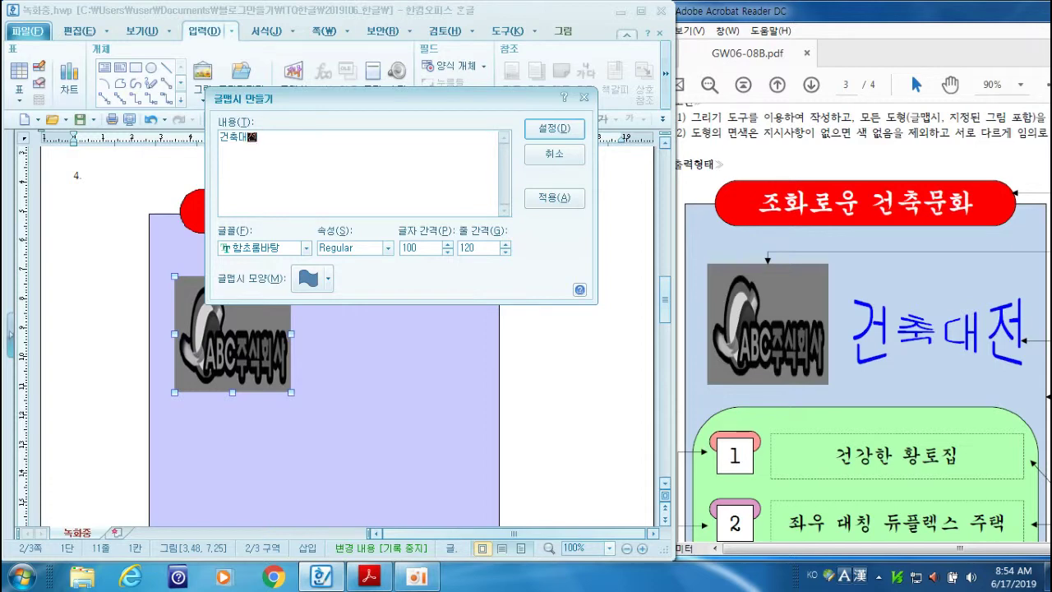
text(축대전)
Give the WordArt the shape pinched in the middle and the 굴림 font, and insert it
click(327, 280)
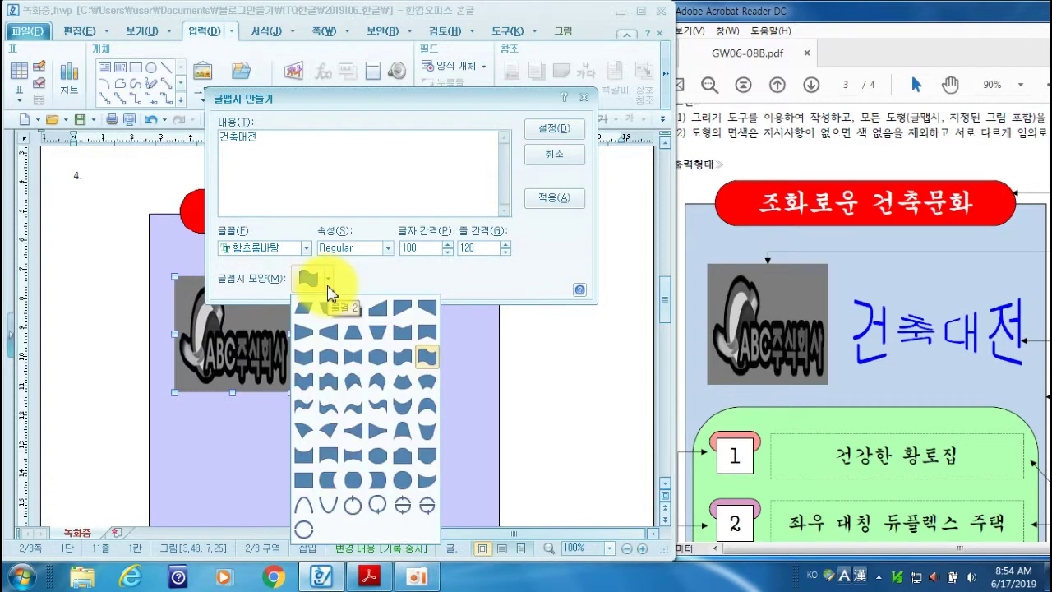
click(351, 360)
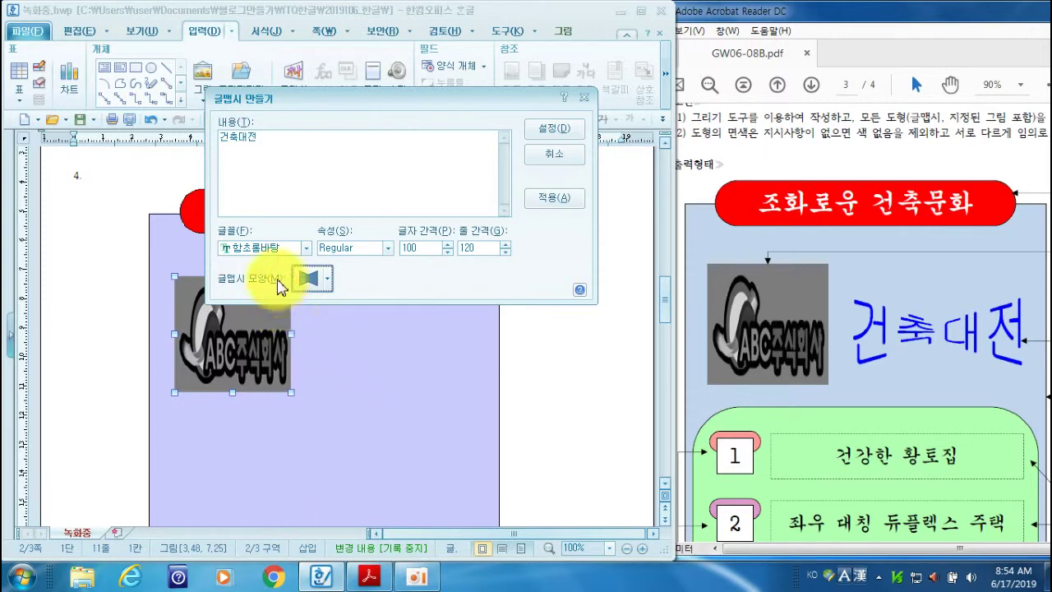
click(274, 249)
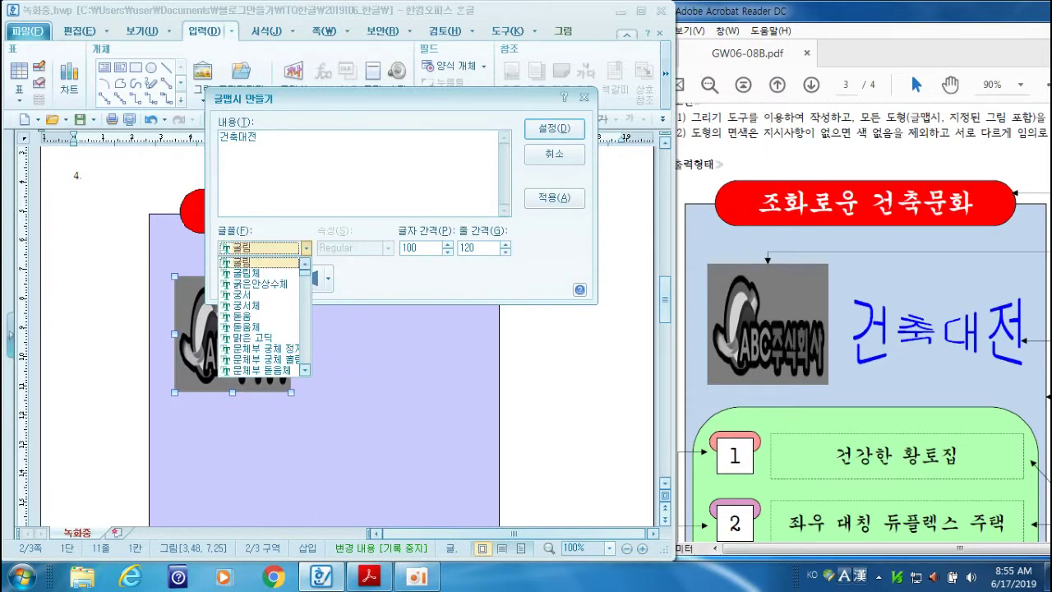
click(275, 249)
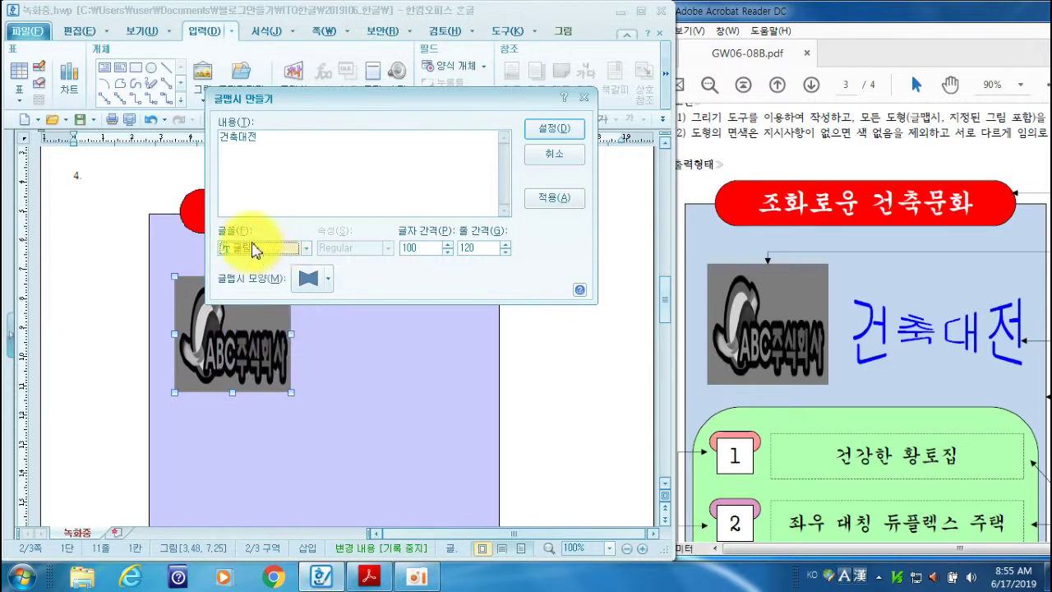
click(555, 132)
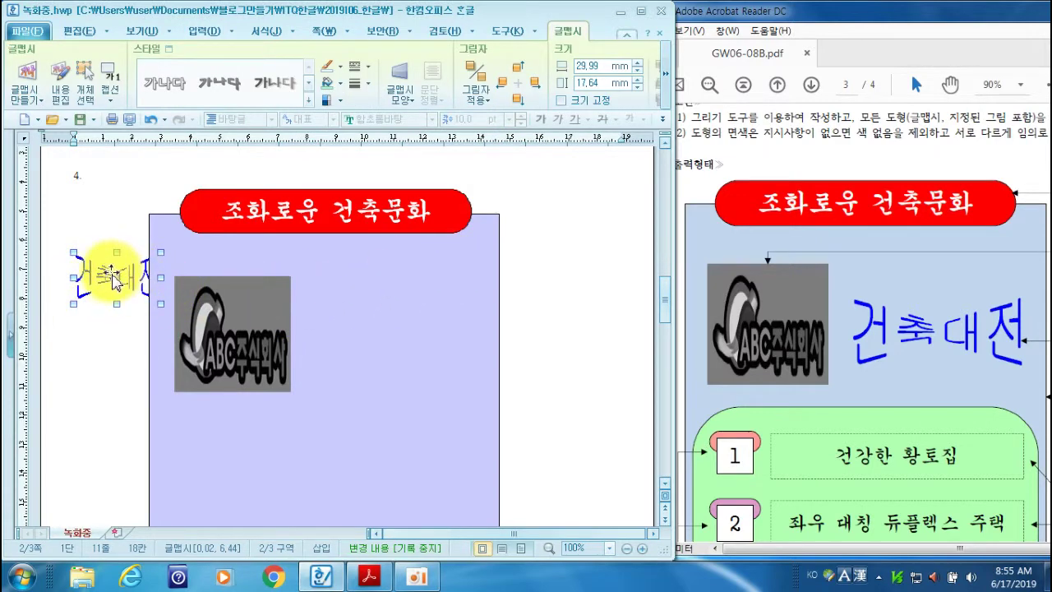
Set the "건축대전" WordArt's width to 60 mm and height to 25 mm with the size locked, placed in front of the text (글 앞으로)
drag(123, 277, 146, 256)
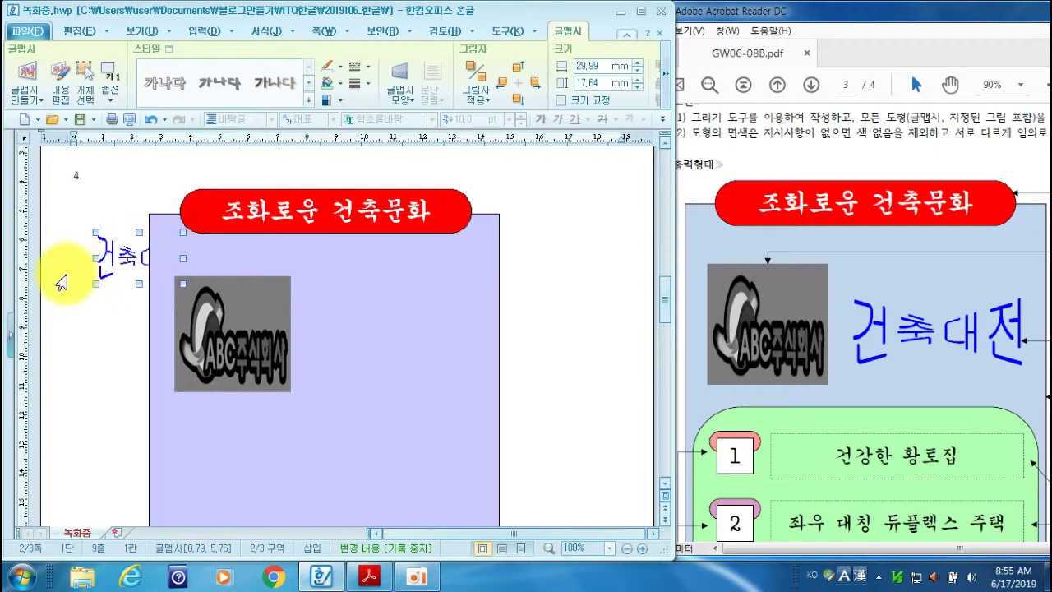
double_click(125, 261)
drag(206, 106, 295, 172)
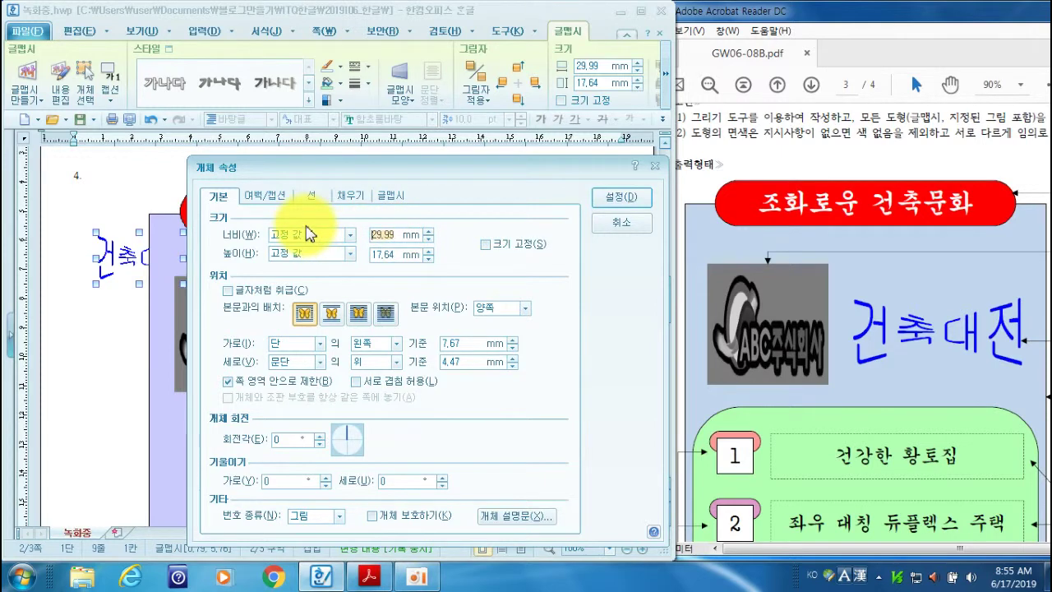
text(60)
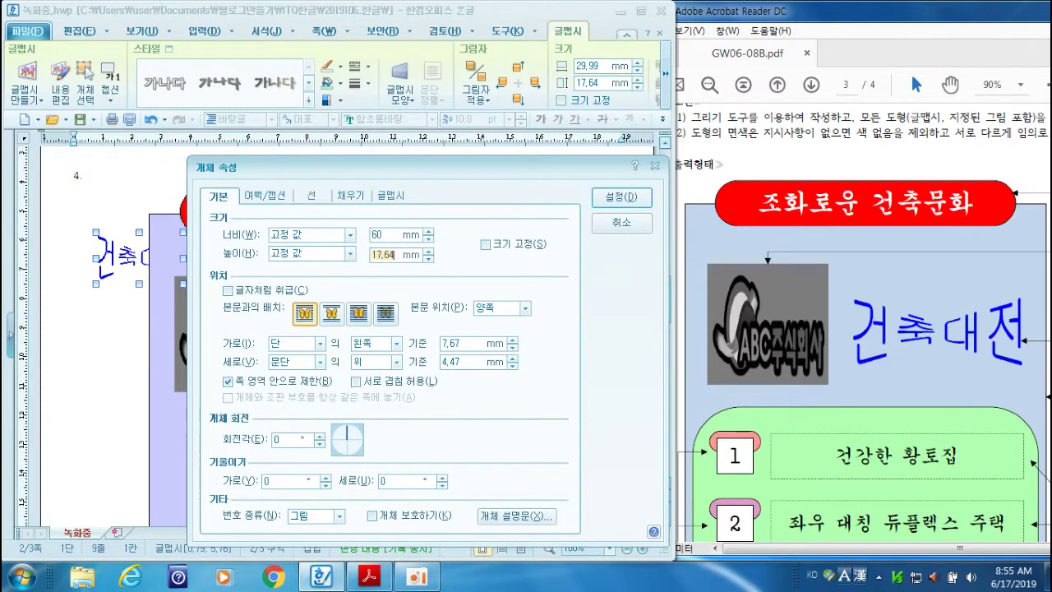
click(485, 244)
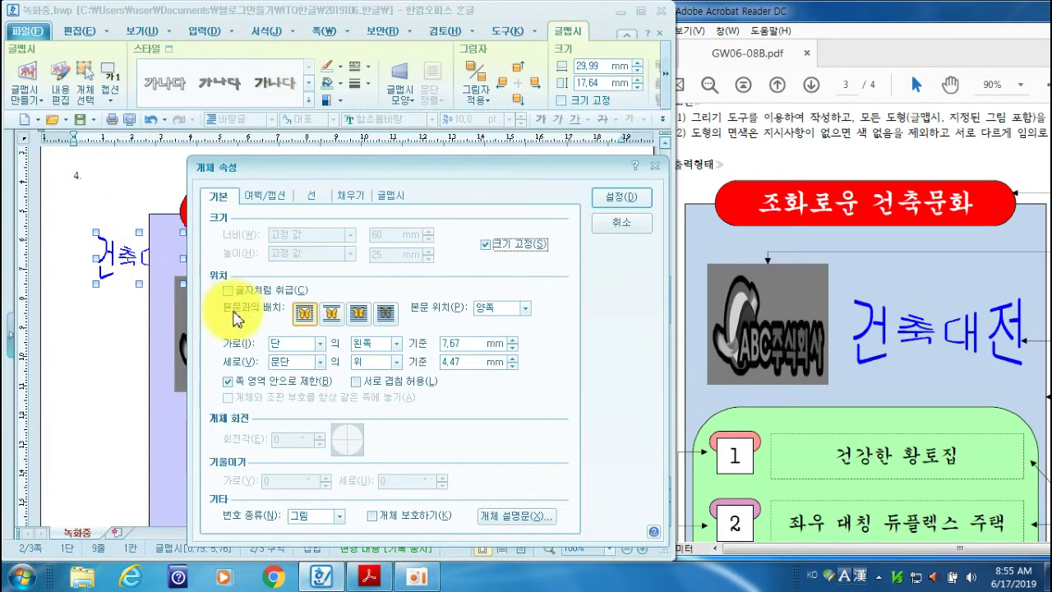
click(362, 313)
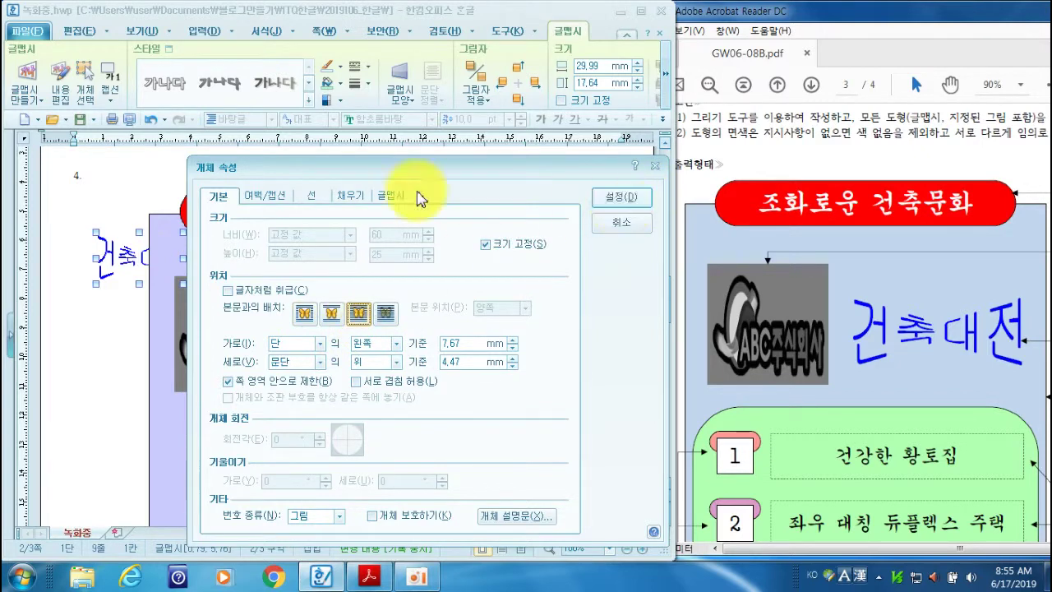
click(350, 195)
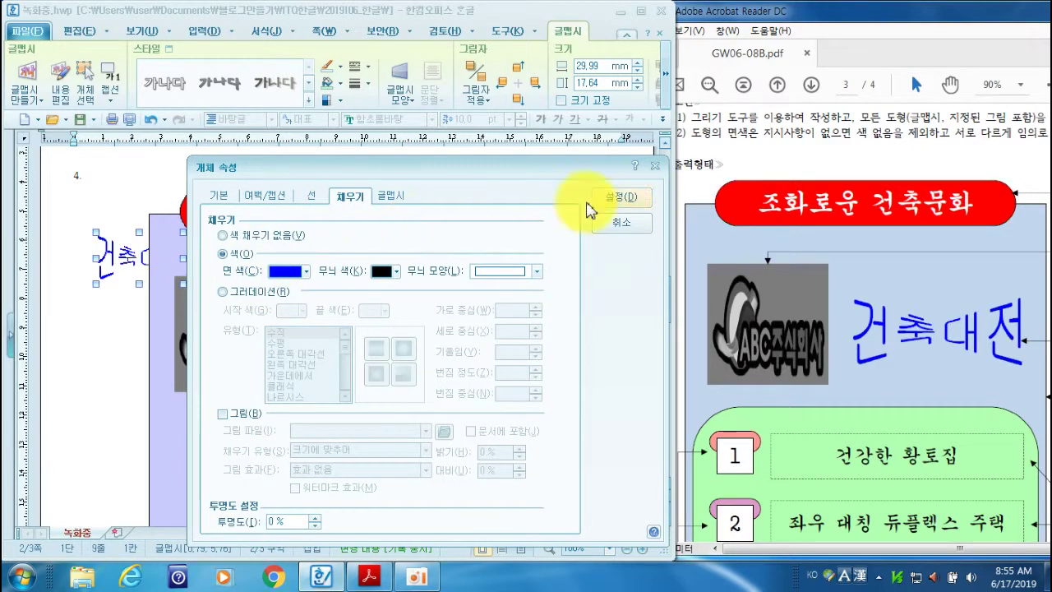
click(616, 198)
Move the "건축대전" WordArt into the background rectangle, to the right of the logo, and deselect it
drag(129, 283, 338, 335)
drag(338, 329, 338, 330)
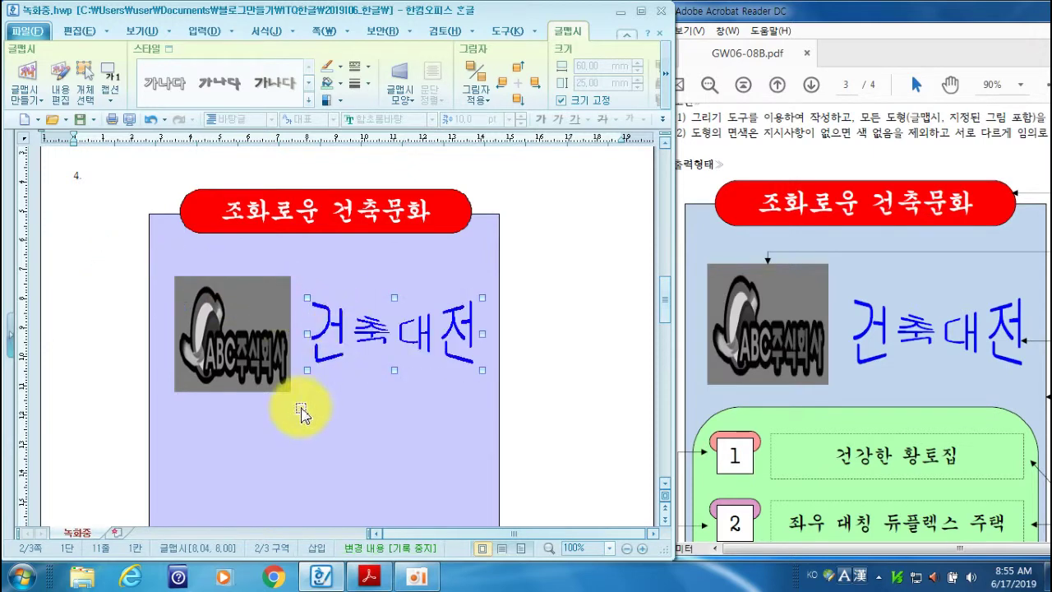
click(513, 293)
Check the lower part of the drawing in the PDF and draw a rectangle about 97 × 65 mm below the logo in Hangul
drag(665, 297, 668, 326)
scroll(930, 242, up, 3)
click(905, 201)
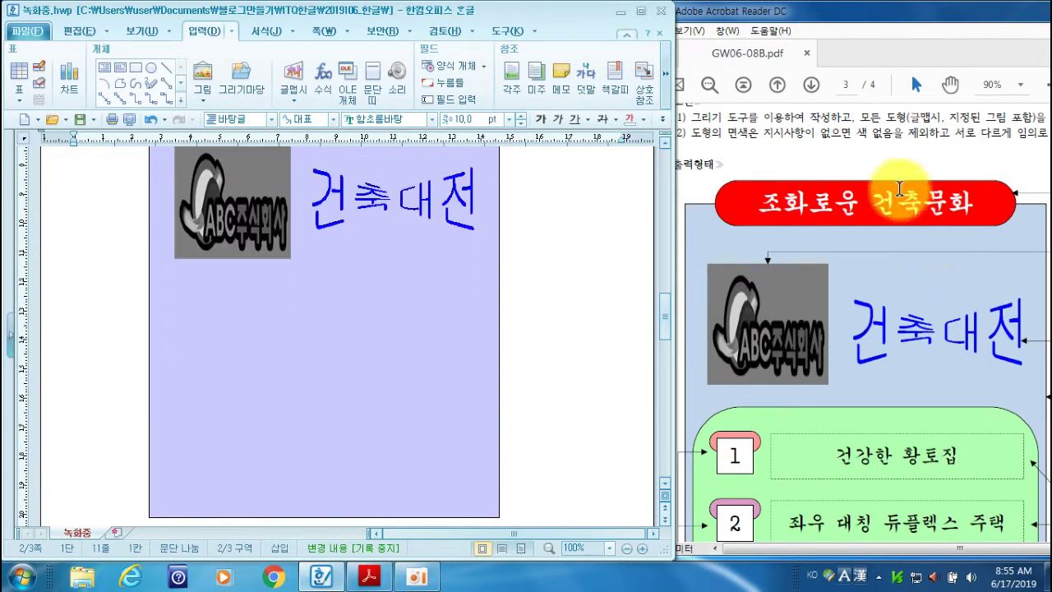
scroll(910, 208, down, 4)
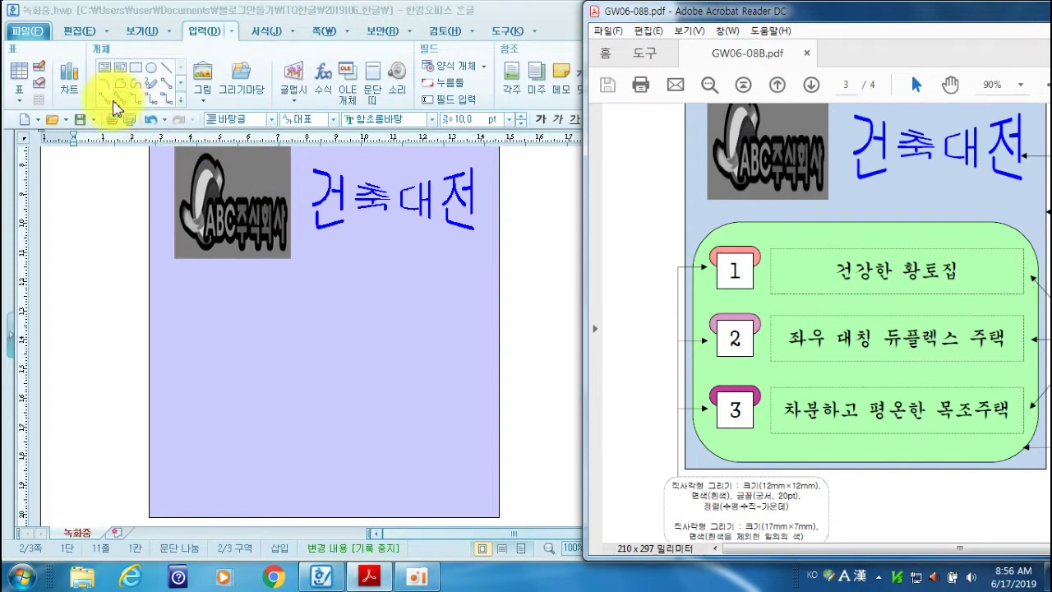
click(135, 67)
drag(176, 299, 458, 490)
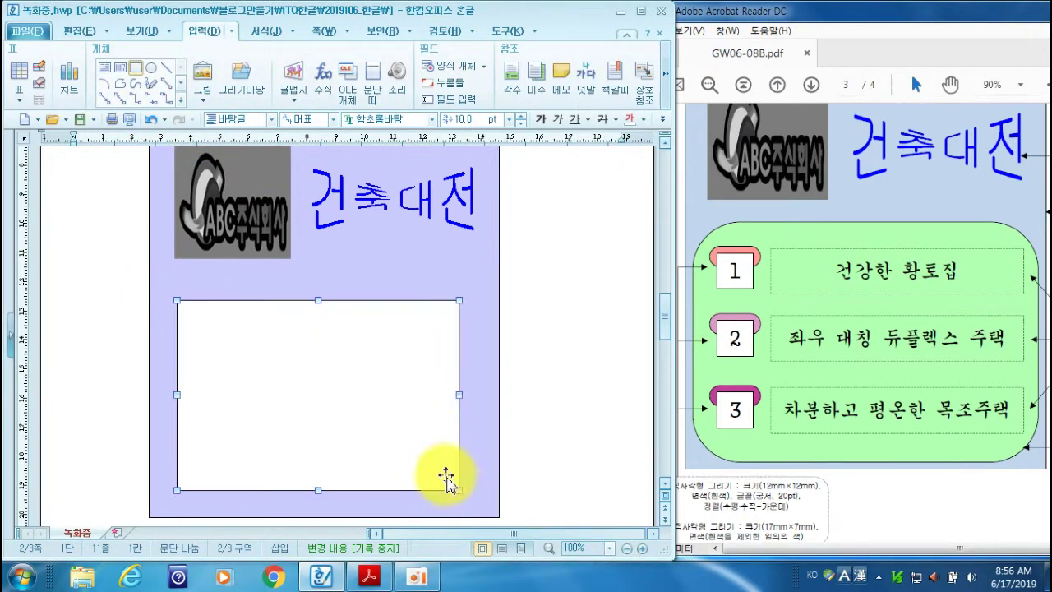
Set the newly drawn rectangle's width to 115 mm and height to 80 mm with the size locked
double_click(366, 306)
click(129, 125)
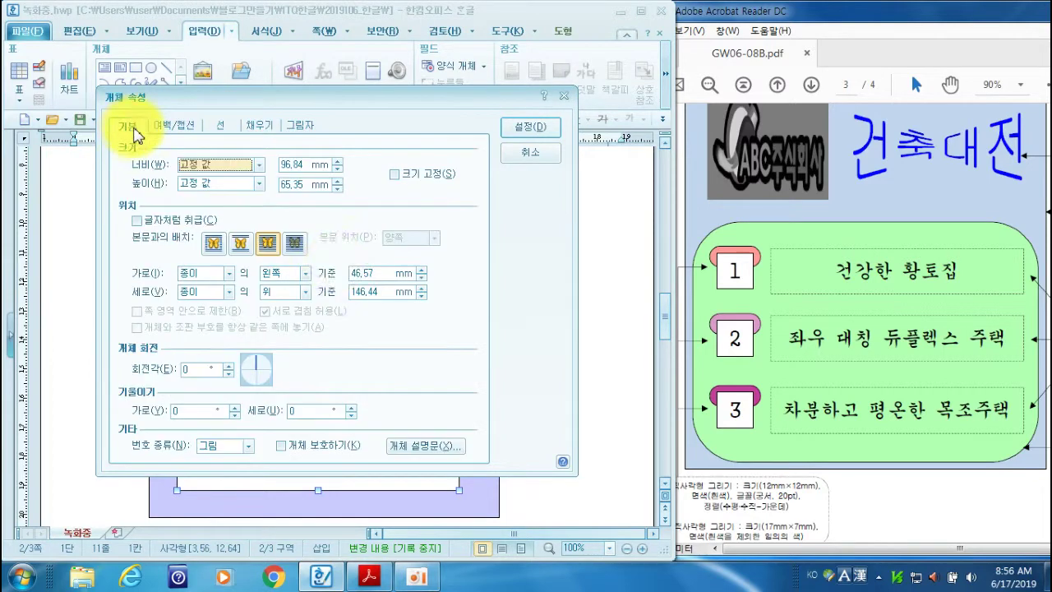
click(262, 165)
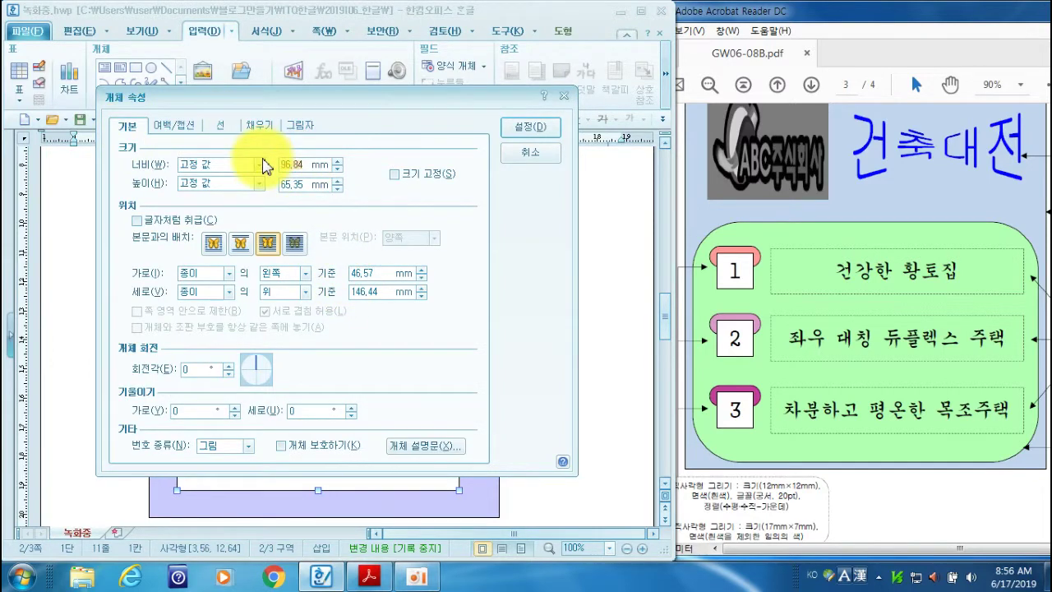
text(115)
key(Tab)
click(396, 173)
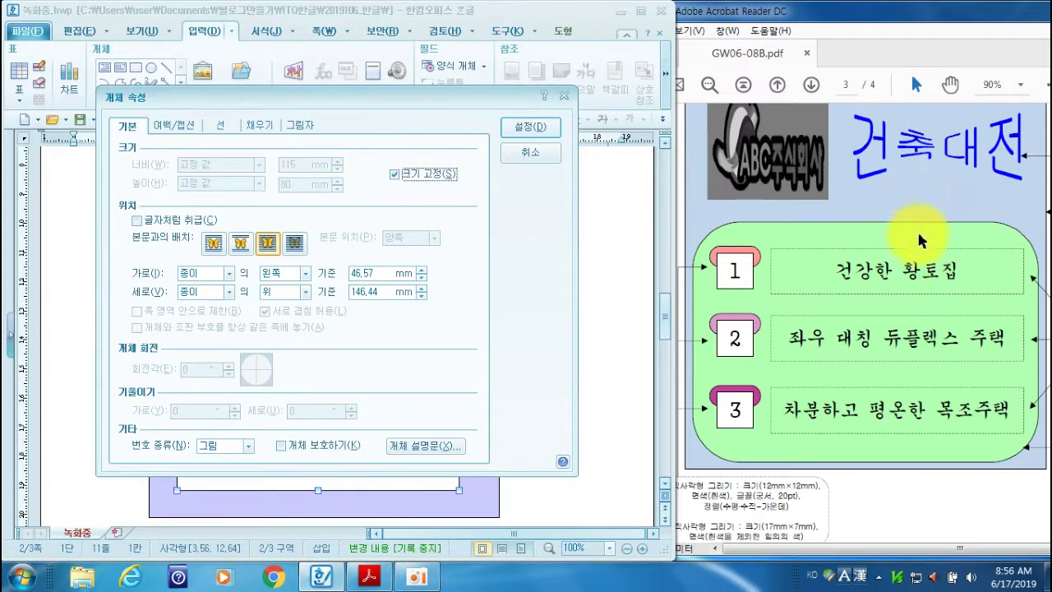
Fill the 115 × 80 mm rectangle with light green and give it rounded corners (둥근 모양)
click(259, 125)
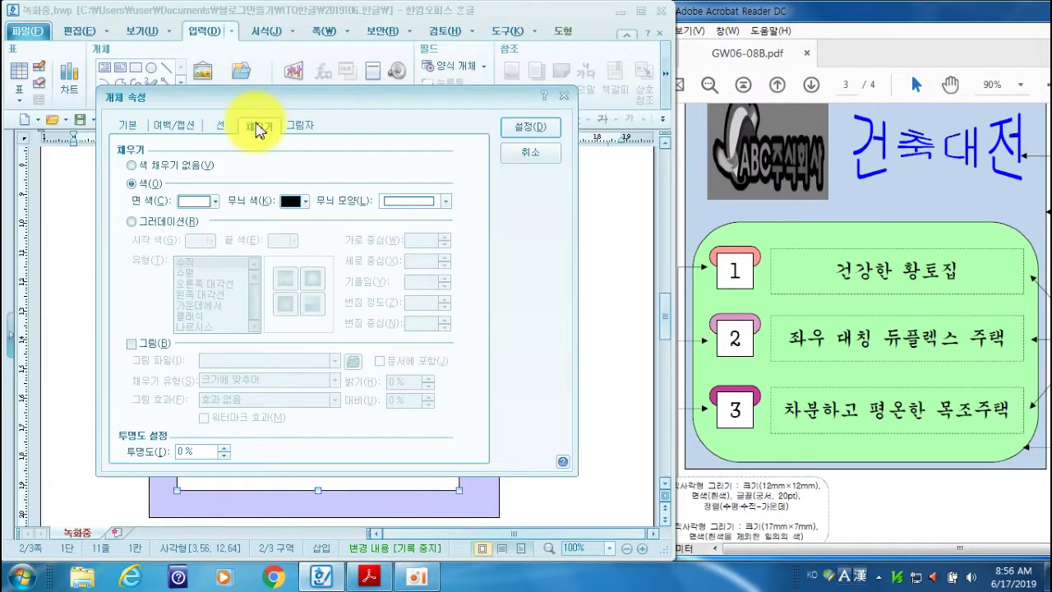
click(202, 203)
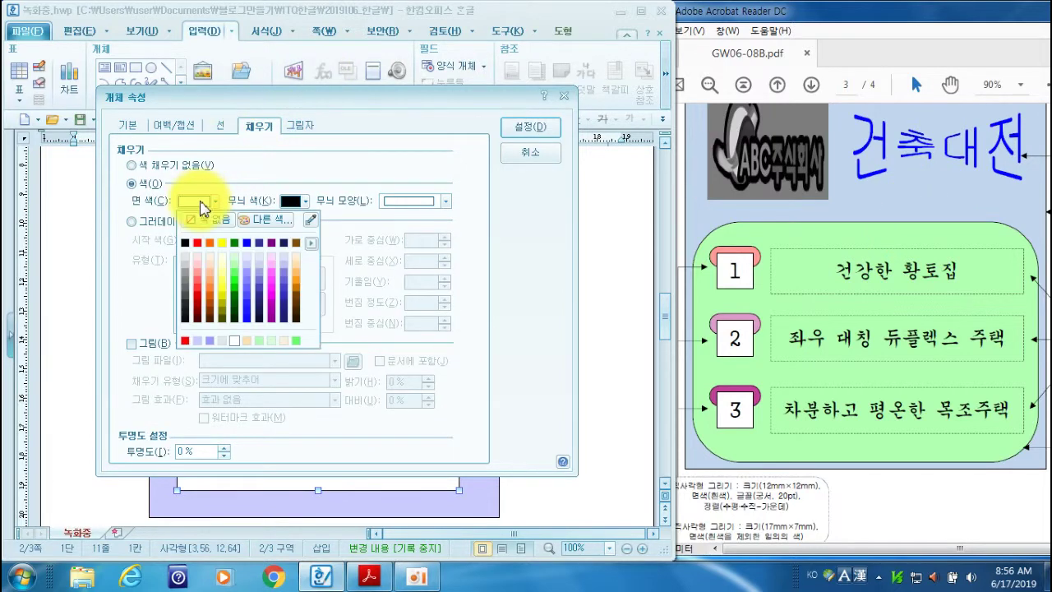
click(235, 255)
click(536, 132)
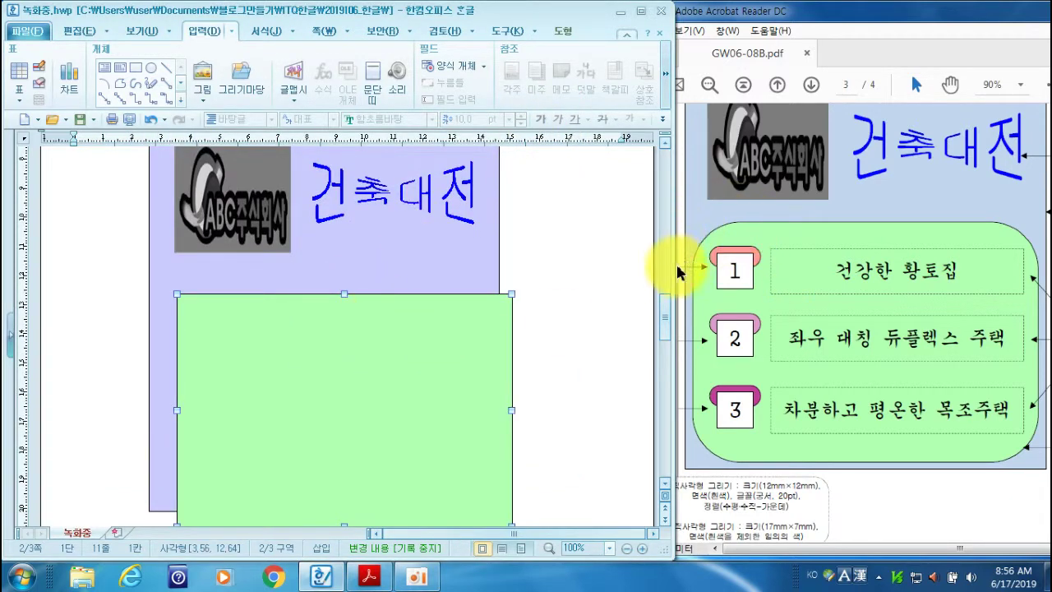
double_click(437, 333)
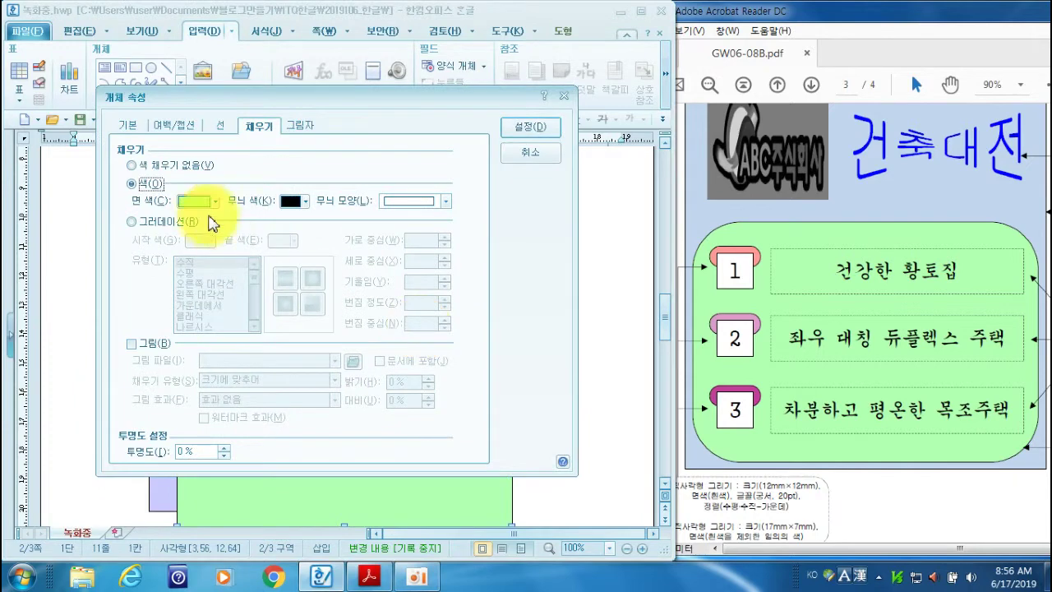
click(215, 127)
click(201, 298)
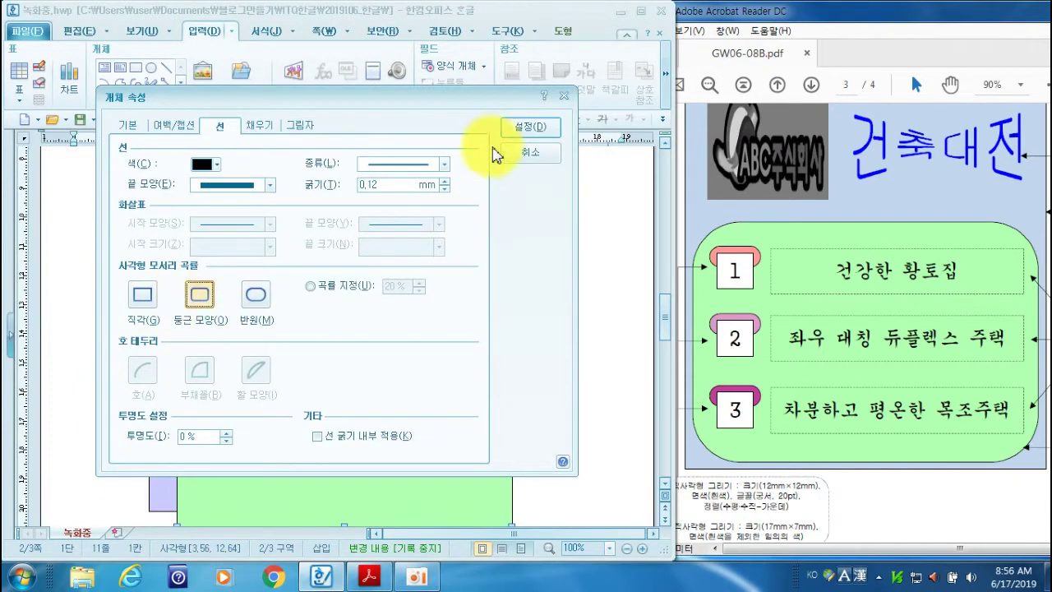
click(523, 131)
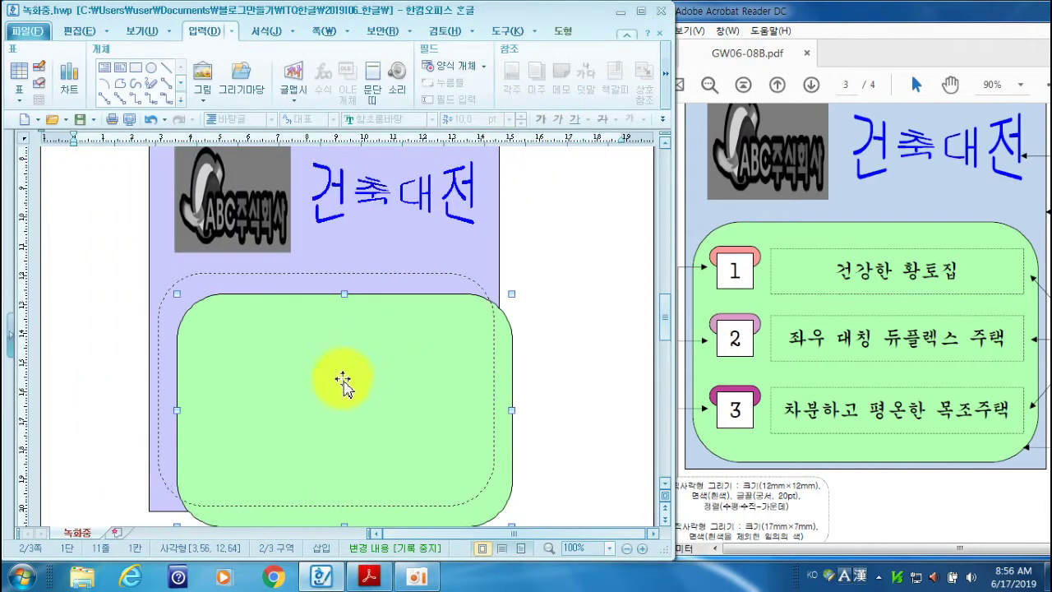
Move the green rounded rectangle inside the lavender background, centred below the logo and WordArt
drag(343, 380, 344, 376)
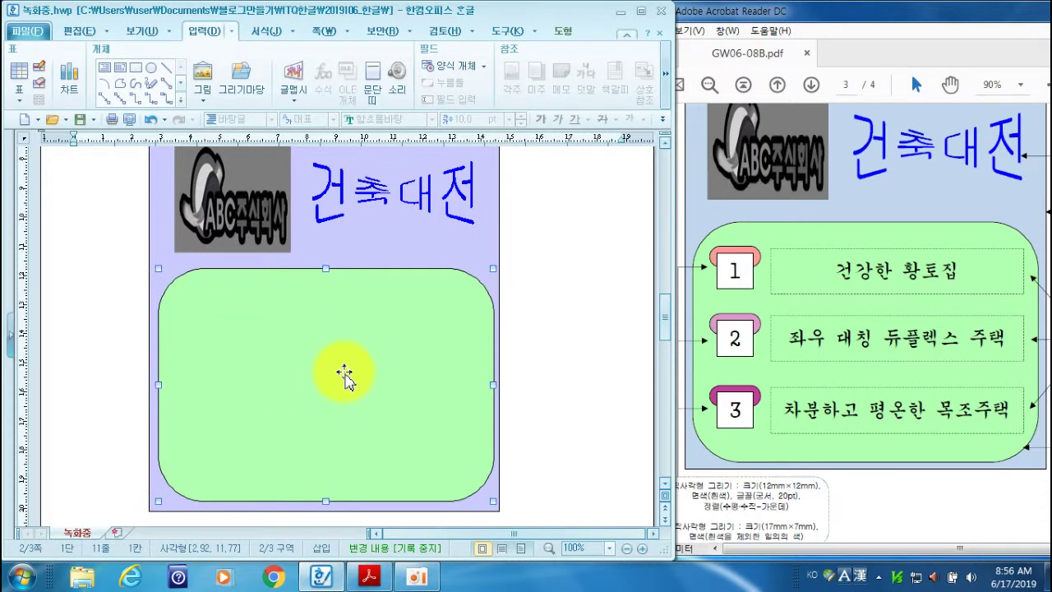
key(Down)
key(Down)
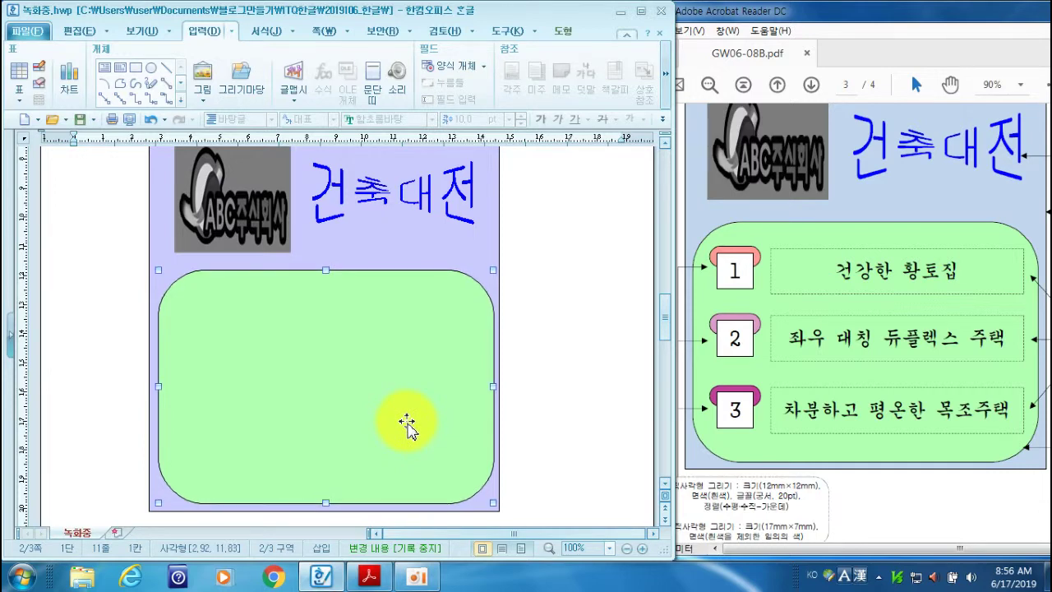
key(Left)
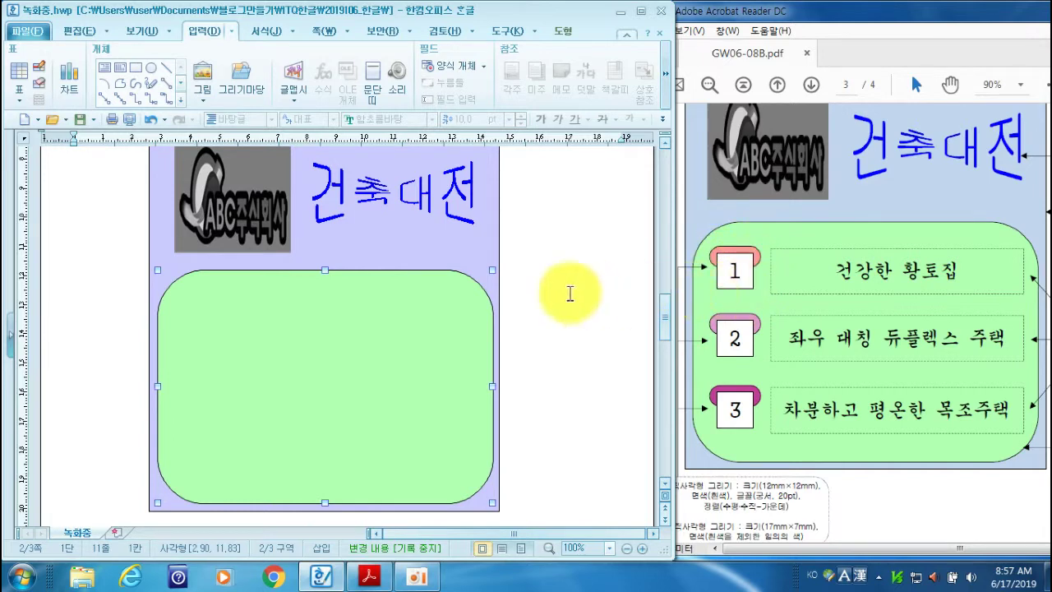
Draw a small rectangle near the green shape's upper-left corner and set it to 17 × 7 mm with the size locked
click(135, 68)
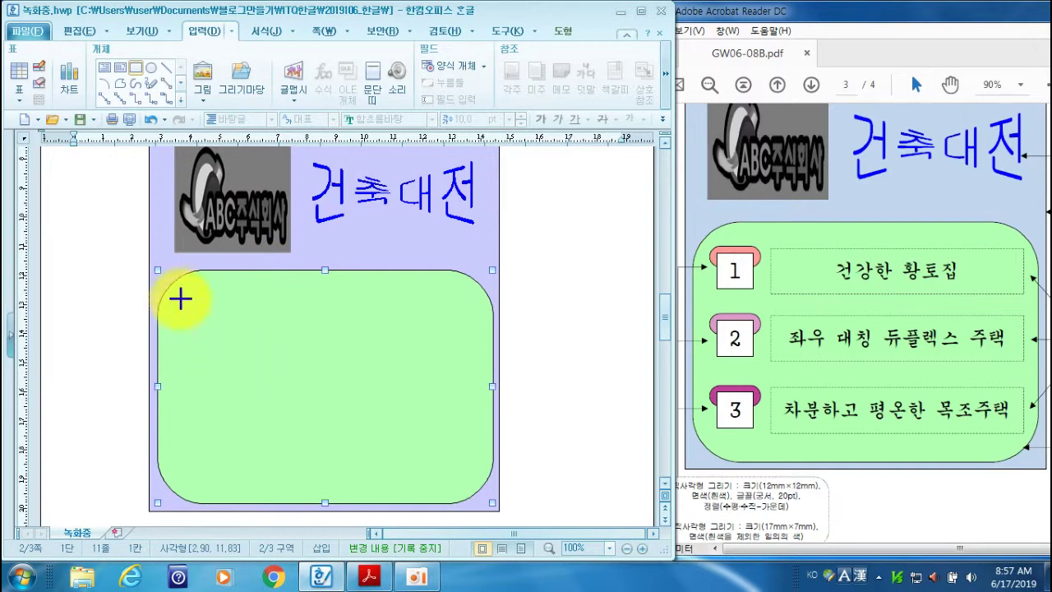
drag(231, 316, 233, 317)
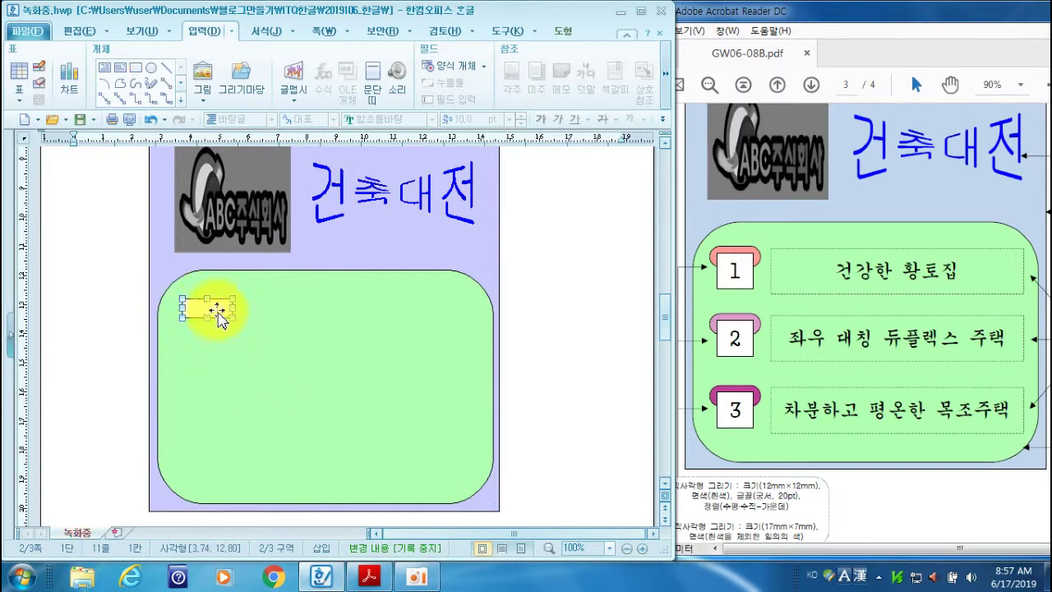
double_click(219, 319)
click(127, 125)
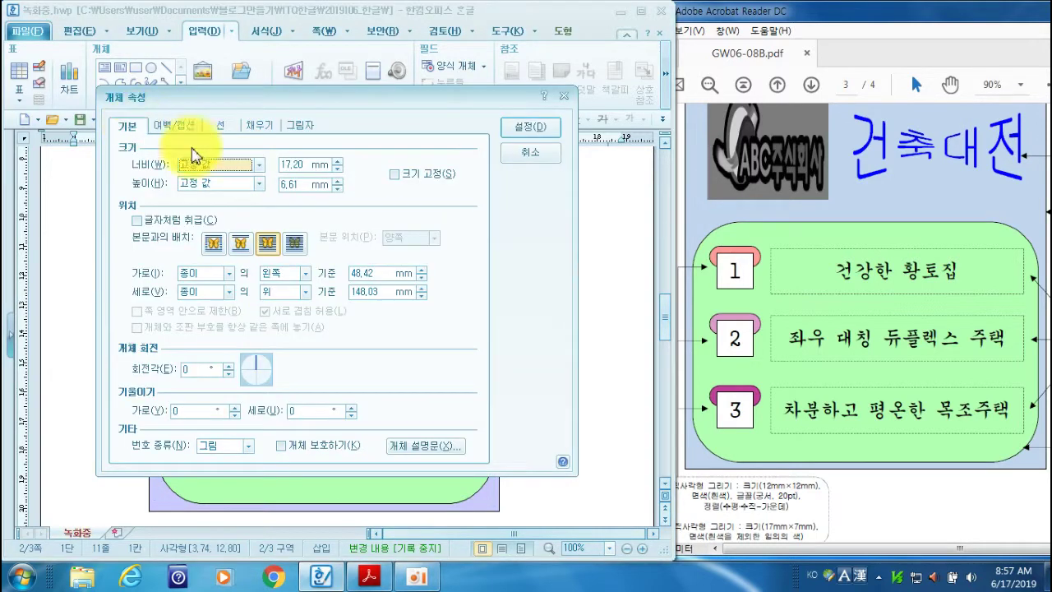
drag(303, 164, 230, 161)
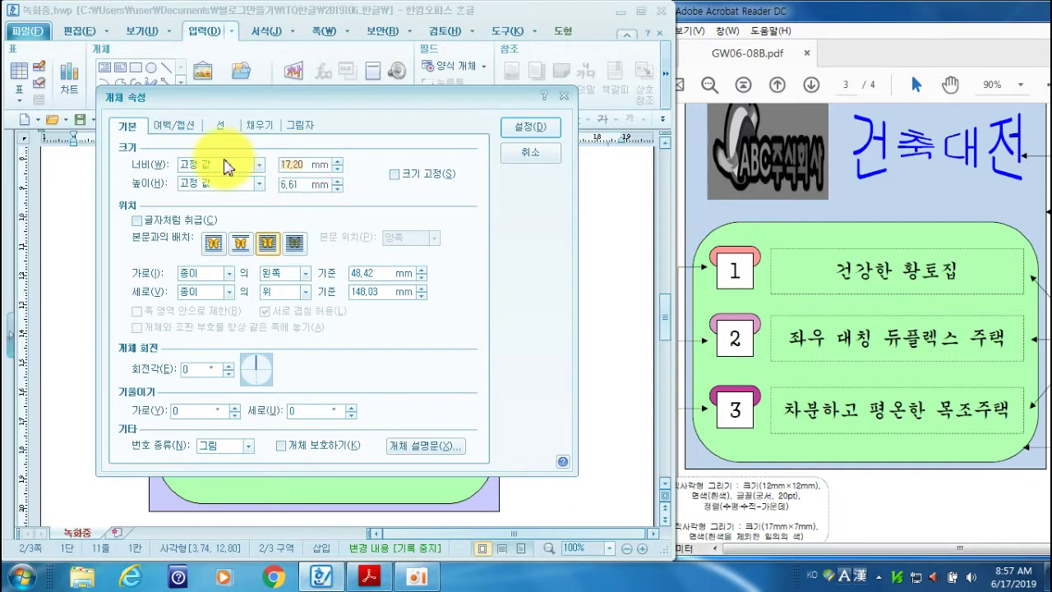
text(17)
key(Tab)
key(Tab)
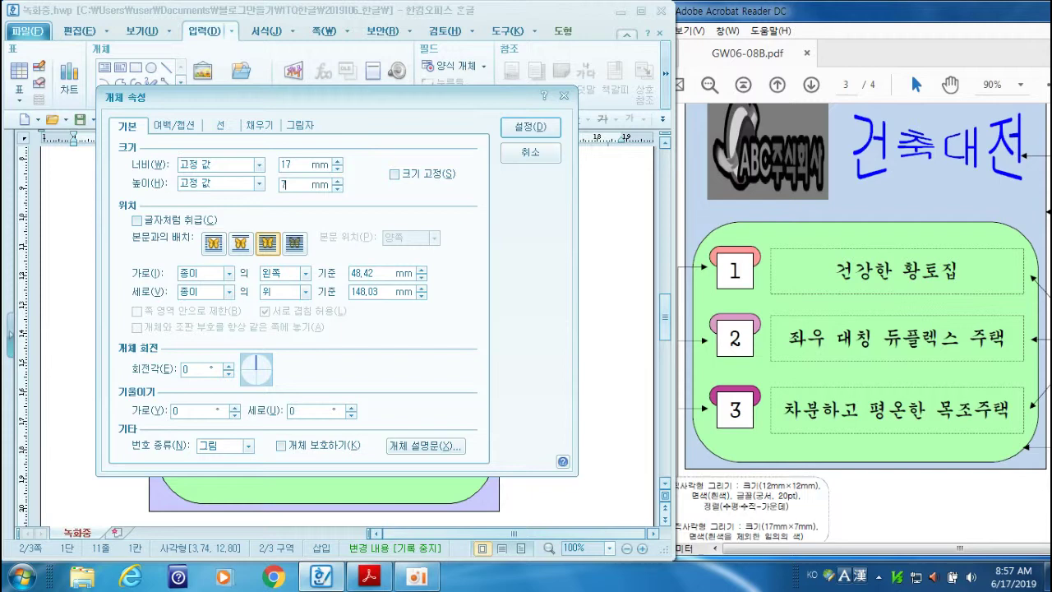
click(395, 174)
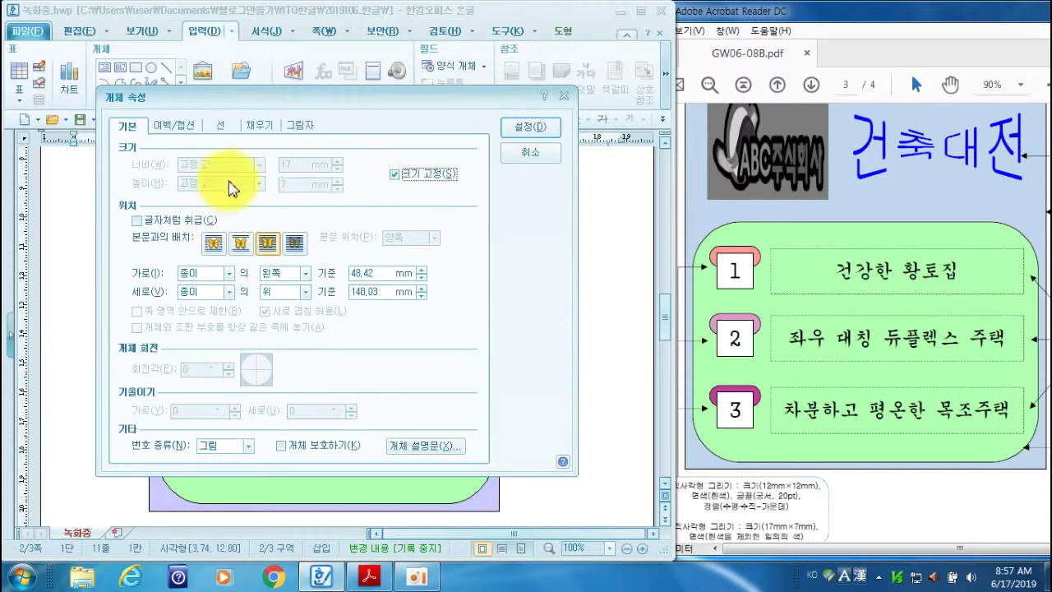
Fill the 17 × 7 mm rectangle with light pink
click(259, 127)
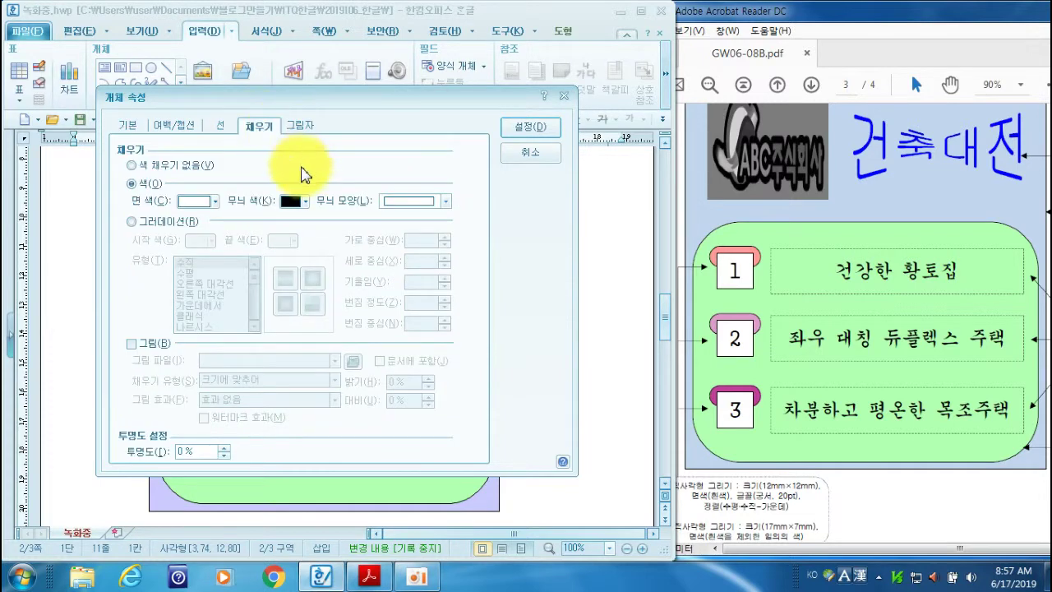
click(191, 200)
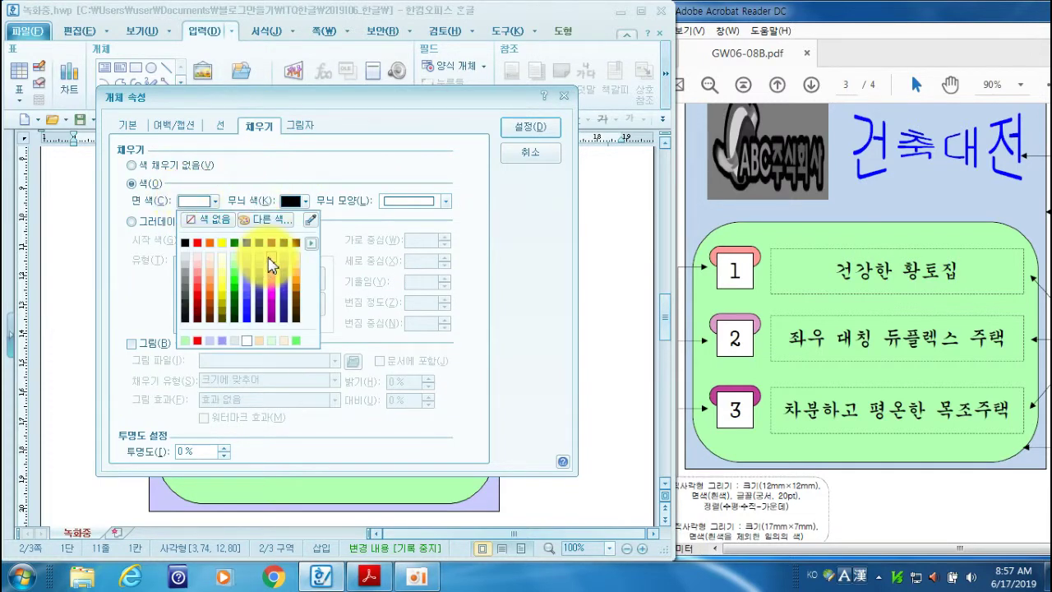
click(198, 267)
click(530, 132)
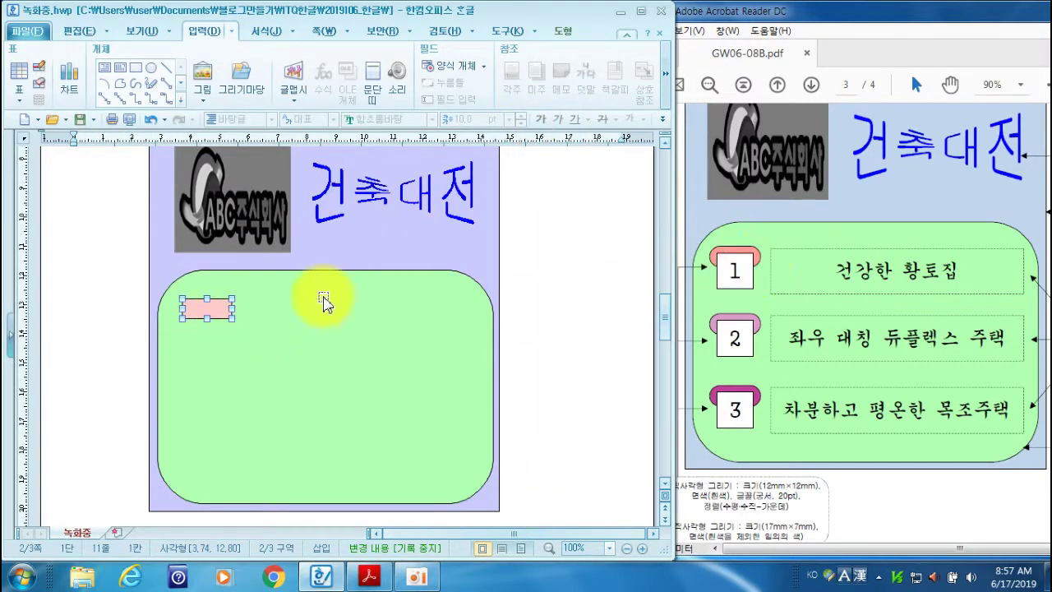
Give the pink rectangle half-round ends (반원) and shift it slightly toward the green shape's upper-left corner
double_click(207, 308)
click(219, 125)
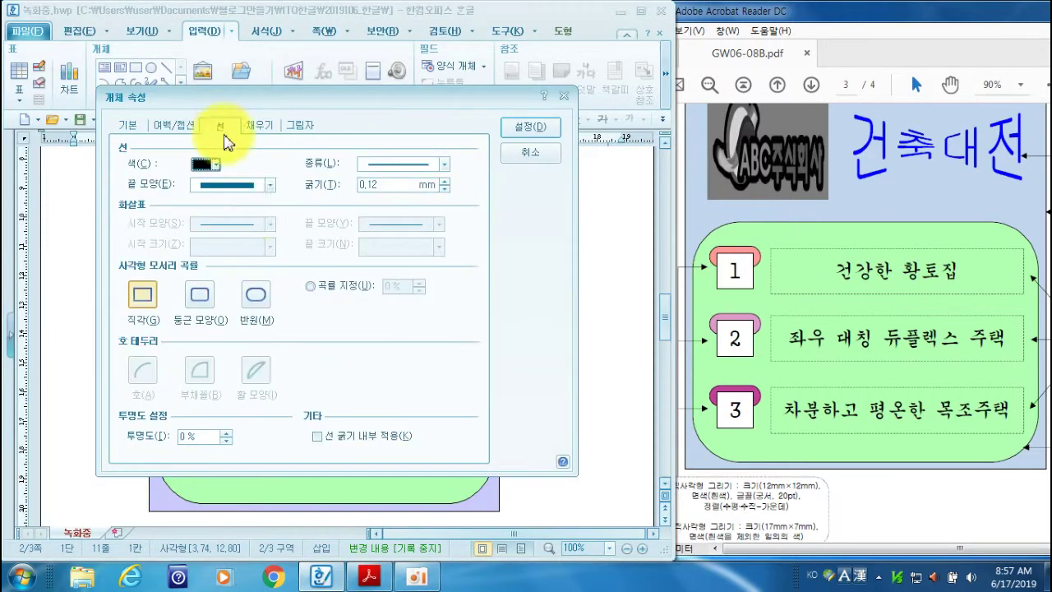
click(256, 294)
click(530, 132)
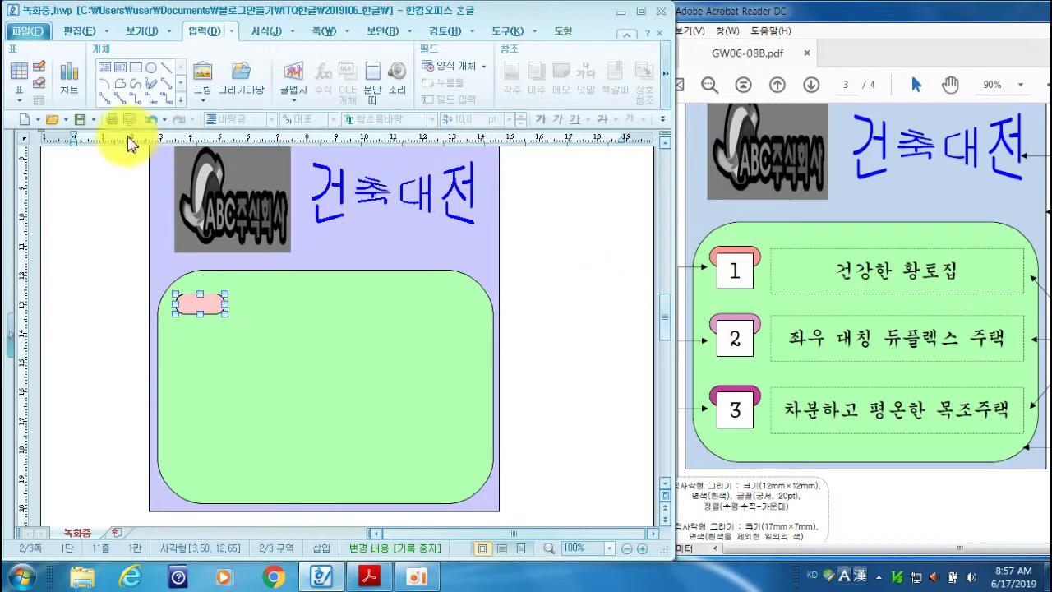
Draw a box about 11 × 12 mm overlapping the pink shape and set it to 12 × 12 mm with the size locked
click(135, 67)
drag(181, 302, 211, 333)
double_click(211, 333)
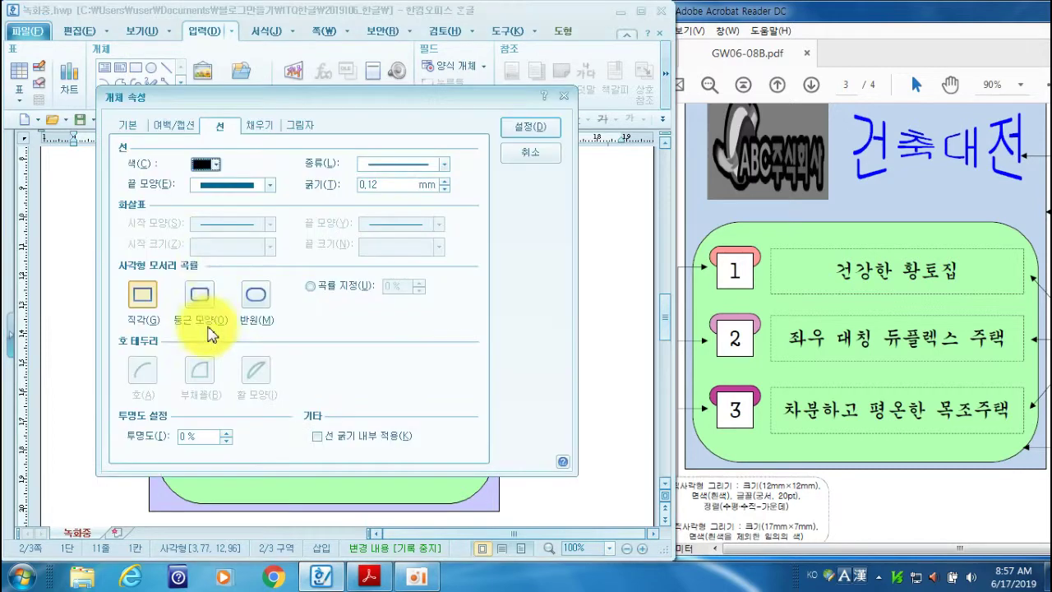
click(136, 128)
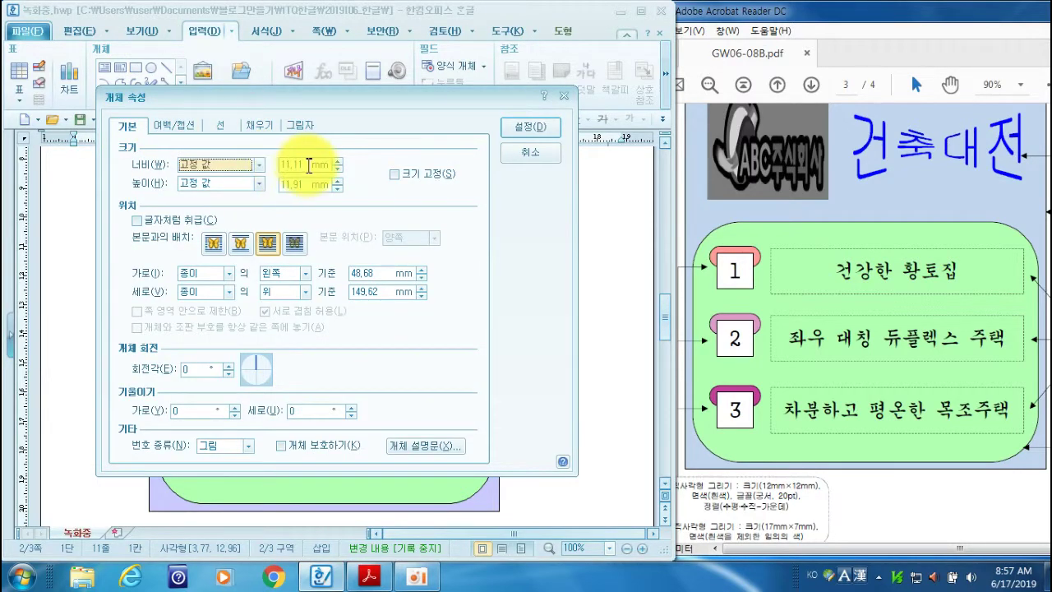
text(1)
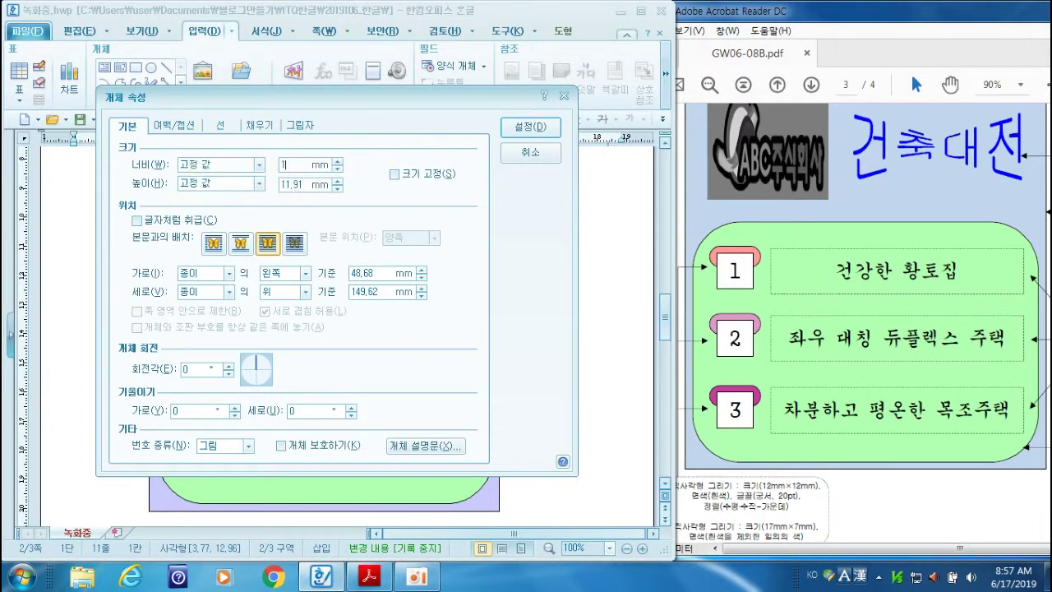
text(2)
key(Tab)
key(Tab)
click(394, 175)
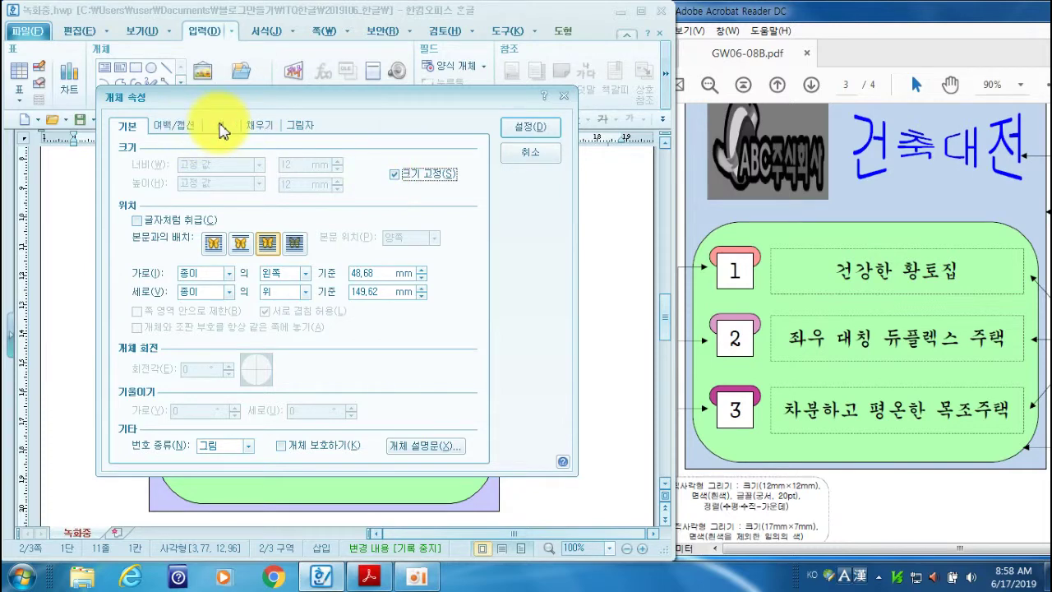
Set the 12 × 12 mm square's fill colour to white and apply it
click(261, 125)
click(197, 202)
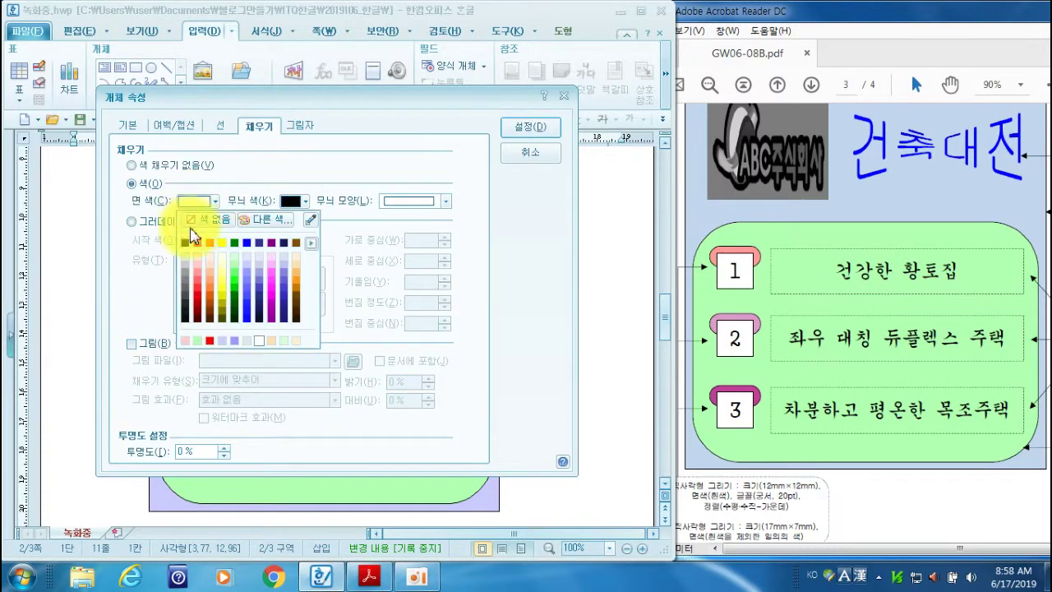
click(258, 342)
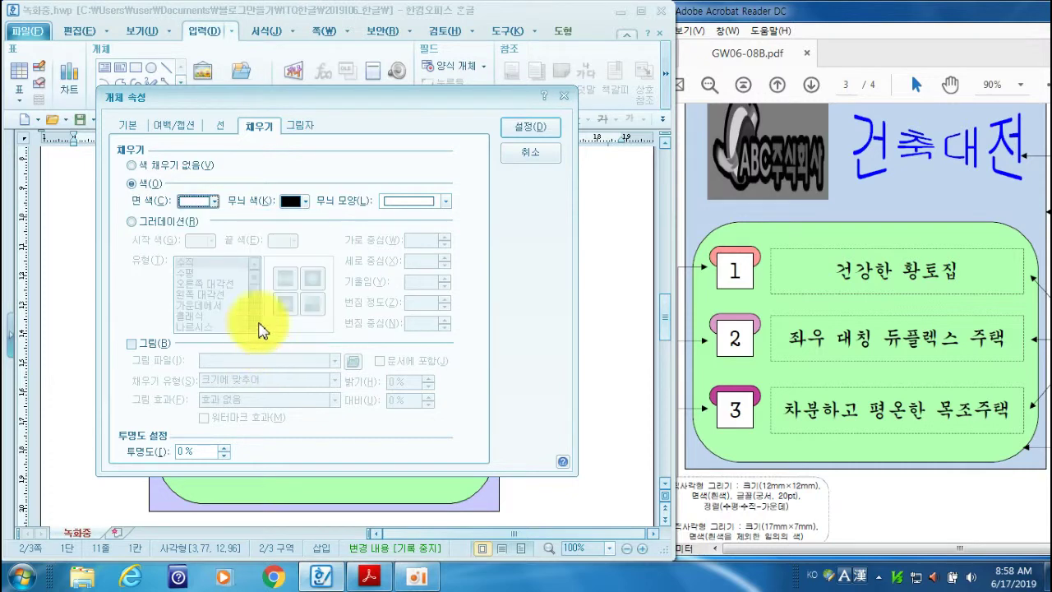
click(513, 132)
Add the text "1" inside the white square
click(217, 322)
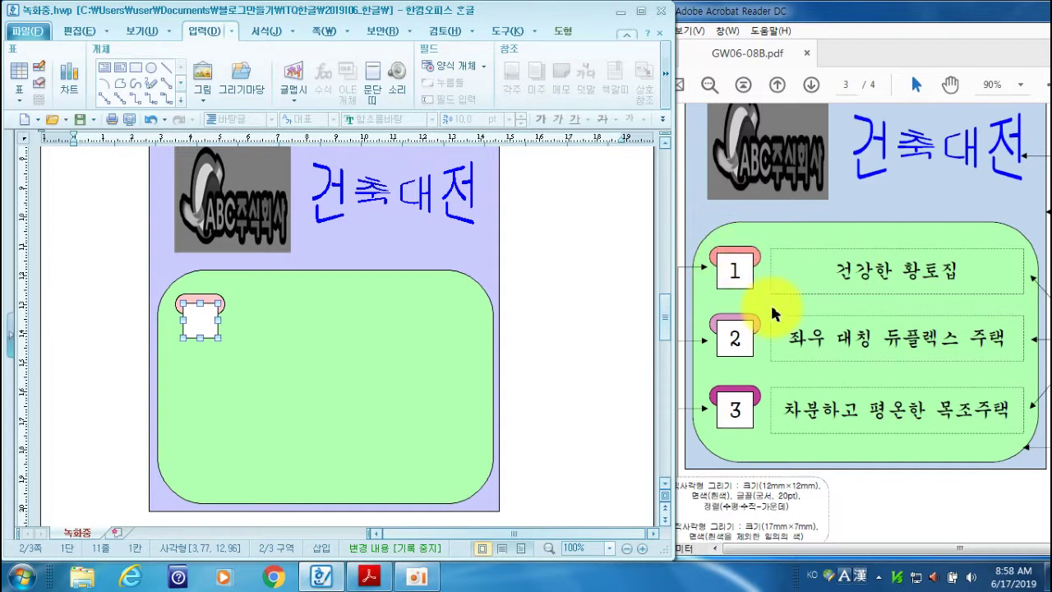
right_click(201, 321)
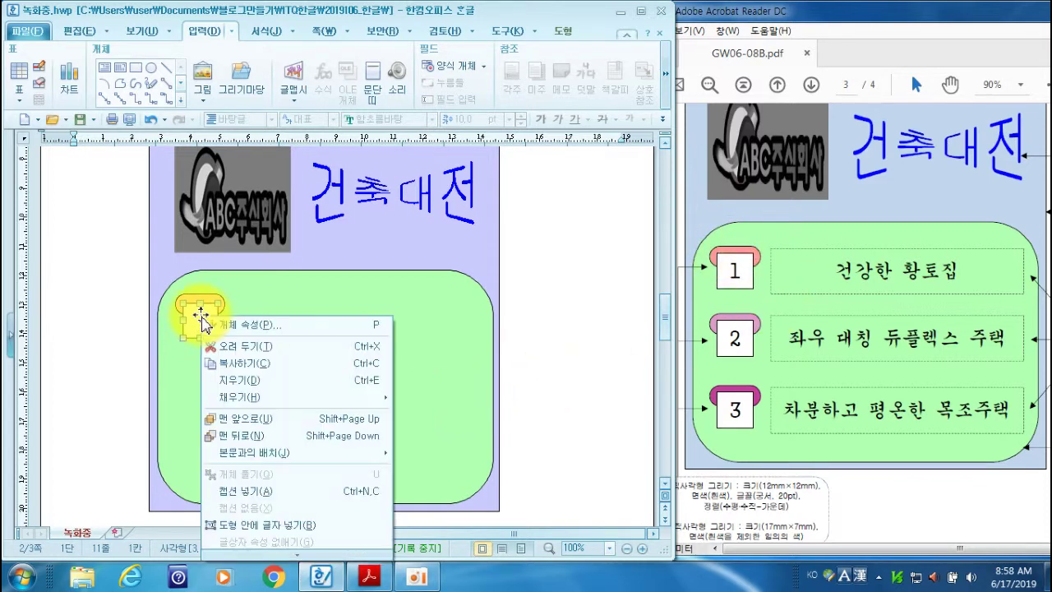
click(291, 525)
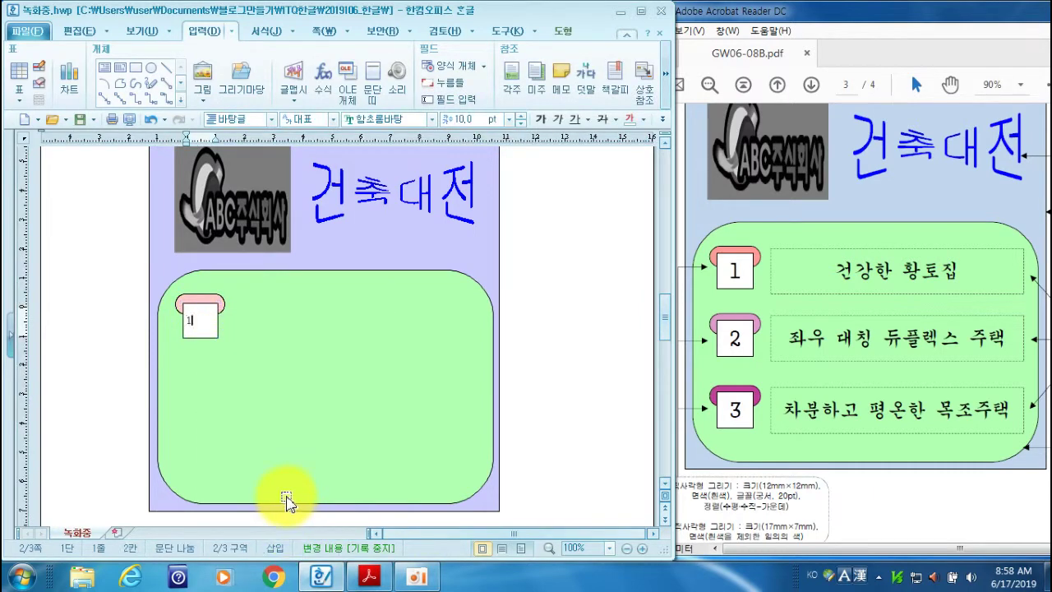
Format the "1" in the white square with the 궁서 font at 20 pt
click(211, 337)
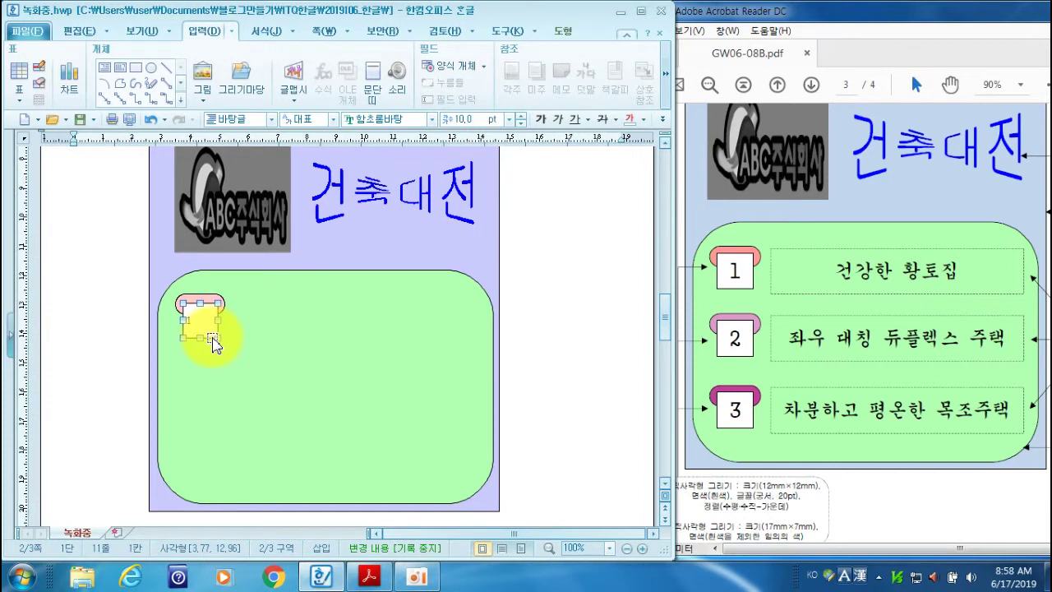
key(alt+l)
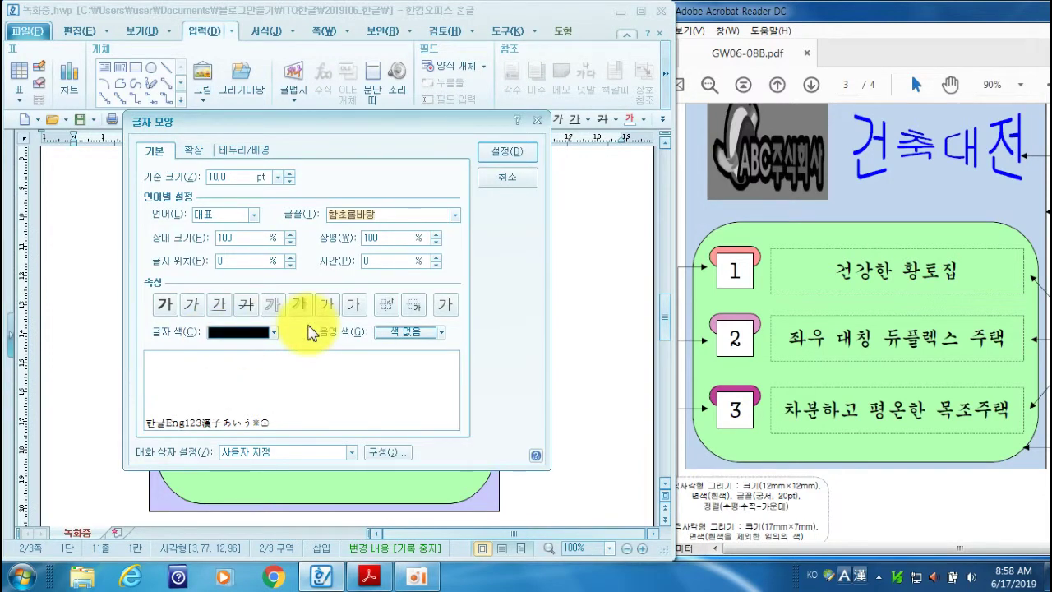
text(궁)
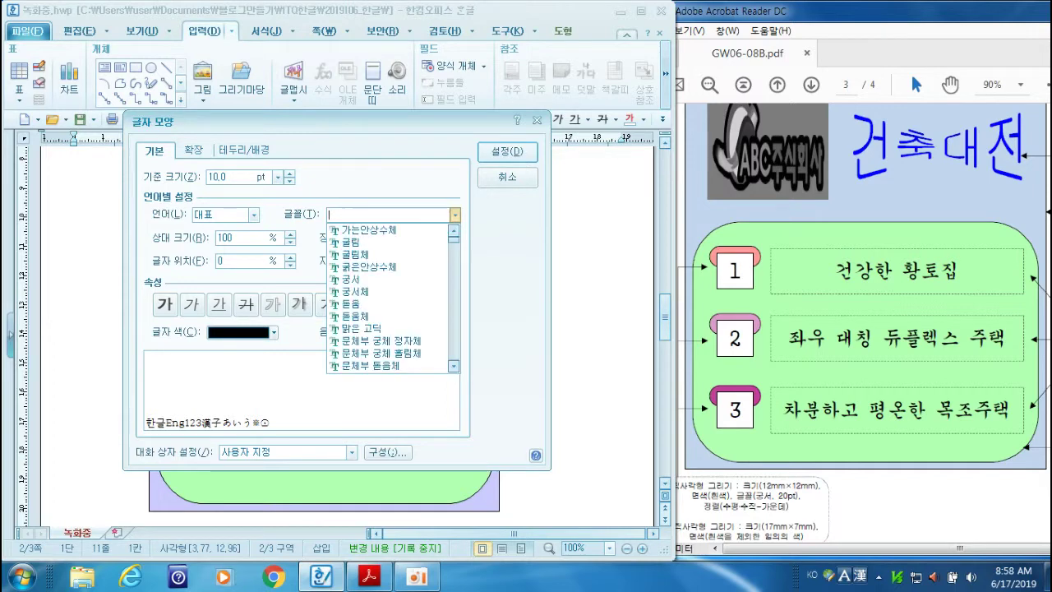
text(서)
key(Return)
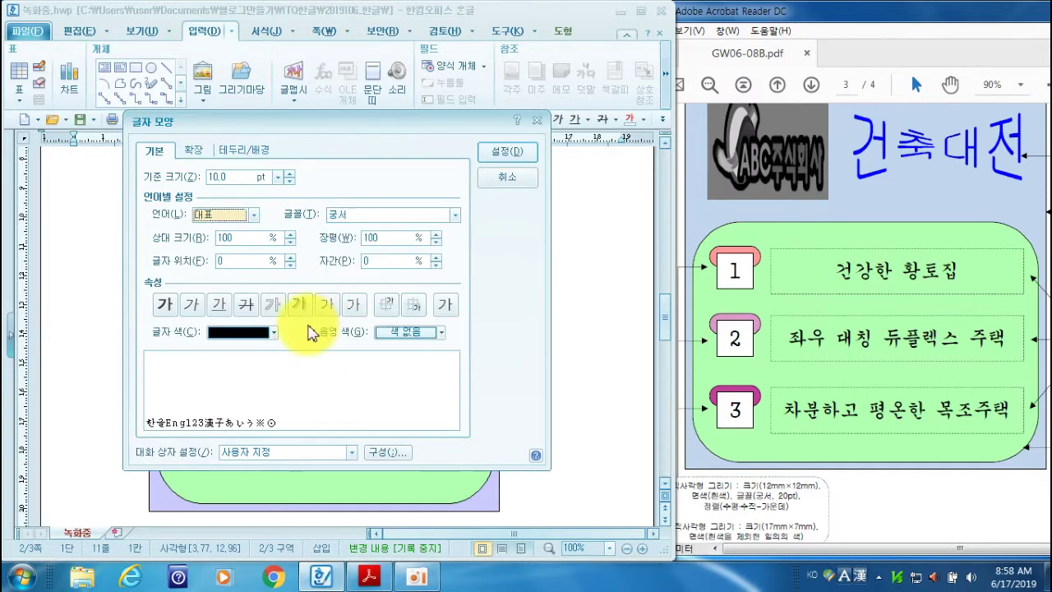
text(20)
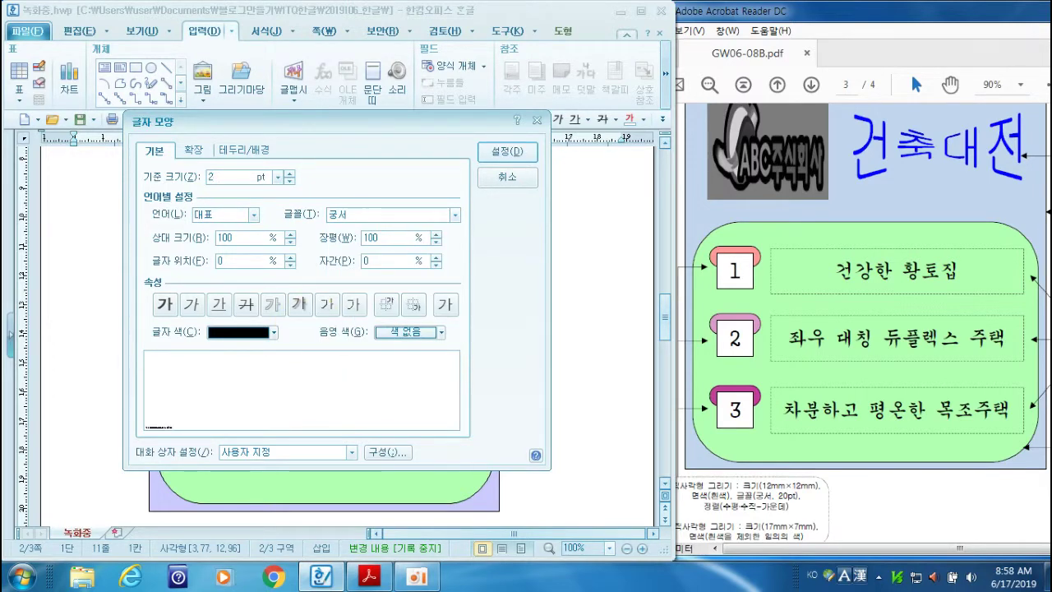
click(497, 151)
key(Escape)
Centre the paragraph of the "1" in the white square
key(alt+t)
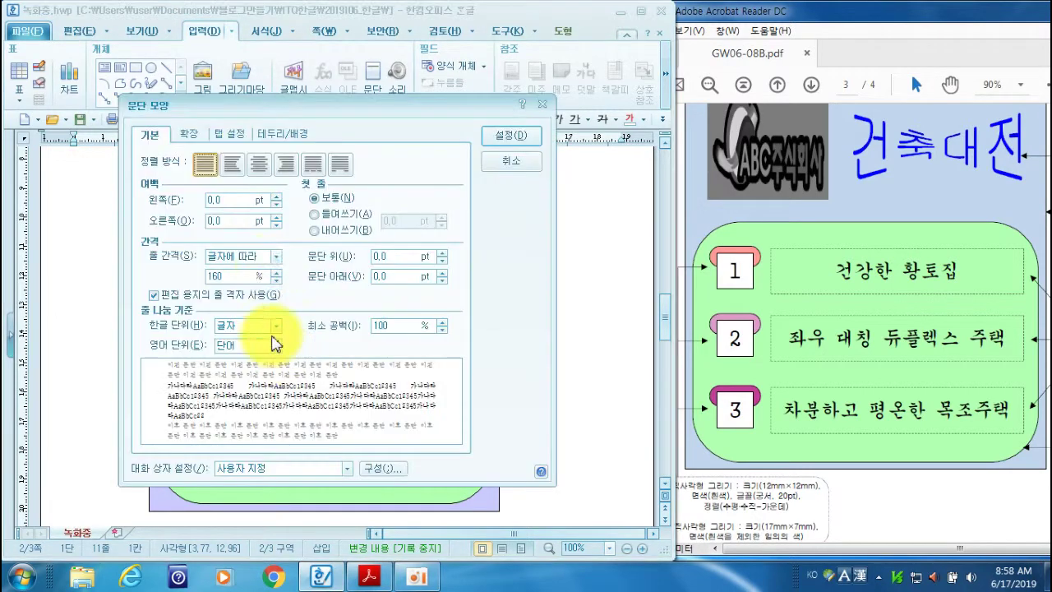
click(259, 164)
click(493, 136)
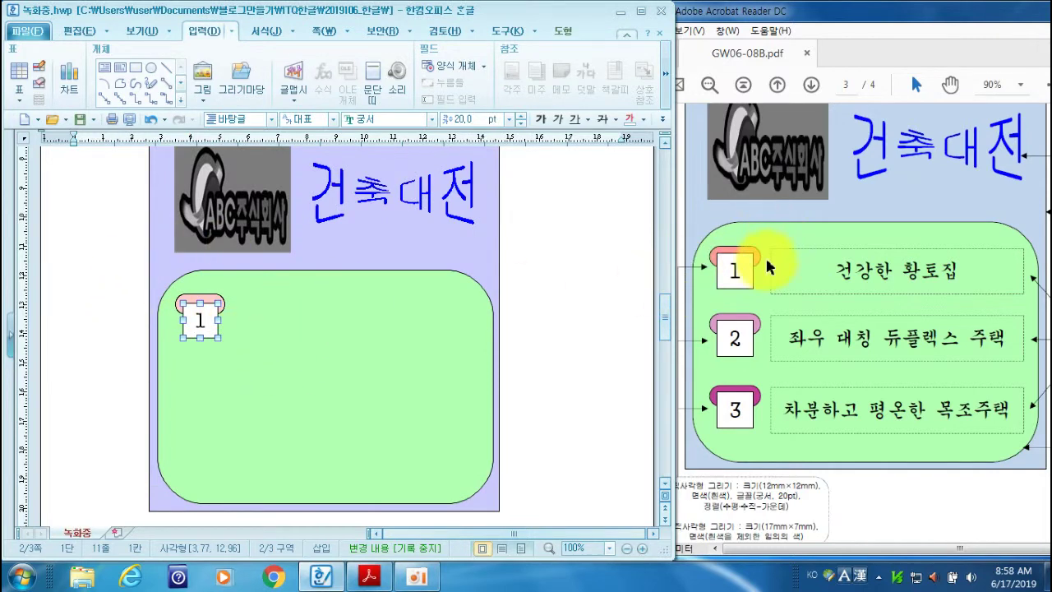
Draw a text box about 8 cm wide beside the numbered square and enter "건강한 황토집" in it
click(101, 69)
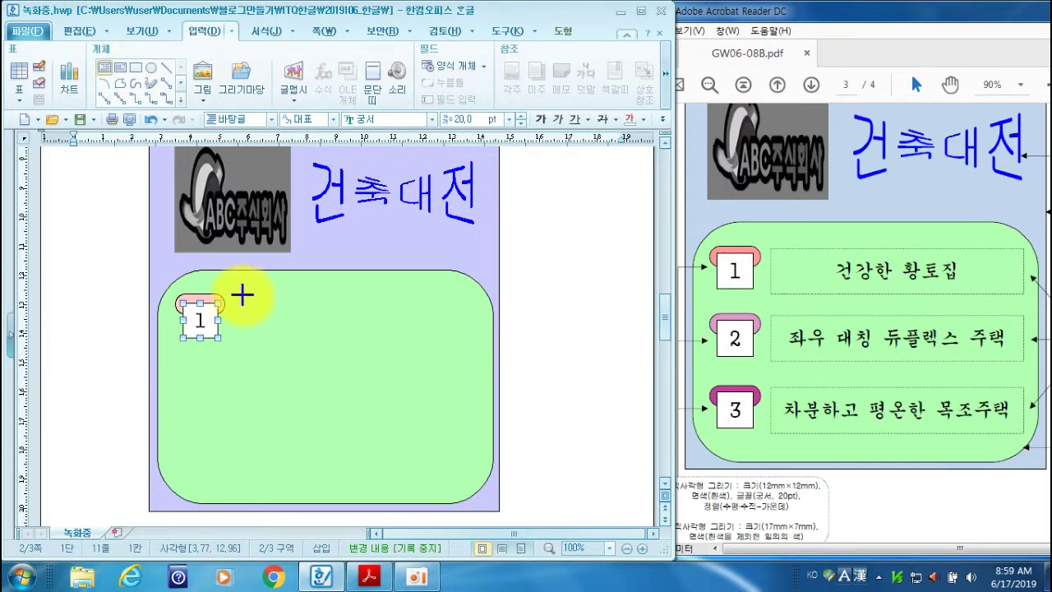
drag(433, 333, 478, 339)
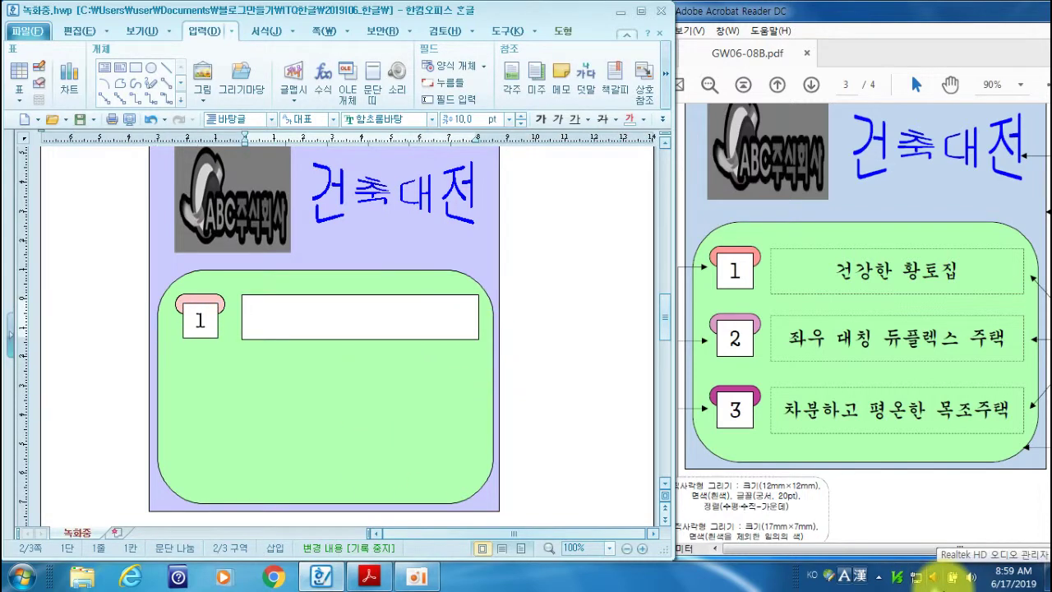
text(건강한 황토집)
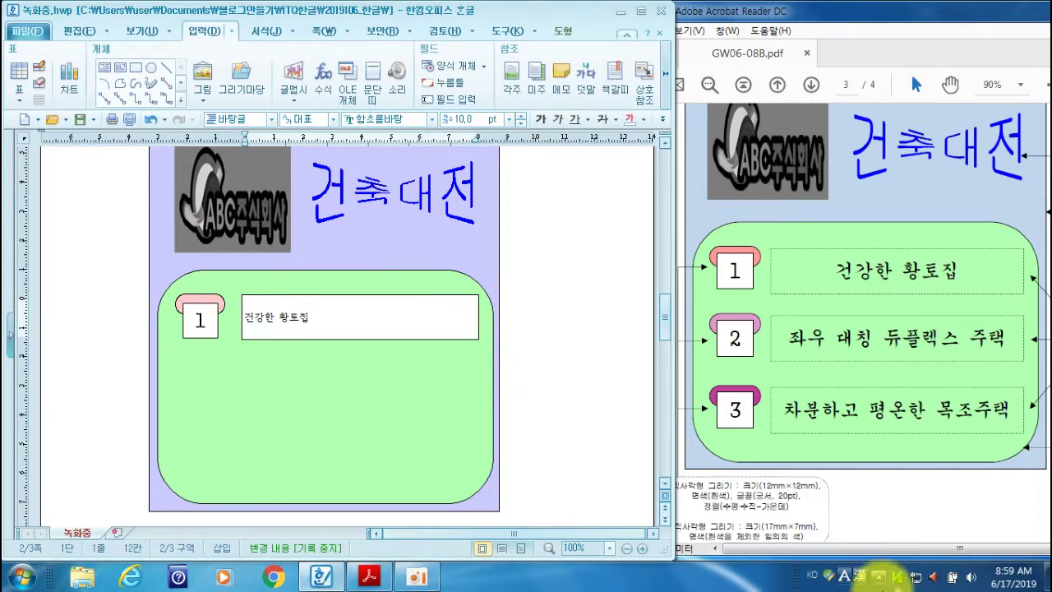
Give the "건강한 황토집" text box no fill and a dotted outline
double_click(373, 297)
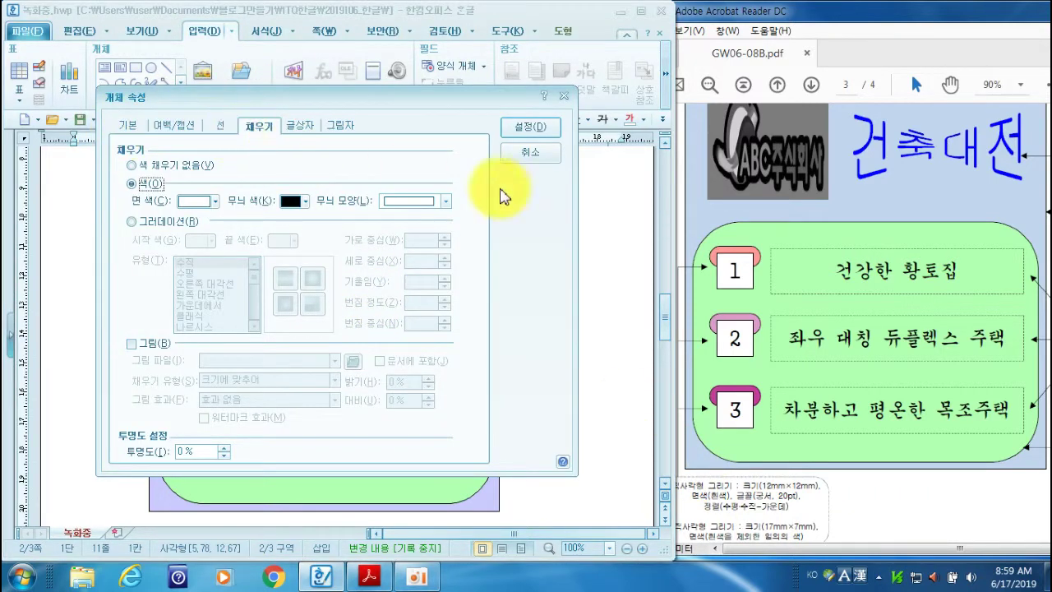
click(142, 166)
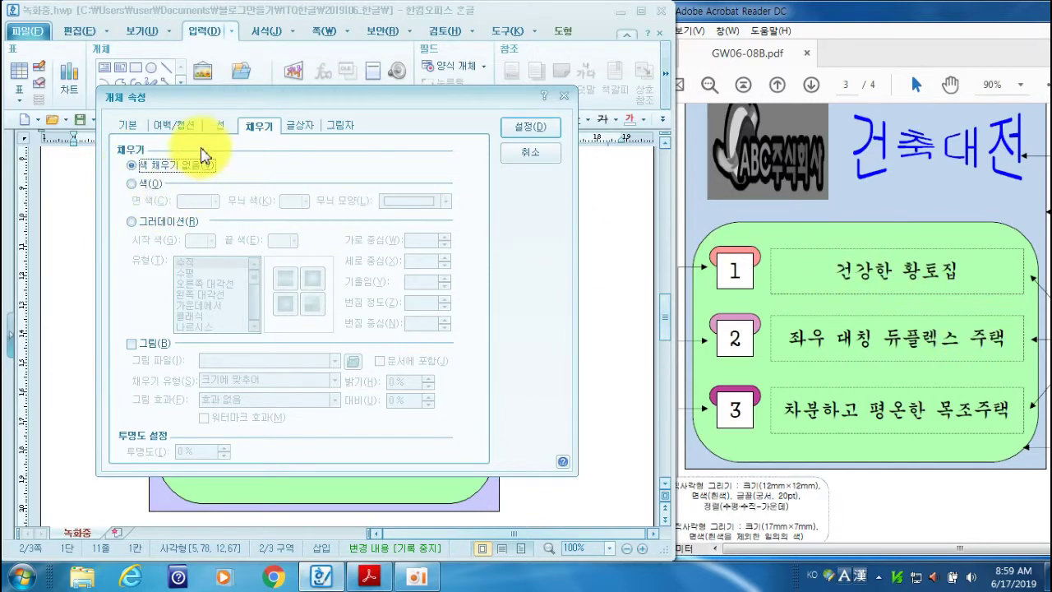
click(219, 130)
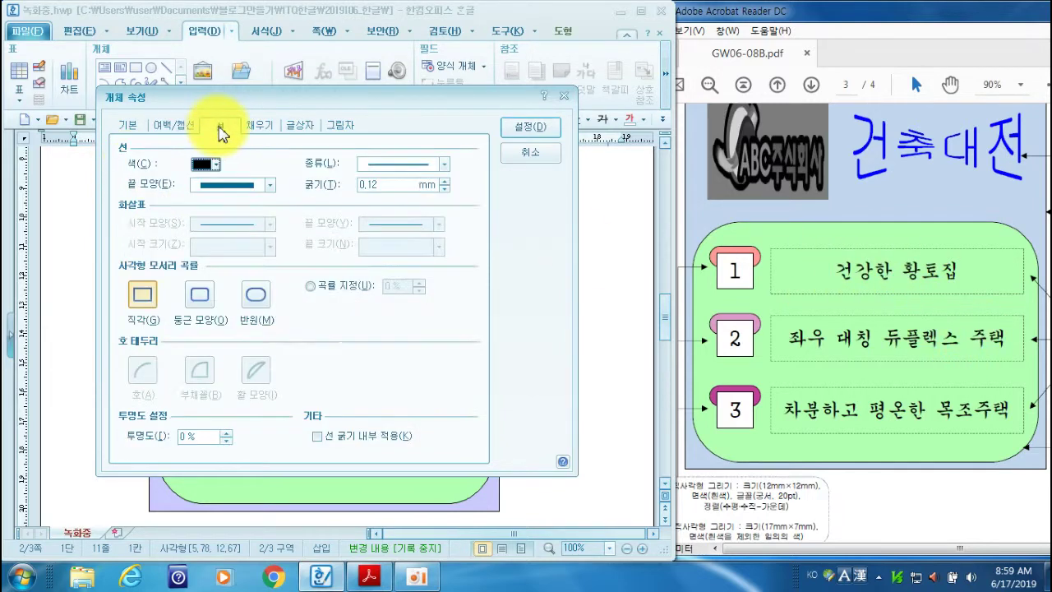
click(423, 165)
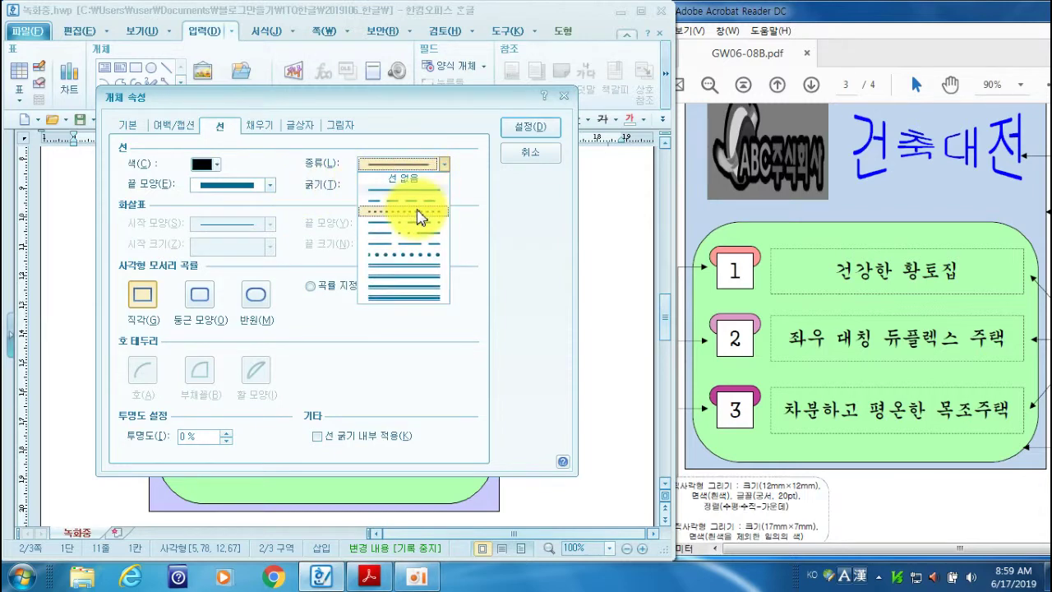
click(420, 216)
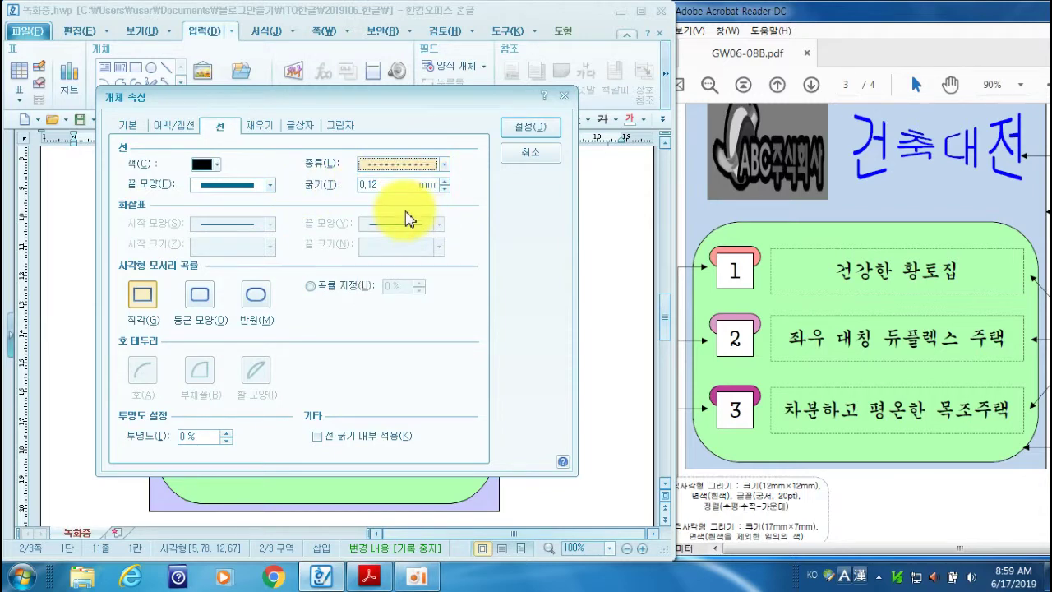
click(532, 128)
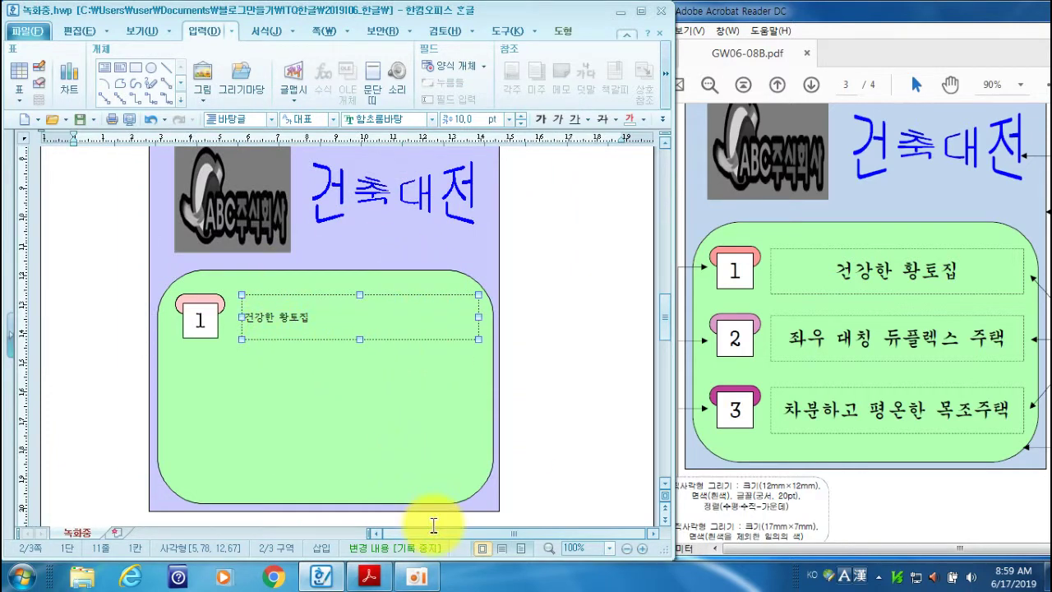
Format the "건강한 황토집" text with the 궁서 font at 18 pt
key(alt+l)
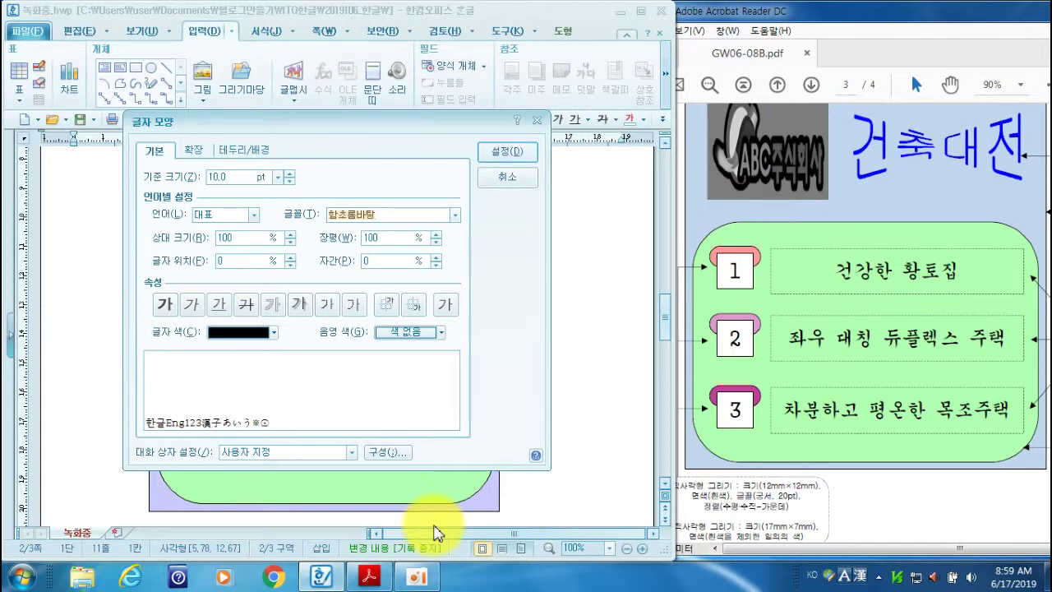
text(궁서)
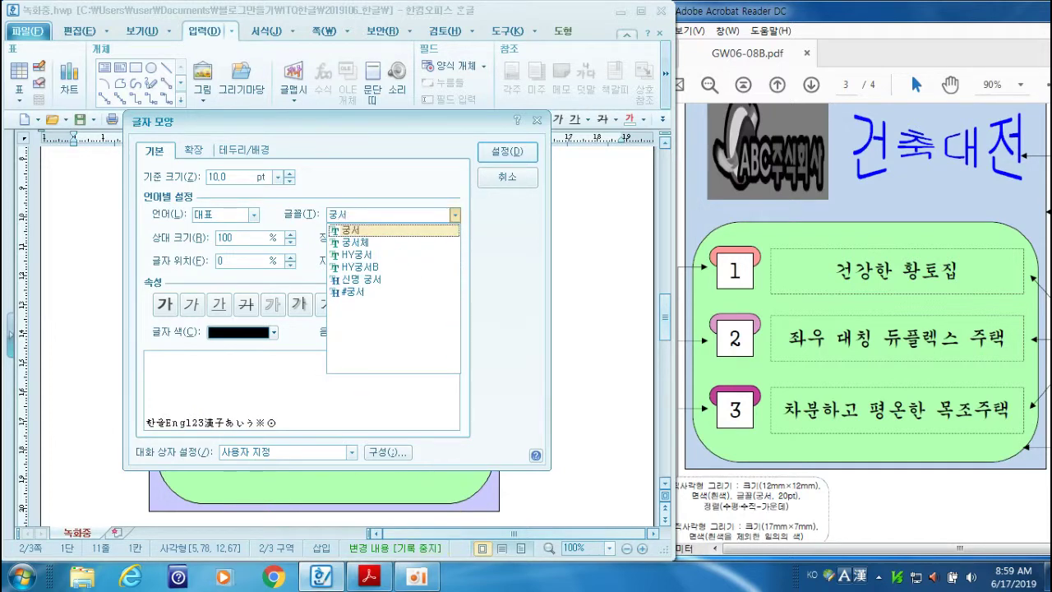
key(Return)
text(18)
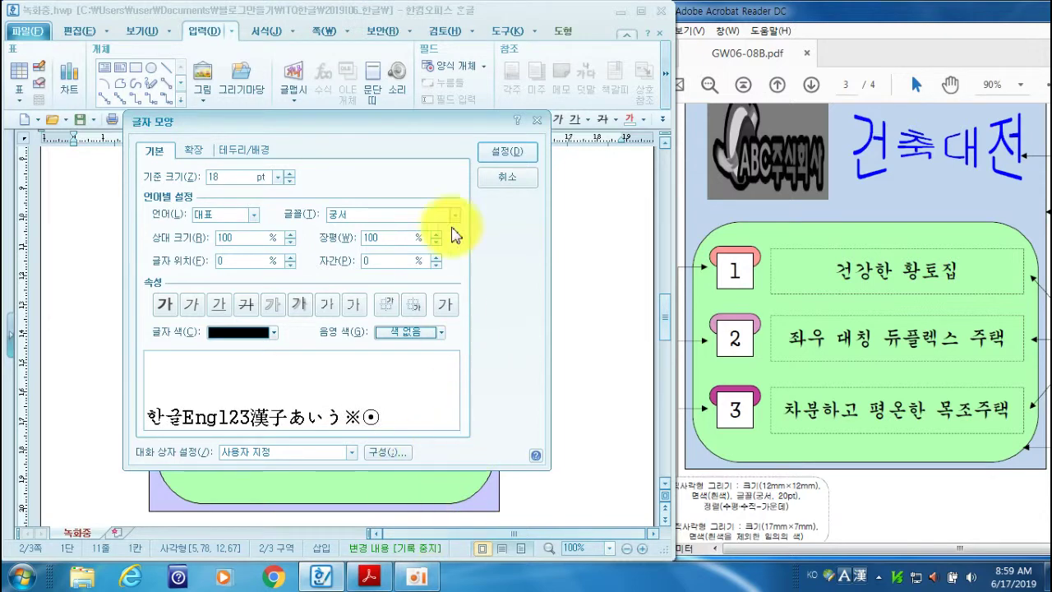
click(515, 157)
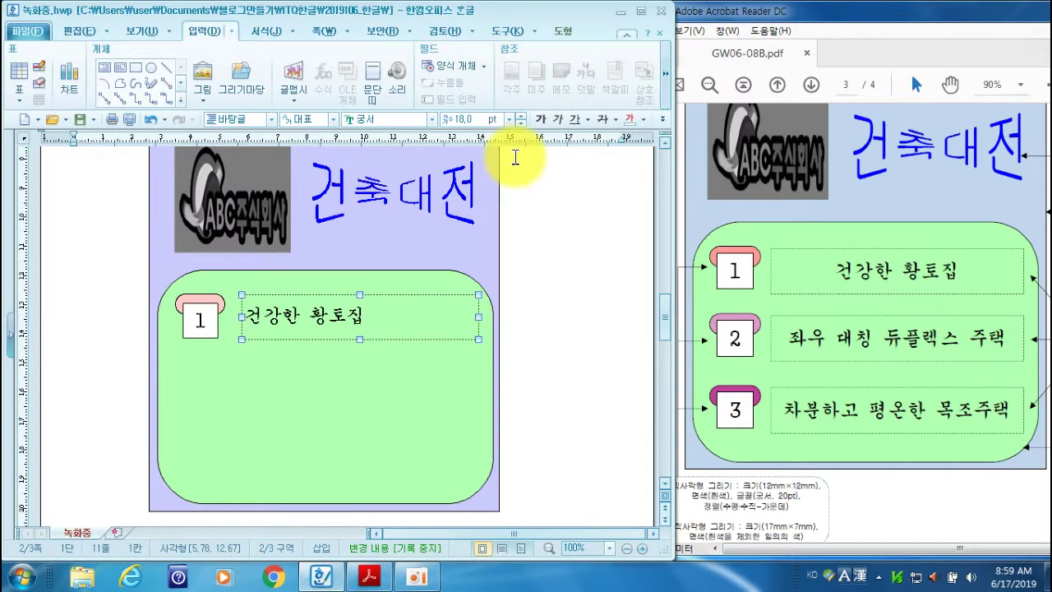
Centre the "건강한 황토집" paragraph in its text box
key(alt+t)
click(259, 165)
click(511, 137)
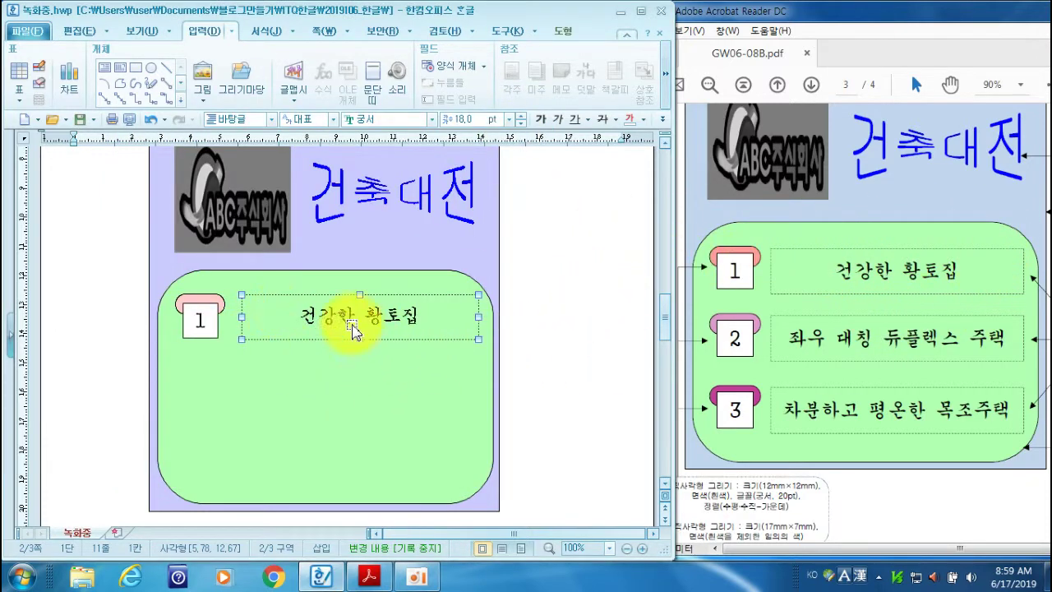
Select the pink shape, numbered square and text box together and copy them straight down twice to make three rows
click(212, 300)
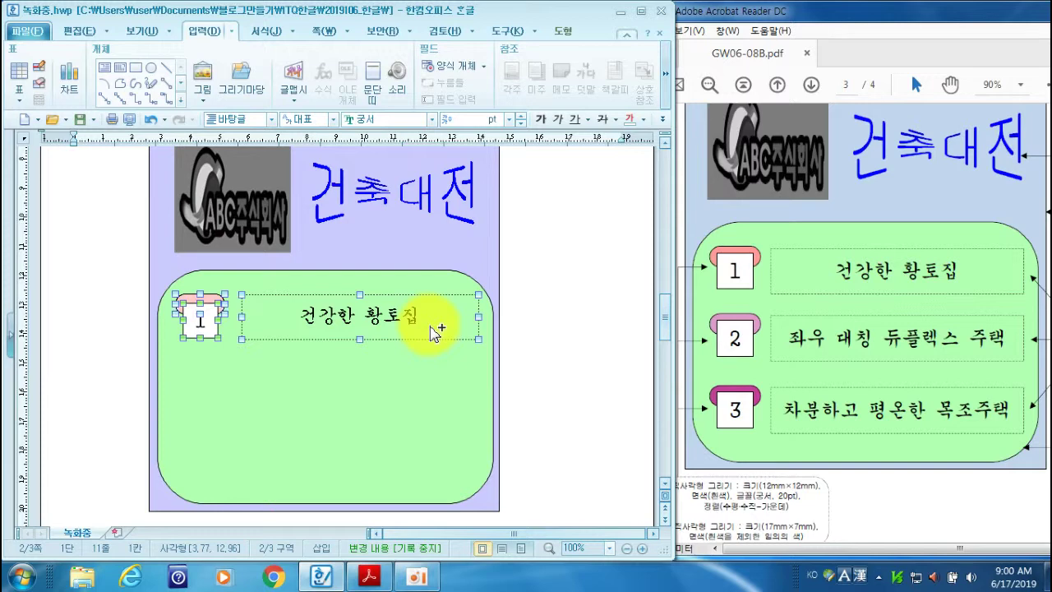
drag(433, 330, 421, 465)
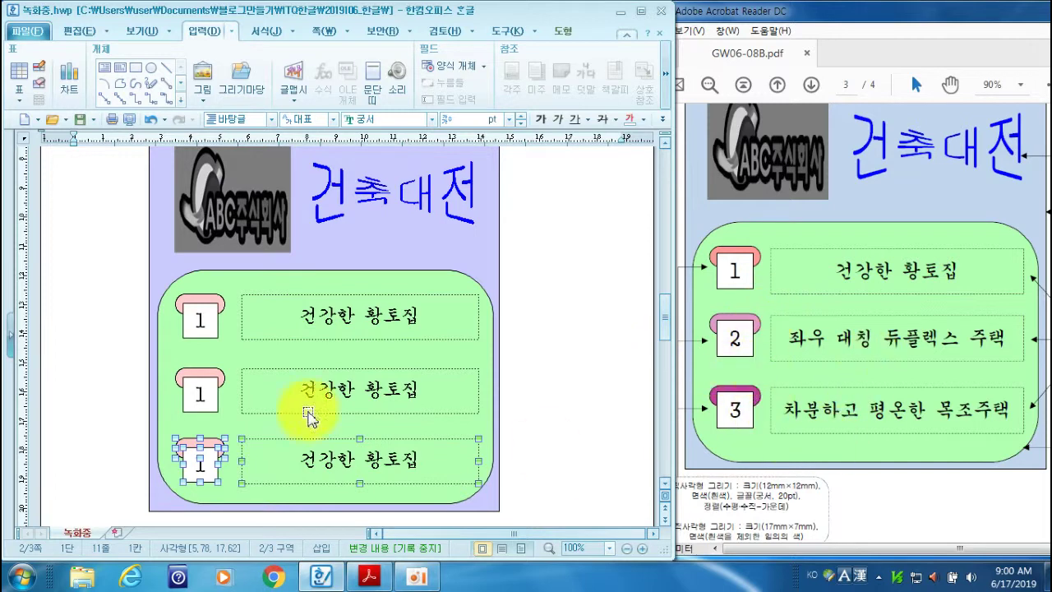
Change the fill of the second row's half-round shape to a darker salmon pink
click(210, 376)
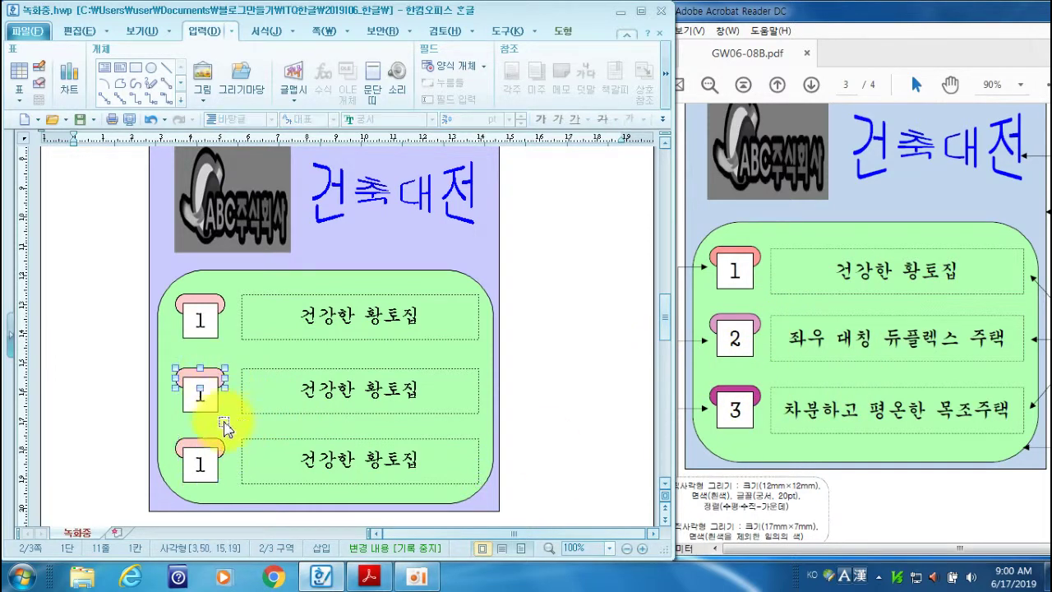
double_click(202, 380)
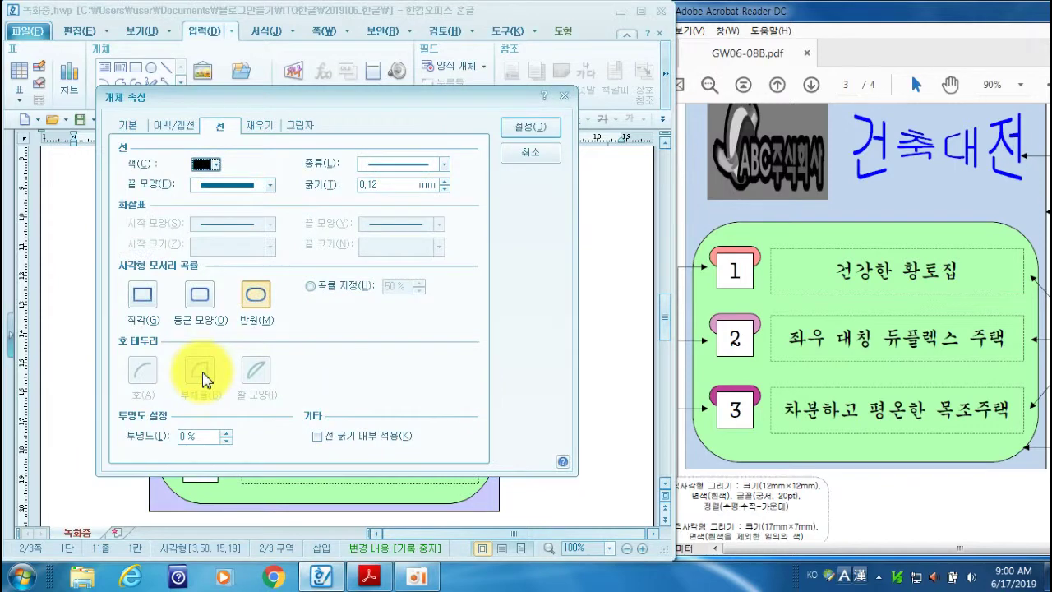
click(260, 126)
click(185, 205)
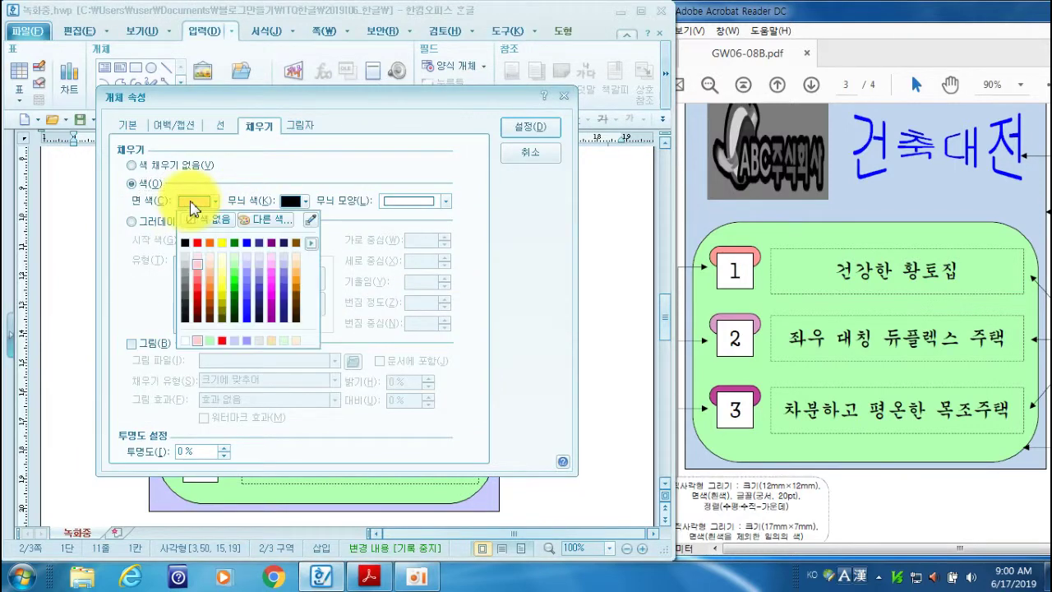
click(204, 275)
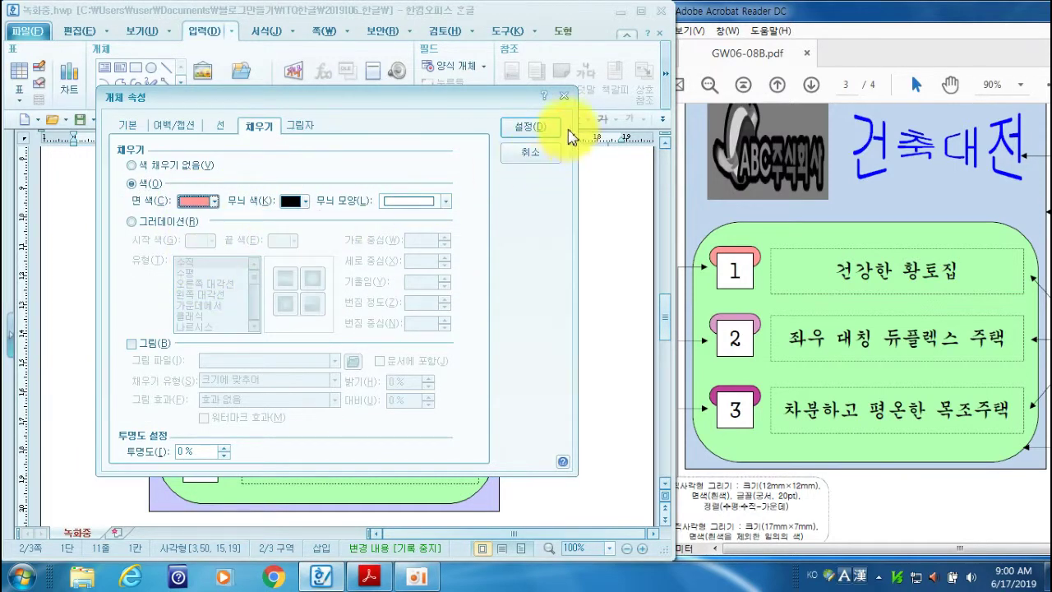
click(518, 123)
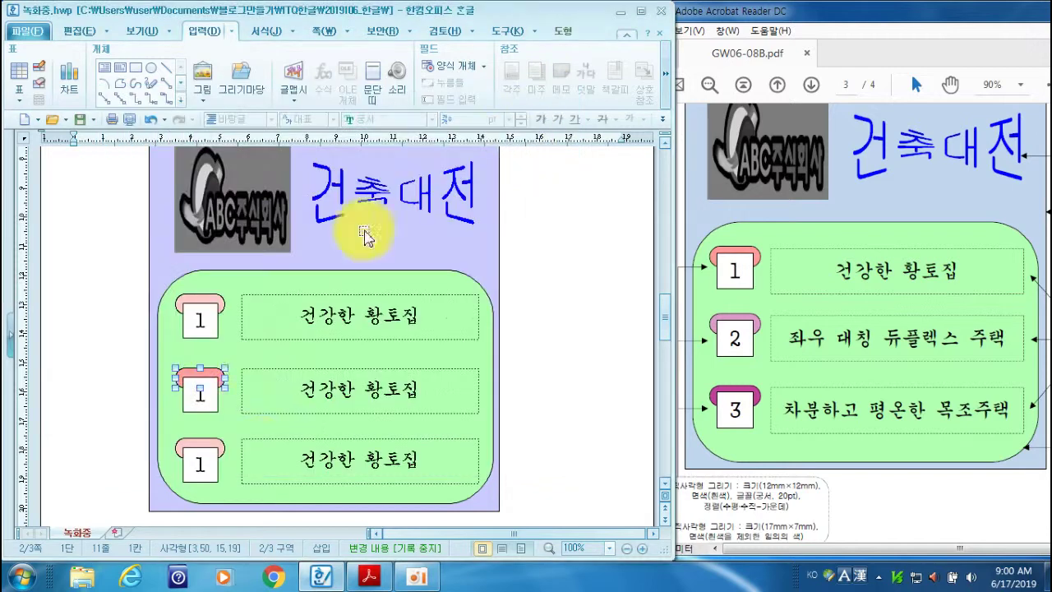
Change the fill of the third row's half-round shape to magenta pink
double_click(220, 448)
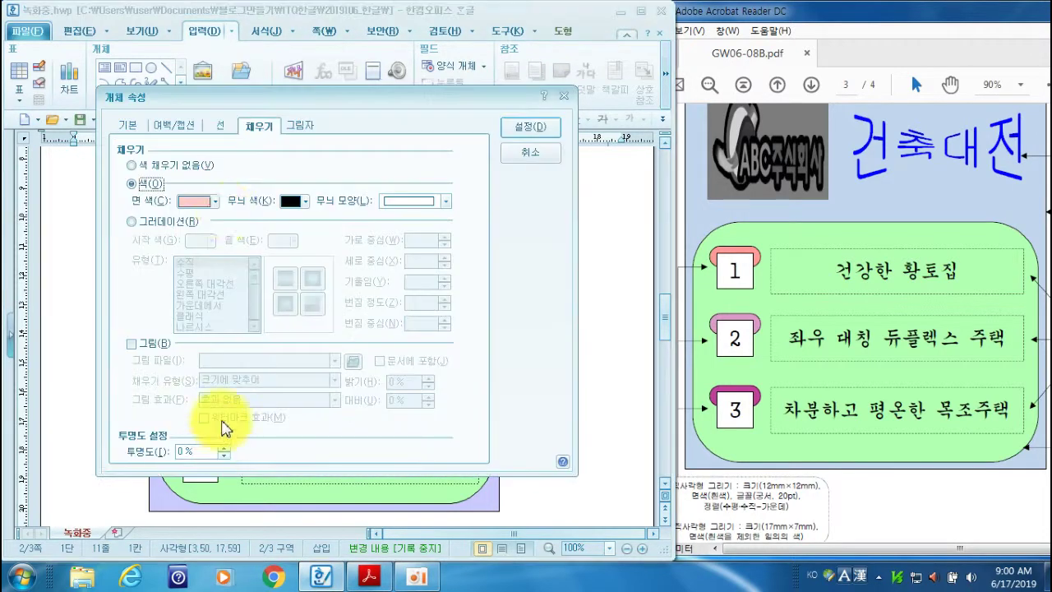
click(197, 201)
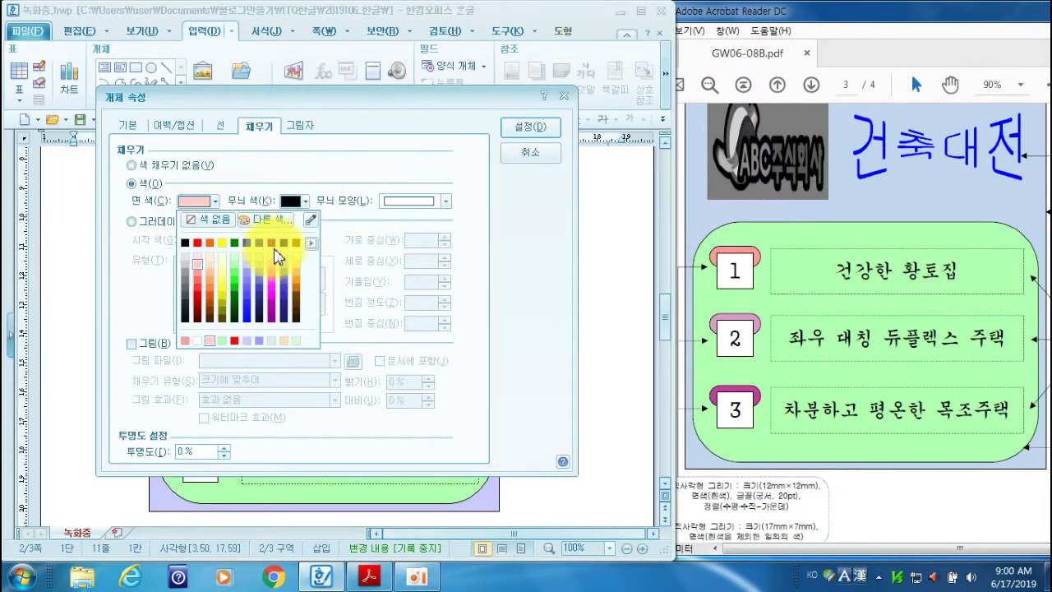
click(272, 272)
click(526, 131)
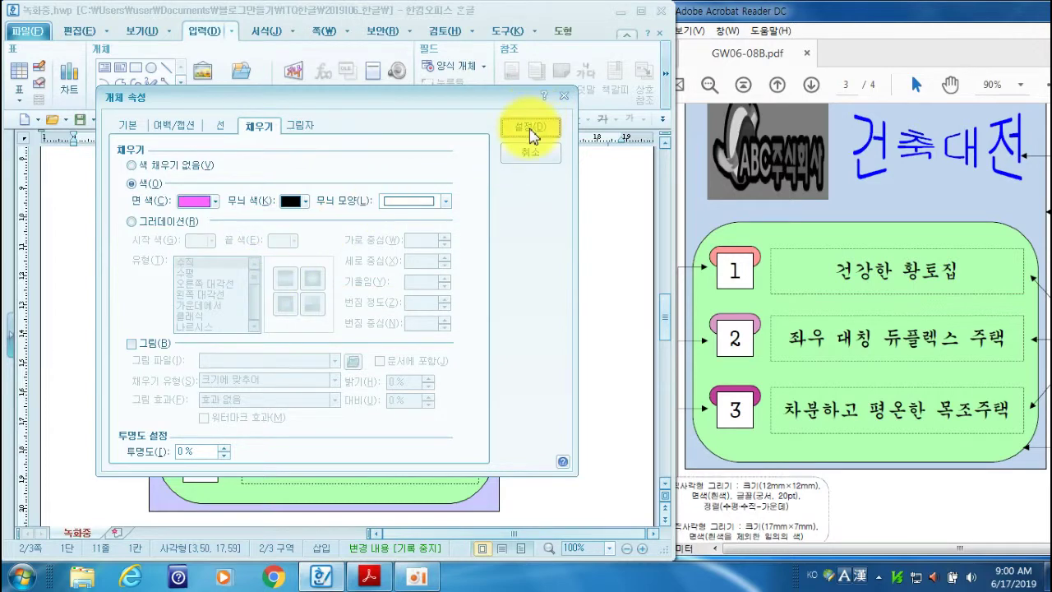
Change the copied rows' contents to 2 with "좌우 대칭 듀플렉스 주택" and 3 with "차분하고 평온한 목조주택"
click(200, 391)
text(2)
double_click(203, 463)
text(3)
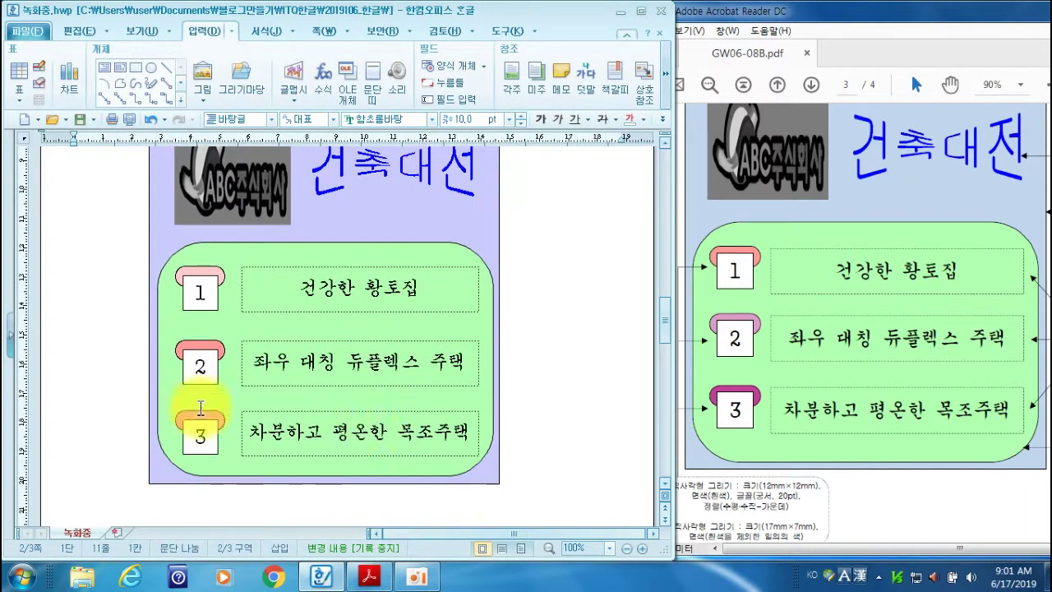
scroll(579, 372, up, 4)
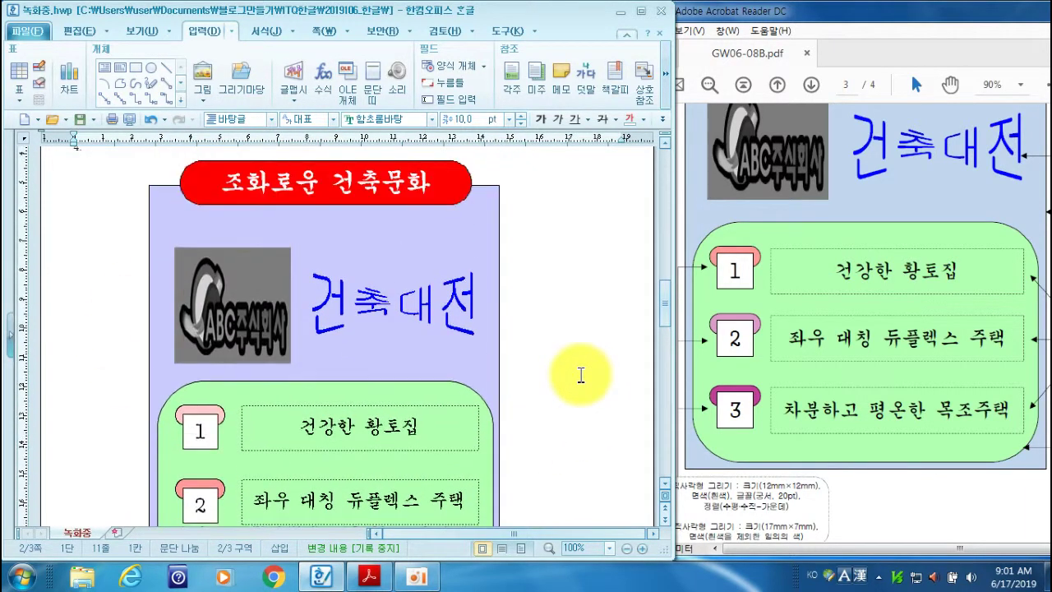